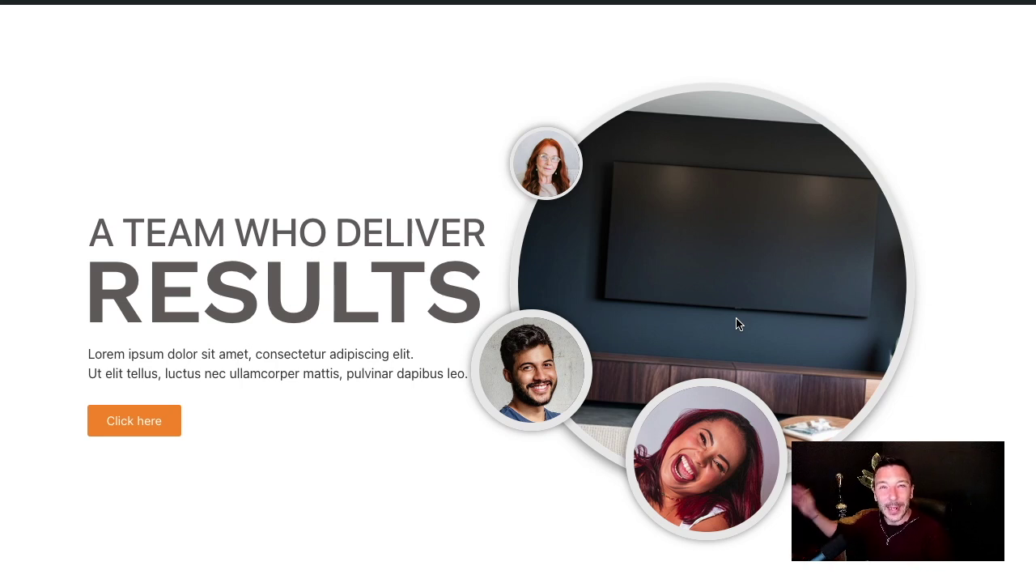
# Step: Delete the empty section below the hero
pyautogui.scroll(-5, 655, 297)
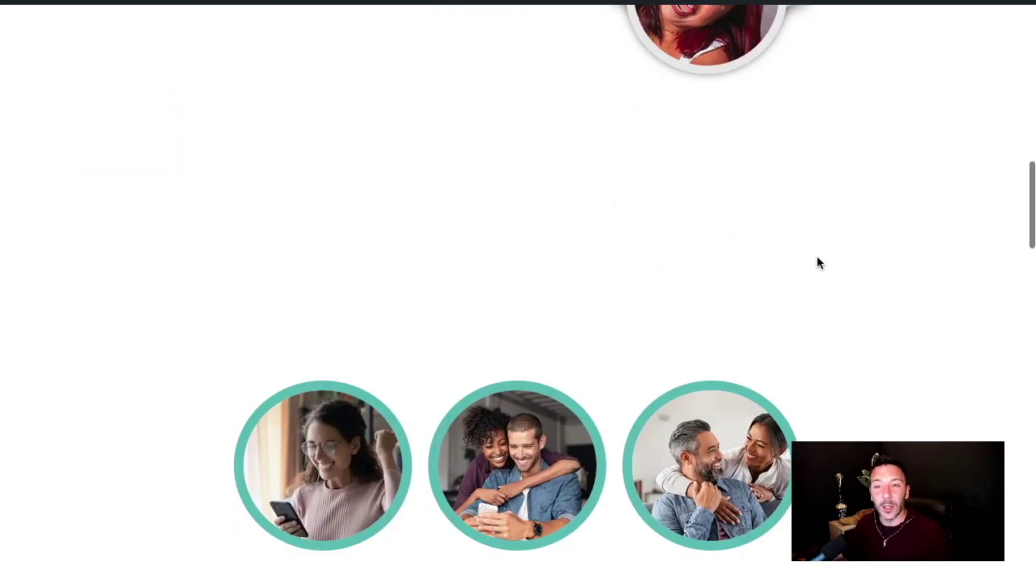
pyautogui.scroll(-1, 866, 253)
pyautogui.scroll(-1, 381, 271)
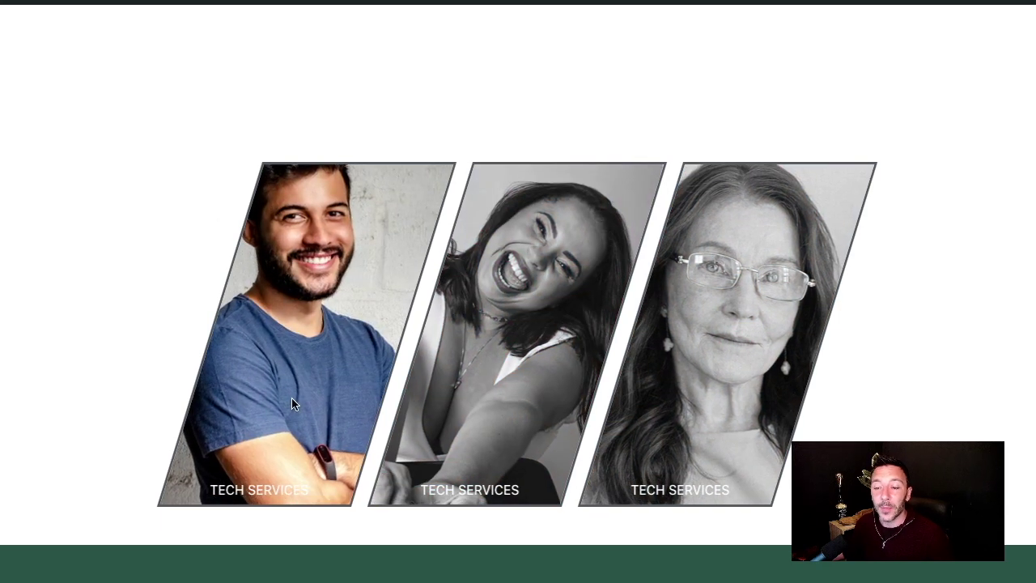
pyautogui.scroll(-1, 267, 437)
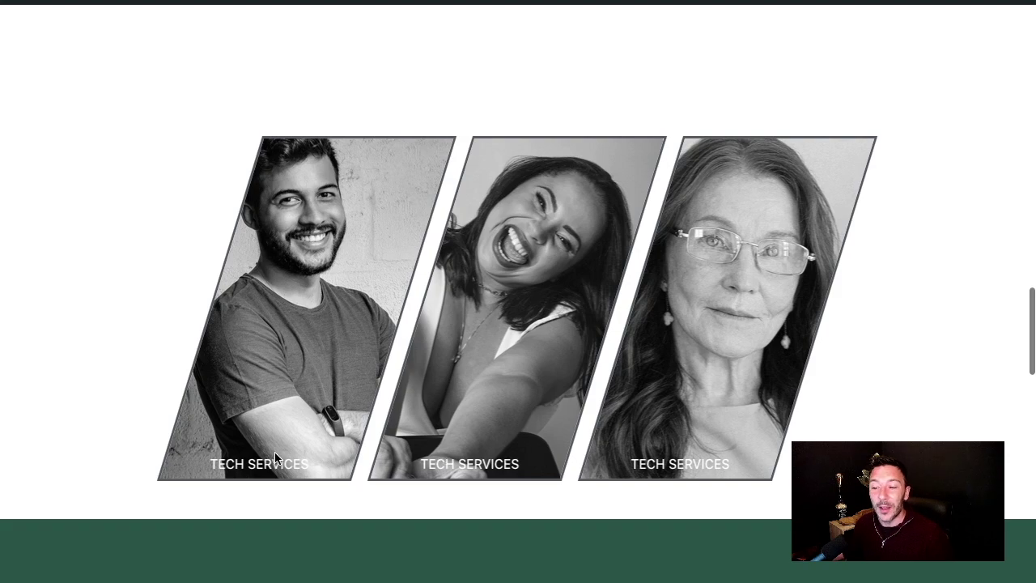
pyautogui.scroll(-5, 523, 336)
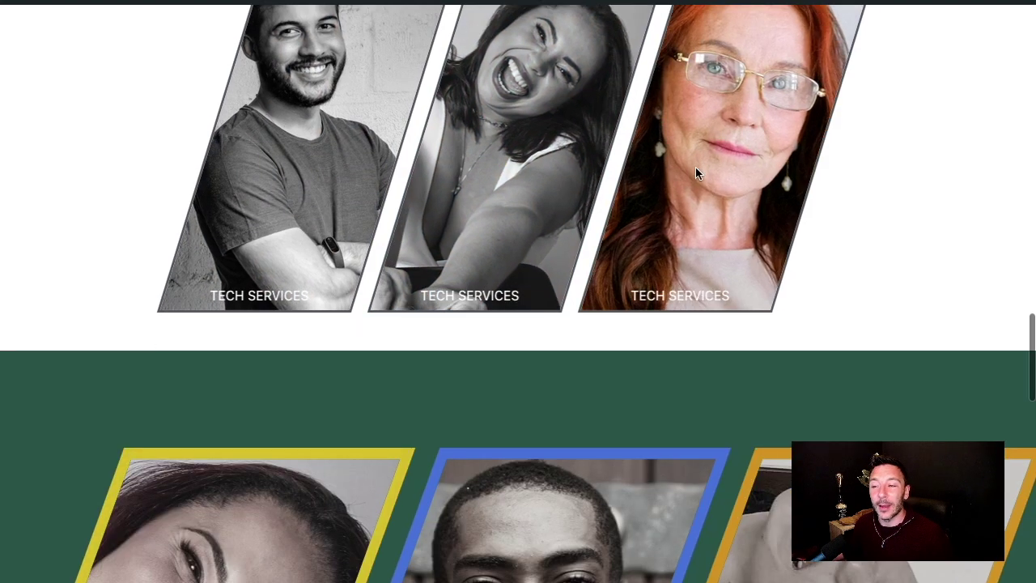
pyautogui.scroll(-1, 635, 163)
pyautogui.scroll(-1, 631, 137)
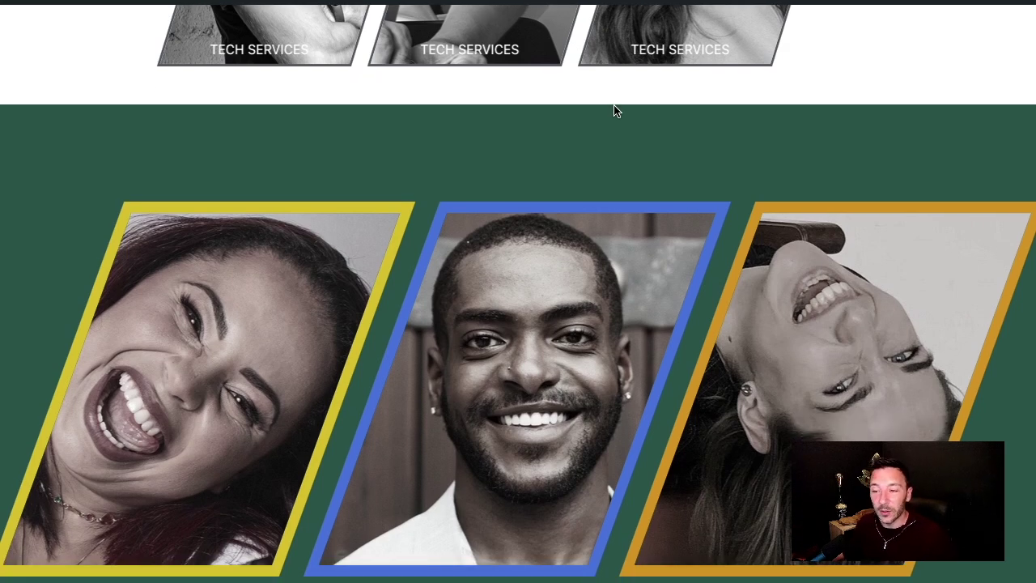
pyautogui.scroll(-1, 612, 103)
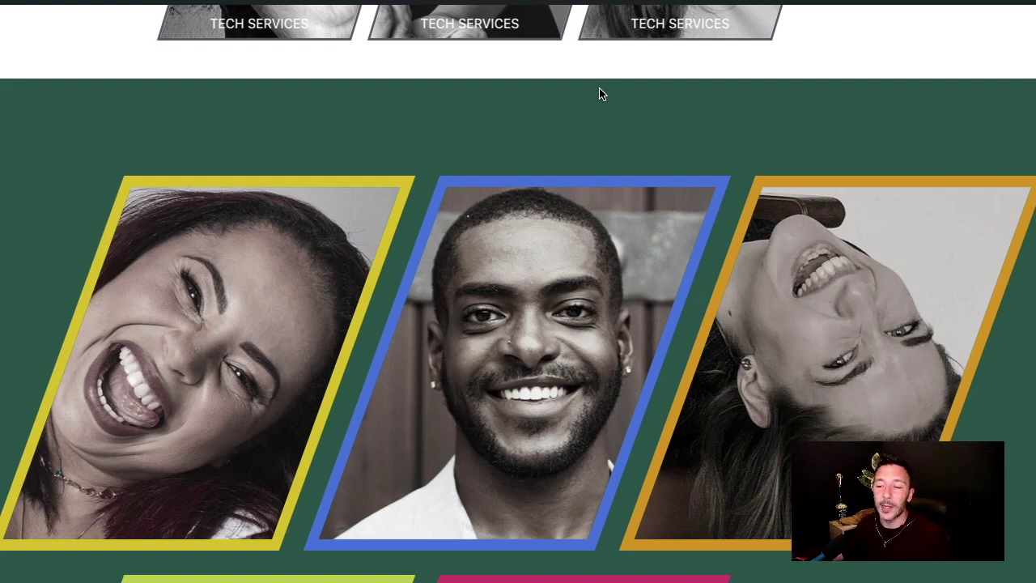
pyautogui.scroll(-1, 601, 94)
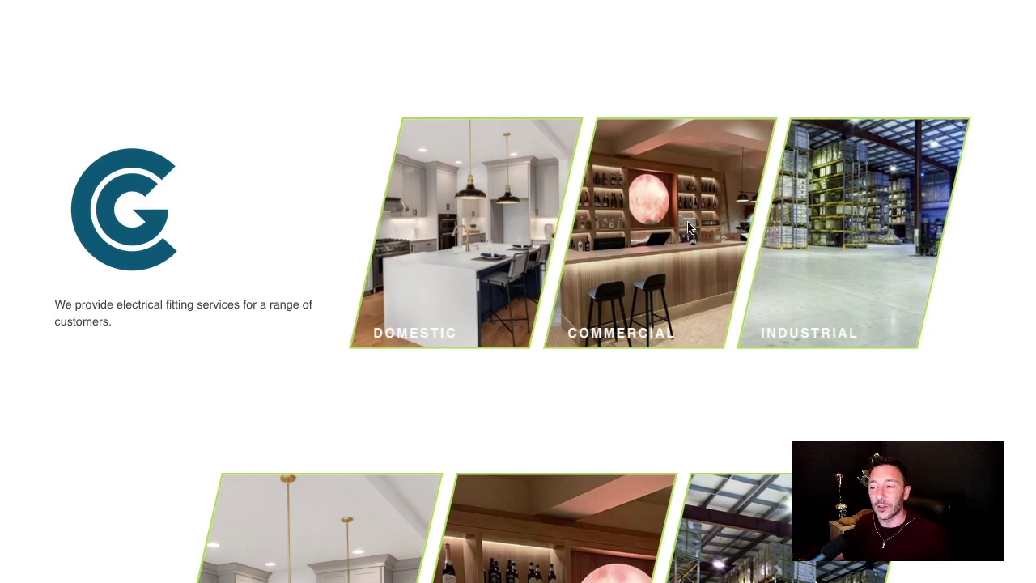
pyautogui.scroll(-3, 668, 229)
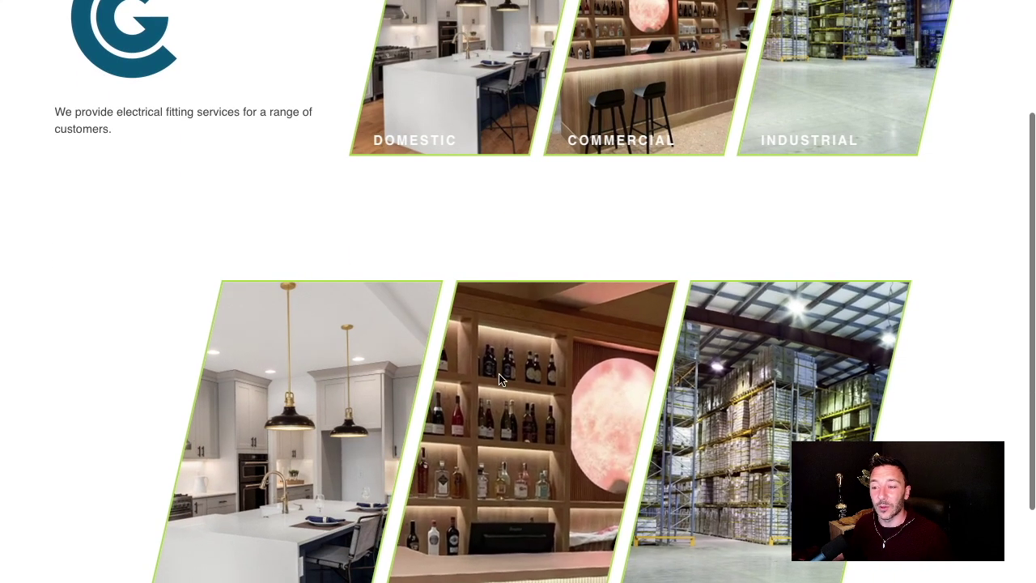
pyautogui.scroll(3, 458, 266)
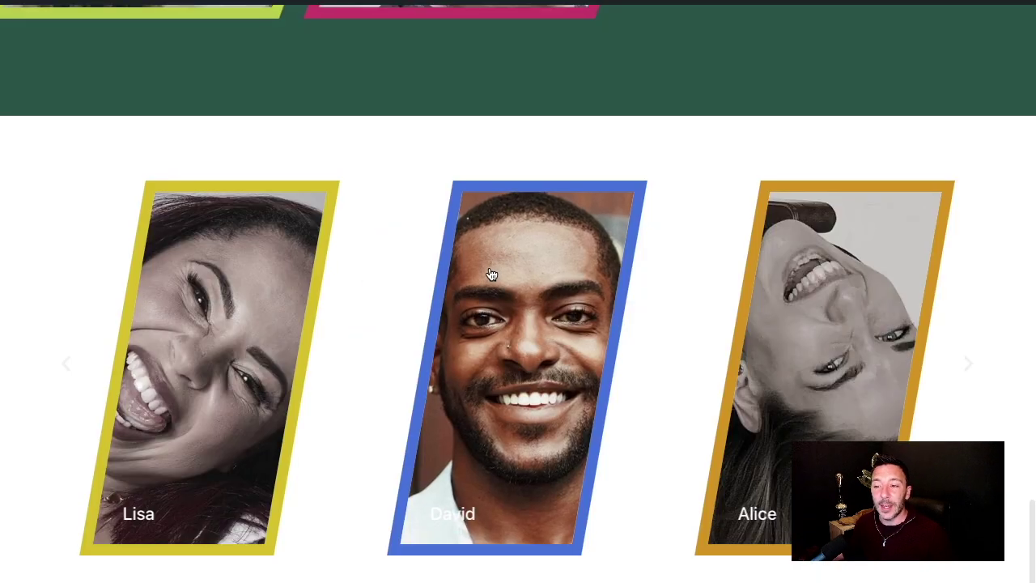
pyautogui.scroll(5, 449, 242)
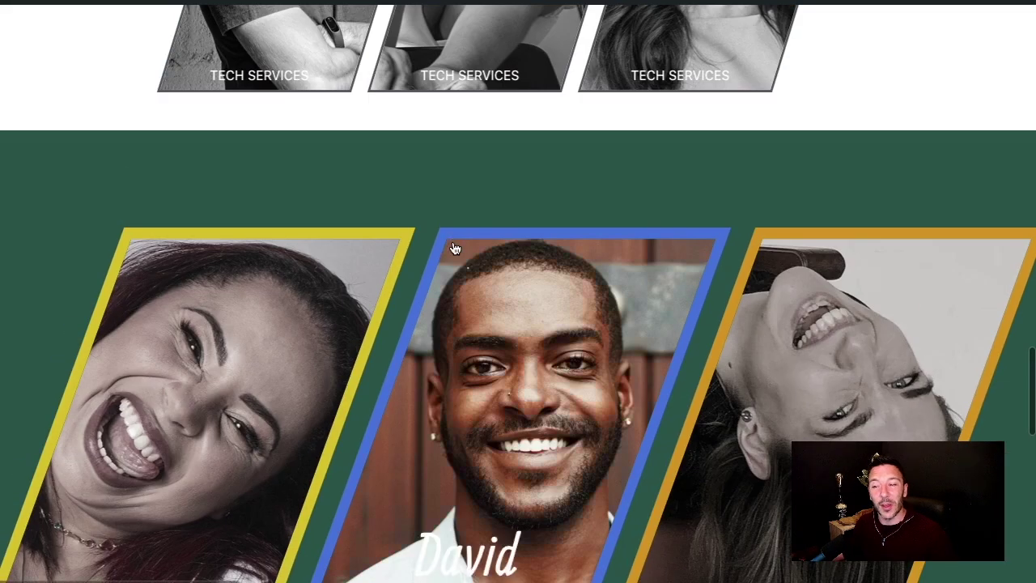
pyautogui.scroll(10, 454, 248)
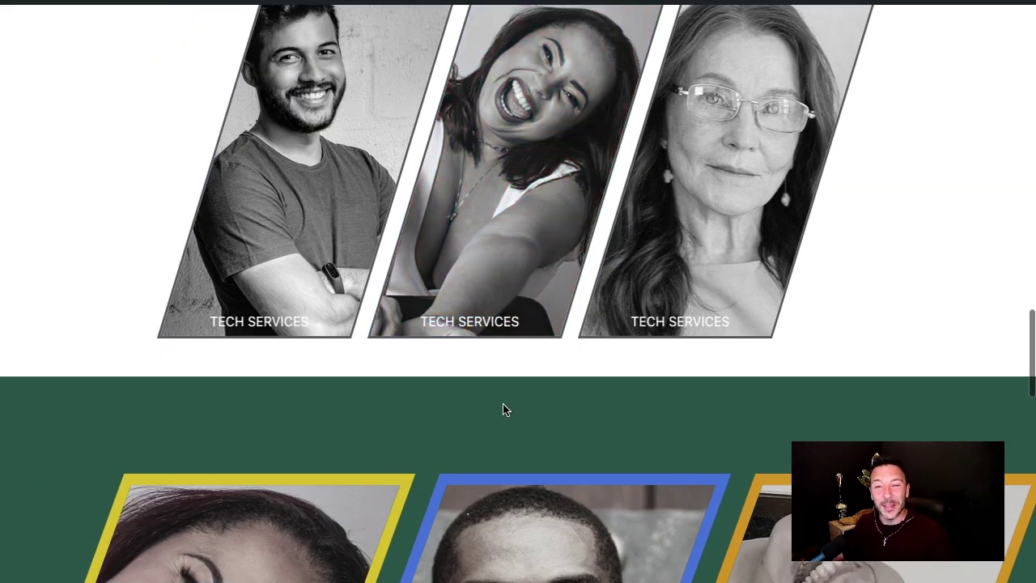
pyautogui.scroll(10, 453, 348)
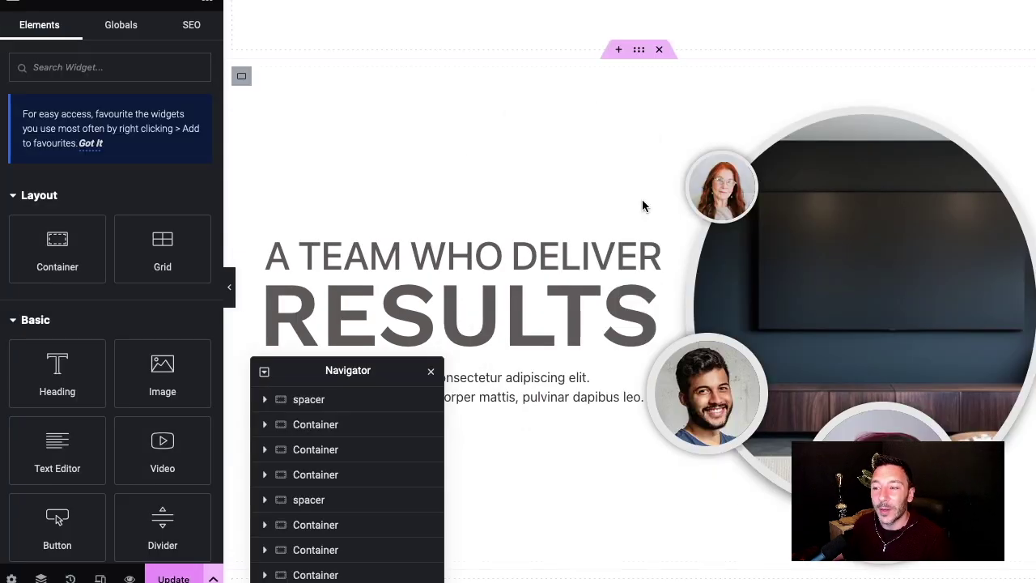
pyautogui.scroll(-4, 643, 203)
pyautogui.scroll(-4, 669, 138)
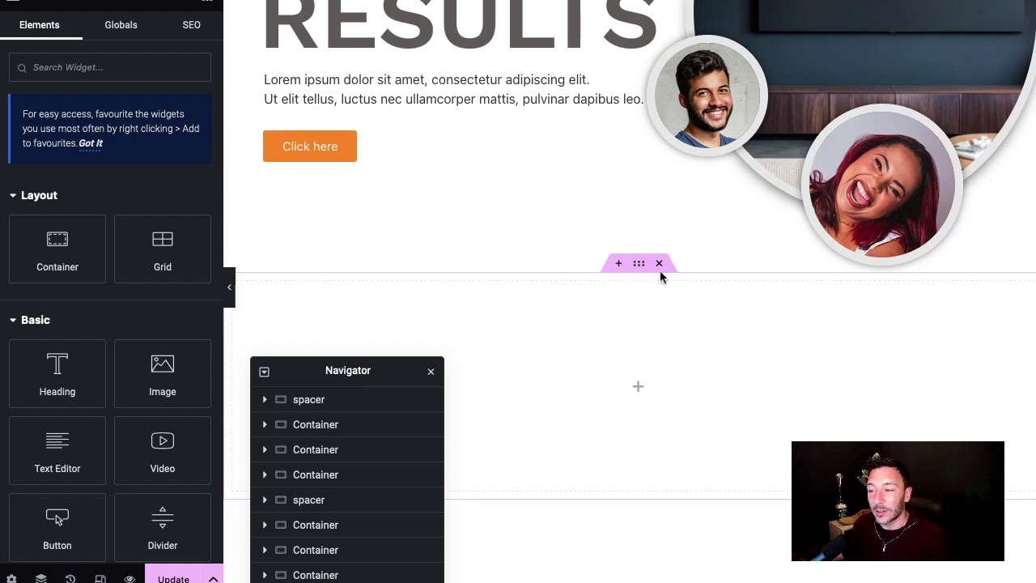
pyautogui.scroll(-1, 659, 276)
pyautogui.click(659, 239)
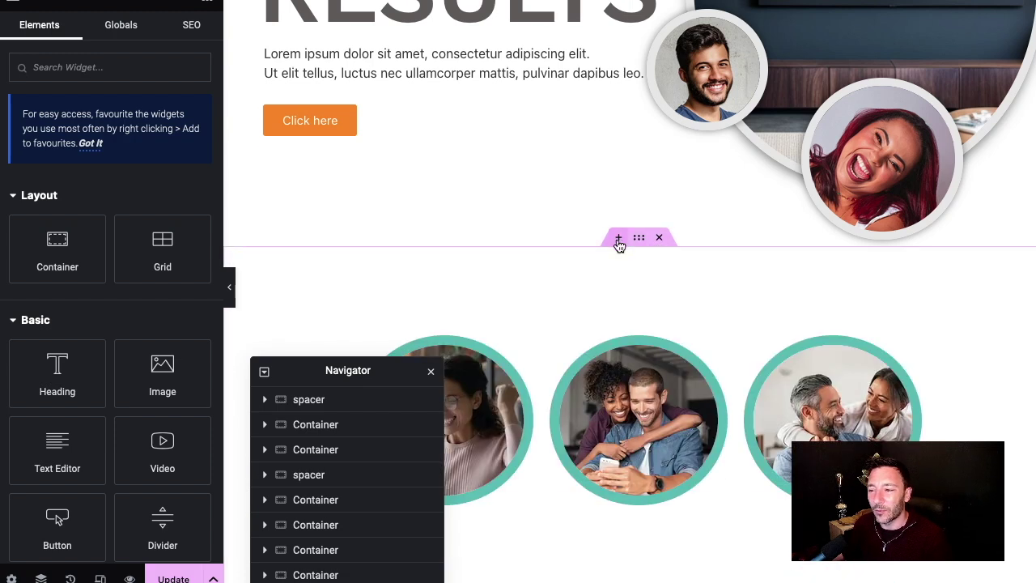
# Step: Add a two-column flexbox container with a 356 px minimum height
pyautogui.click(618, 239)
pyautogui.click(595, 320)
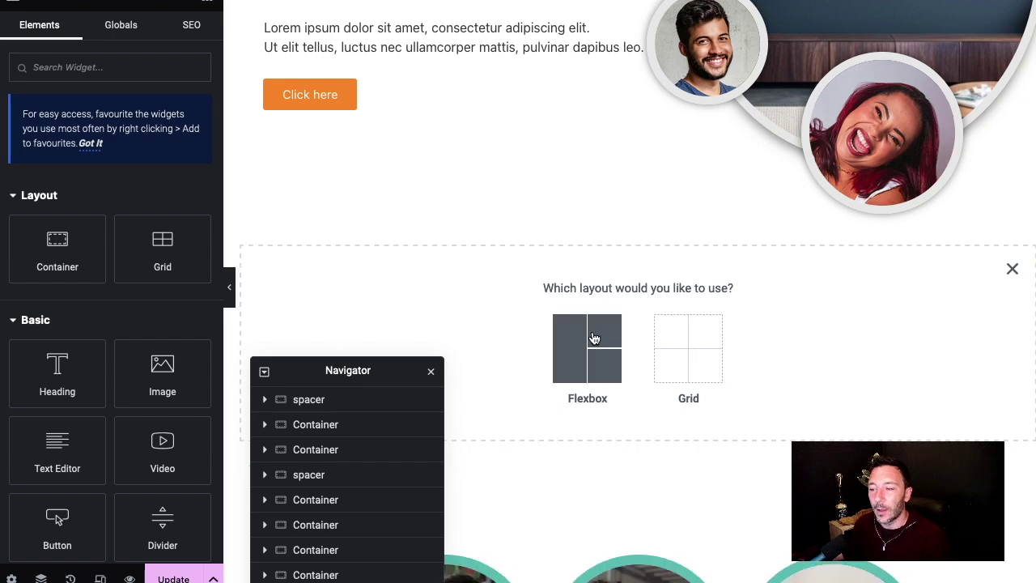
pyautogui.click(597, 340)
pyautogui.click(593, 267)
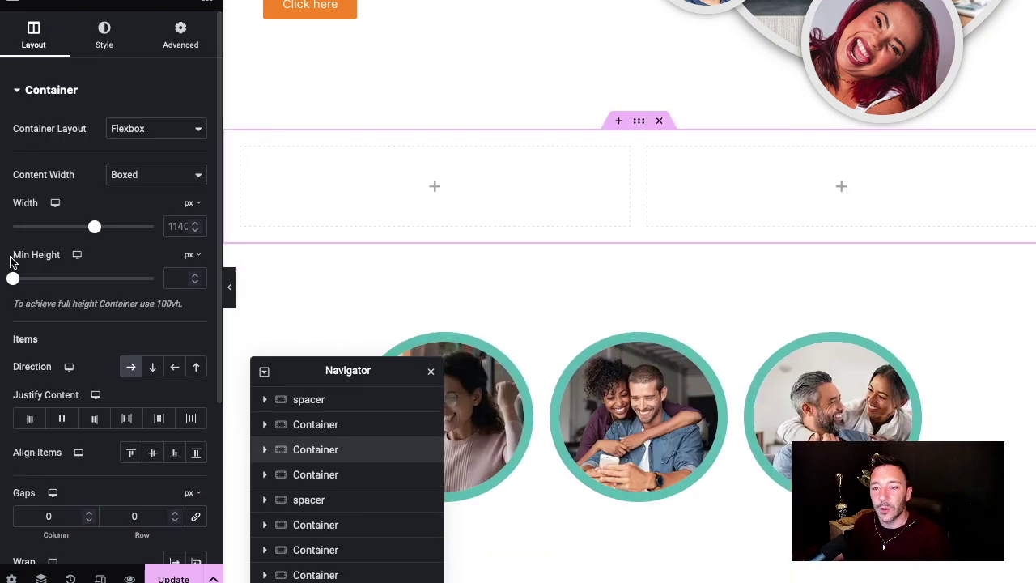
pyautogui.moveTo(13, 279); pyautogui.dragTo(47, 278)
pyautogui.scroll(2, 672, 240)
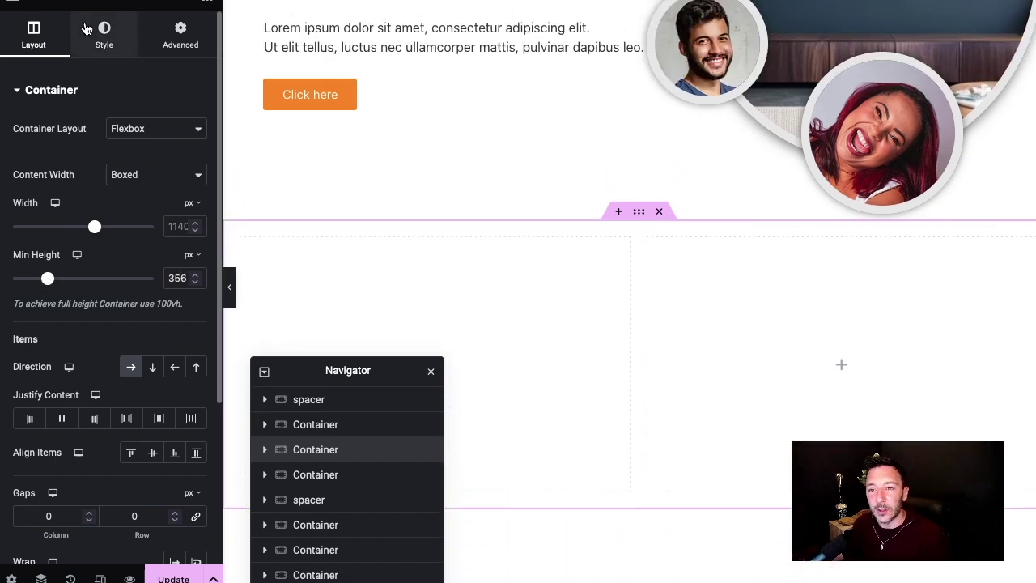
pyautogui.click(104, 39)
# Step: Drop an Image widget into the container's right column
pyautogui.click(215, 2)
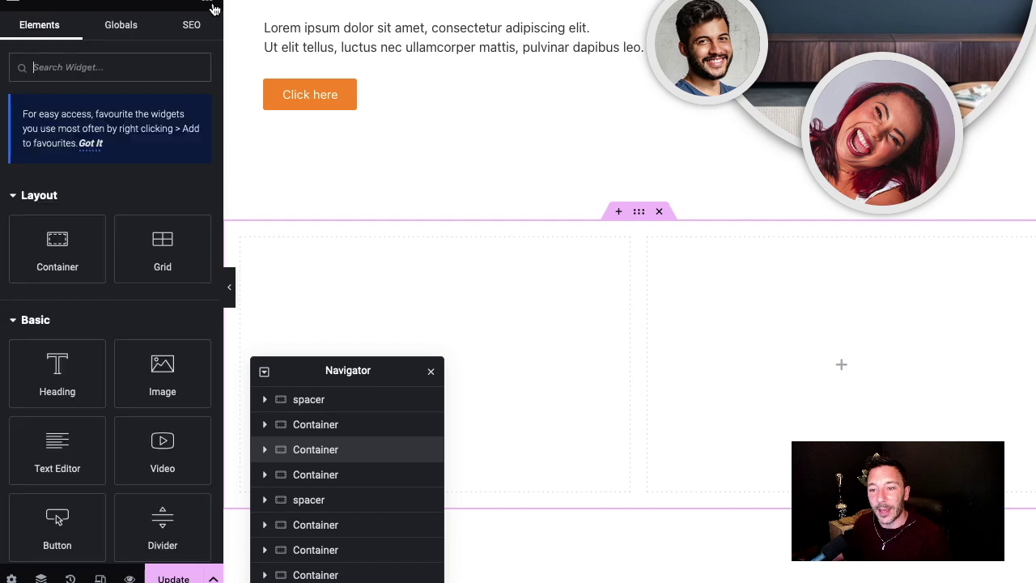
pyautogui.scroll(-1, 109, 377)
pyautogui.moveTo(159, 349); pyautogui.dragTo(783, 362)
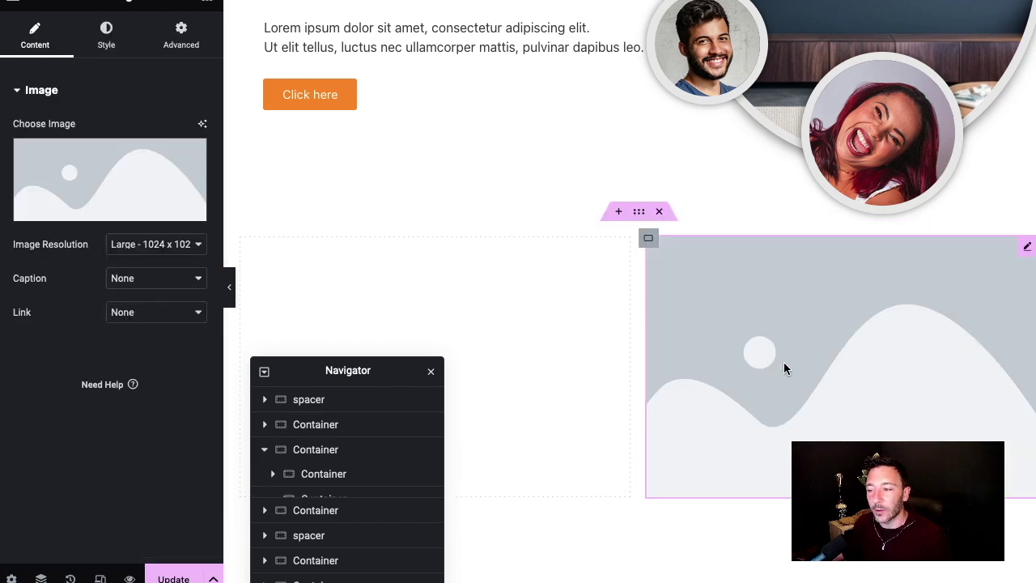
# Step: Insert the dark TV-room photo from the Media Library into the right-column image widget
pyautogui.click(142, 177)
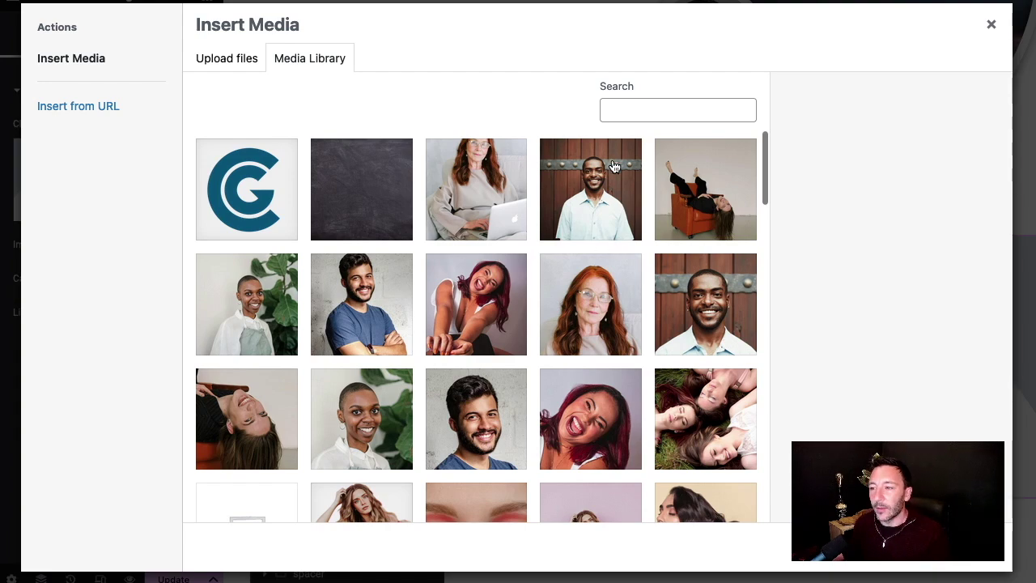
pyautogui.scroll(-5, 473, 375)
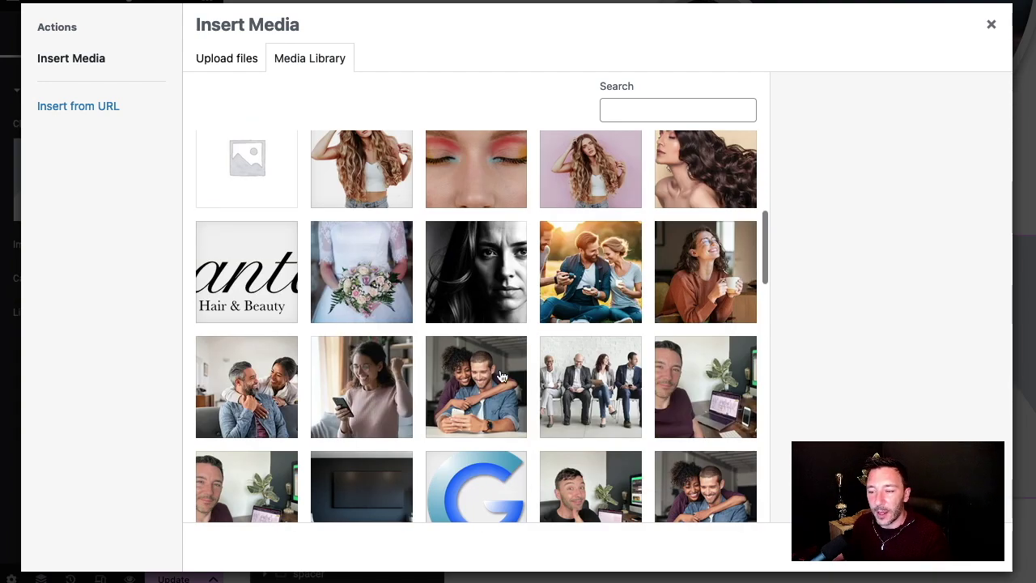
pyautogui.scroll(-4, 502, 376)
pyautogui.click(375, 272)
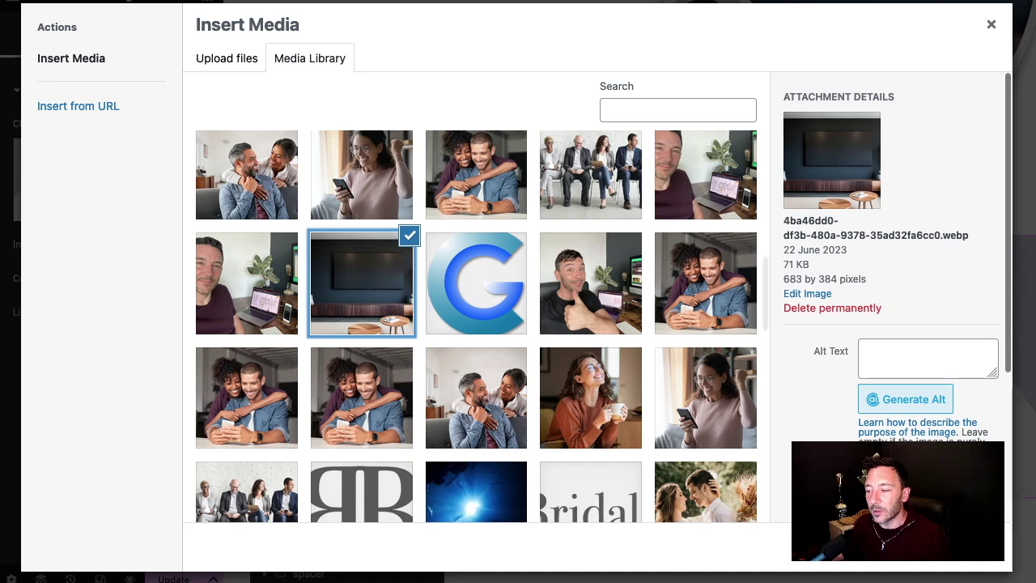
pyautogui.click(962, 546)
pyautogui.scroll(-1, 766, 291)
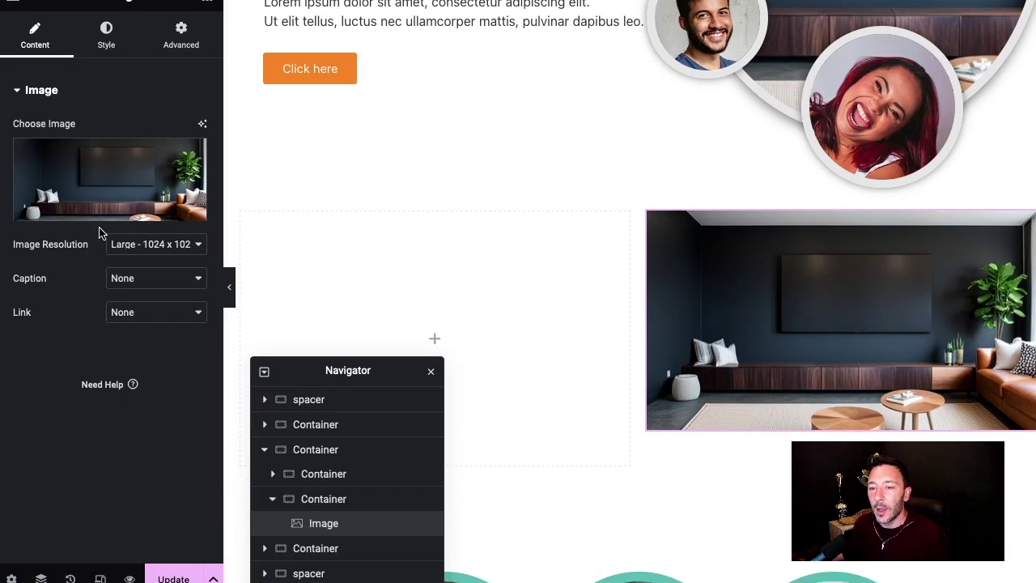
pyautogui.click(113, 42)
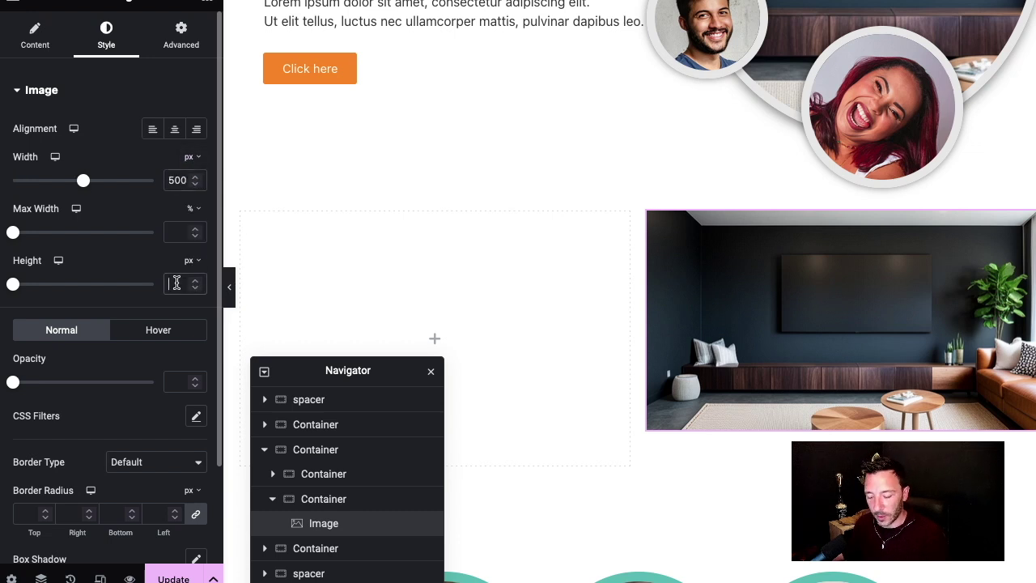
# Step: Set the image height to 500 px and its Object Fit to Cover
pyautogui.write('500')
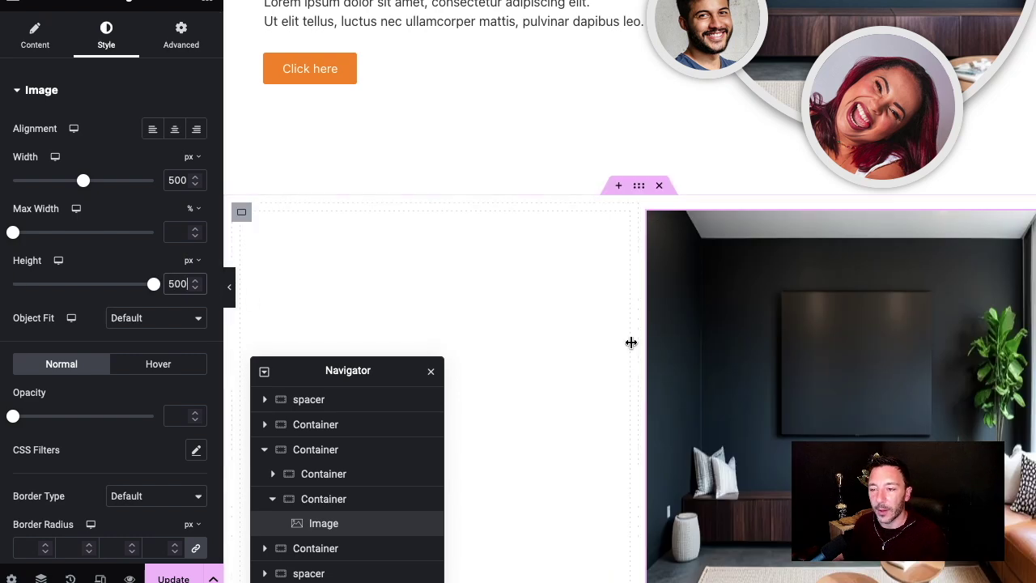
pyautogui.scroll(-2, 631, 342)
pyautogui.scroll(1, 809, 273)
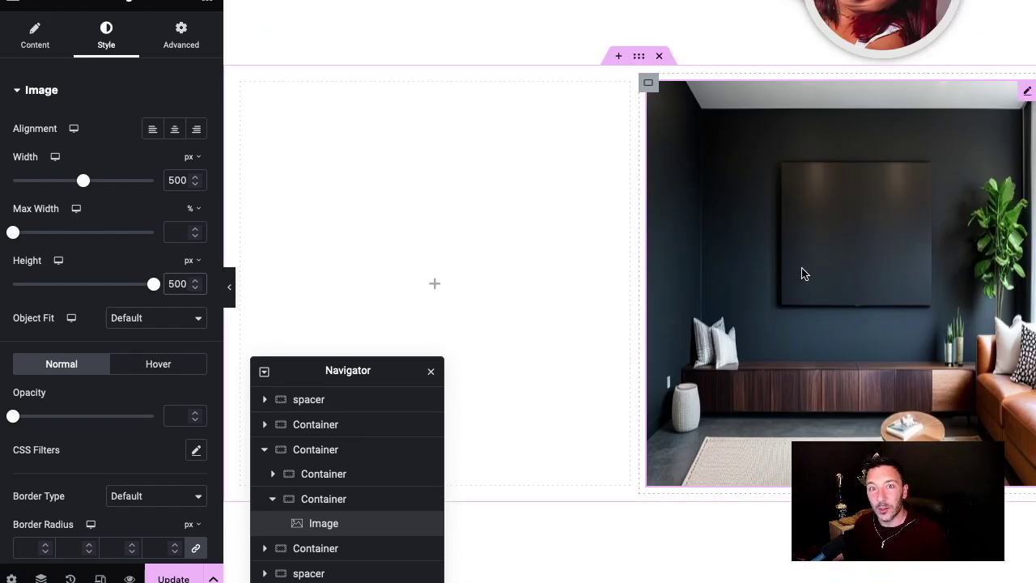
pyautogui.scroll(1, 728, 226)
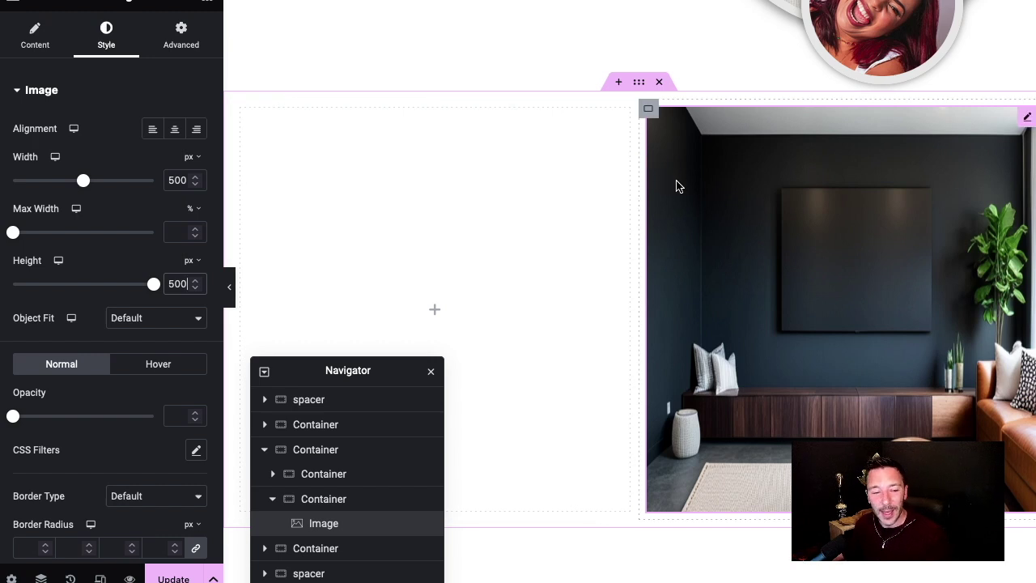
pyautogui.scroll(2, 680, 186)
pyautogui.scroll(-1, 710, 231)
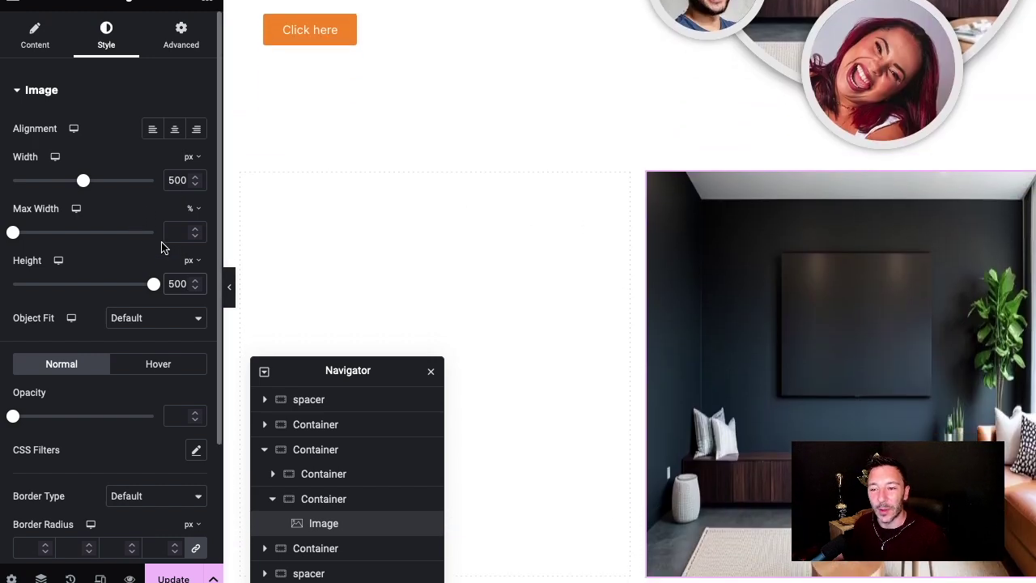
pyautogui.click(175, 323)
pyautogui.click(162, 351)
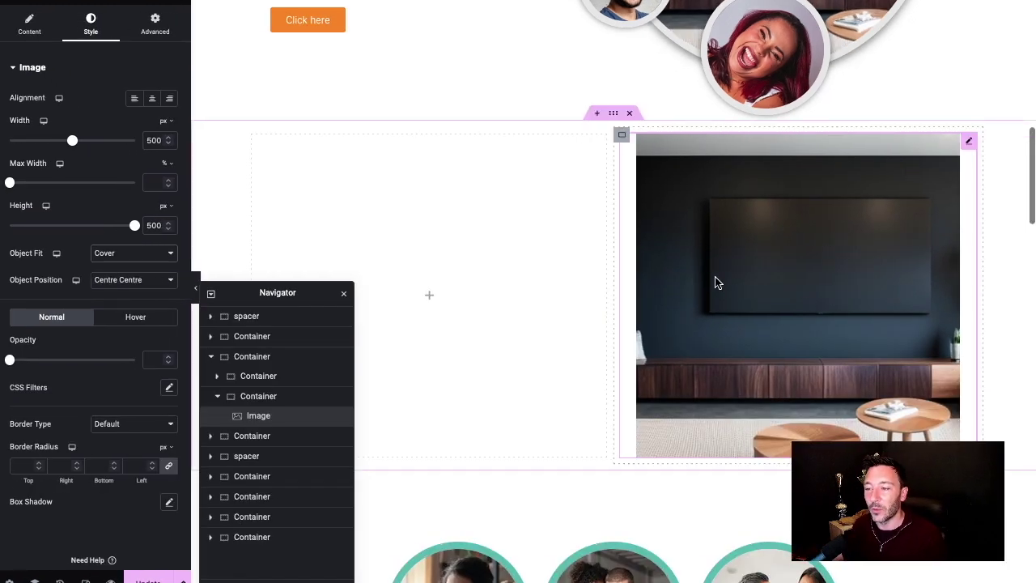
pyautogui.moveTo(243, 296); pyautogui.dragTo(292, 455)
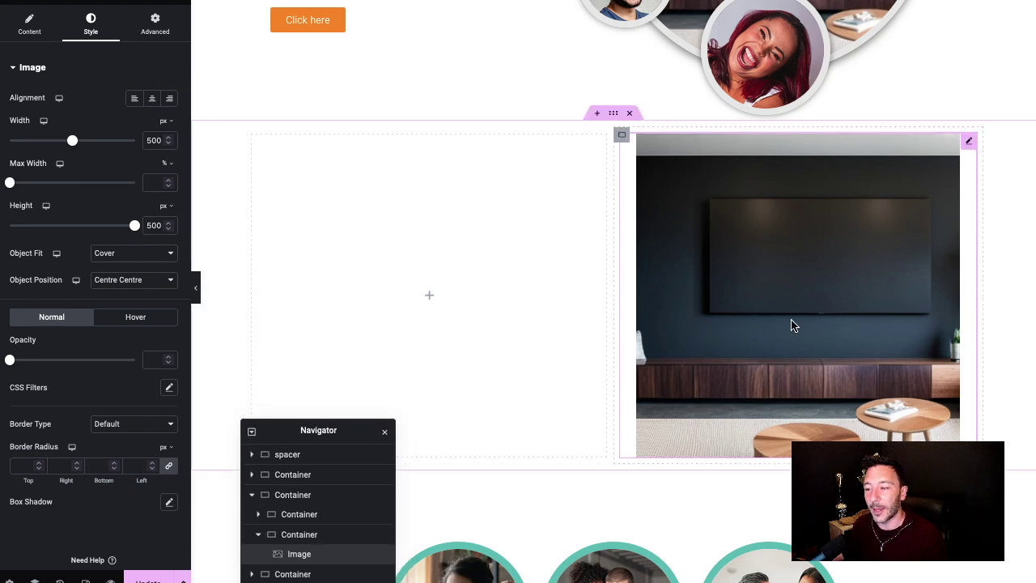
pyautogui.scroll(1, 500, 257)
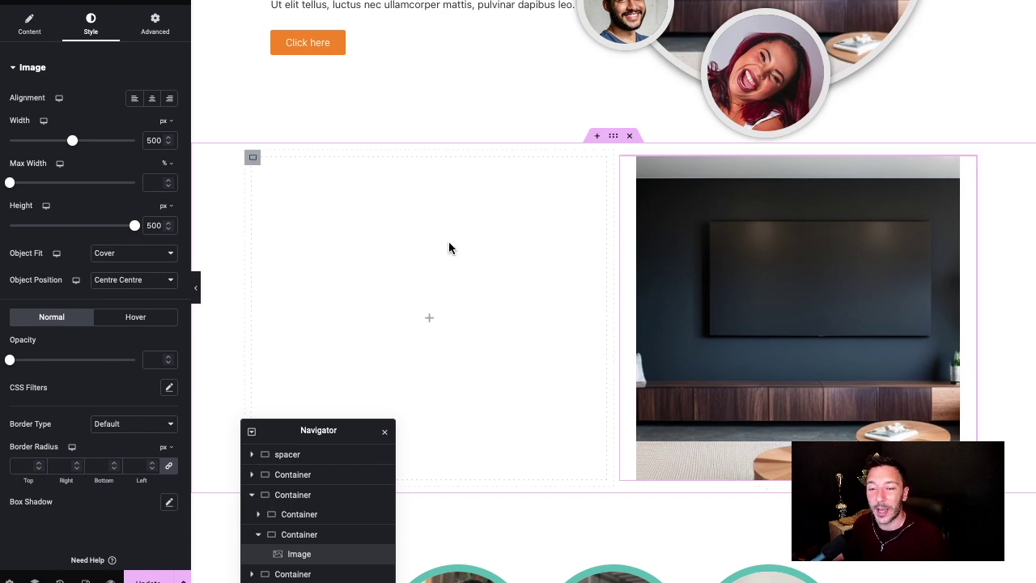
pyautogui.click(155, 25)
# Step: Turn on the Mask for the TV-room photo
pyautogui.scroll(-5, 111, 293)
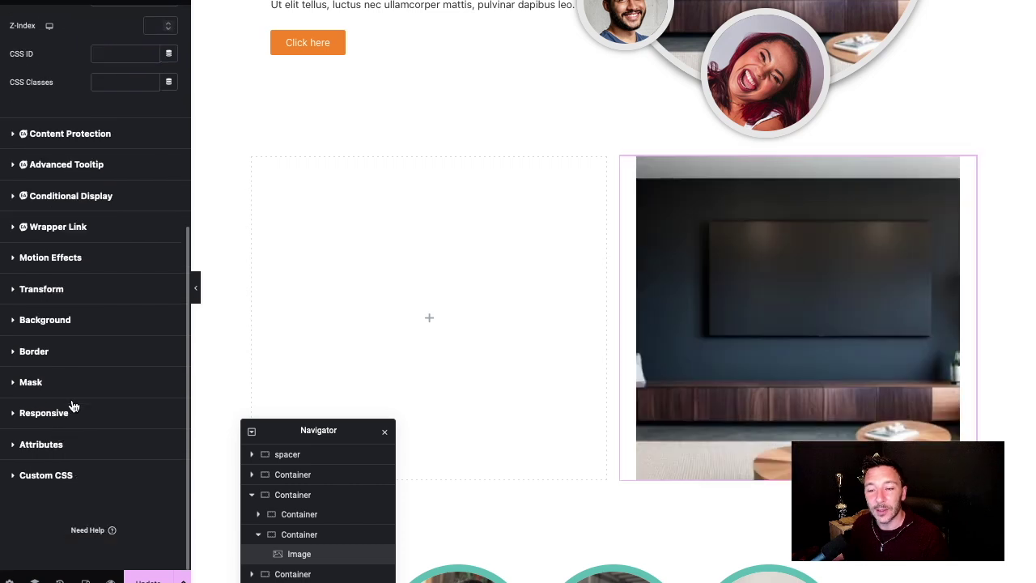
pyautogui.click(89, 384)
pyautogui.click(154, 377)
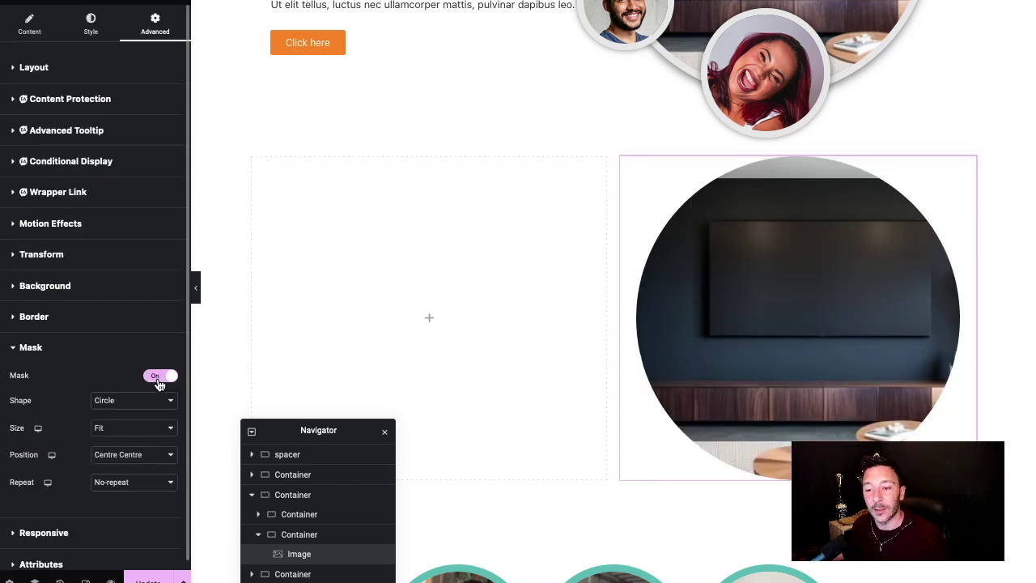
pyautogui.scroll(-1, 158, 382)
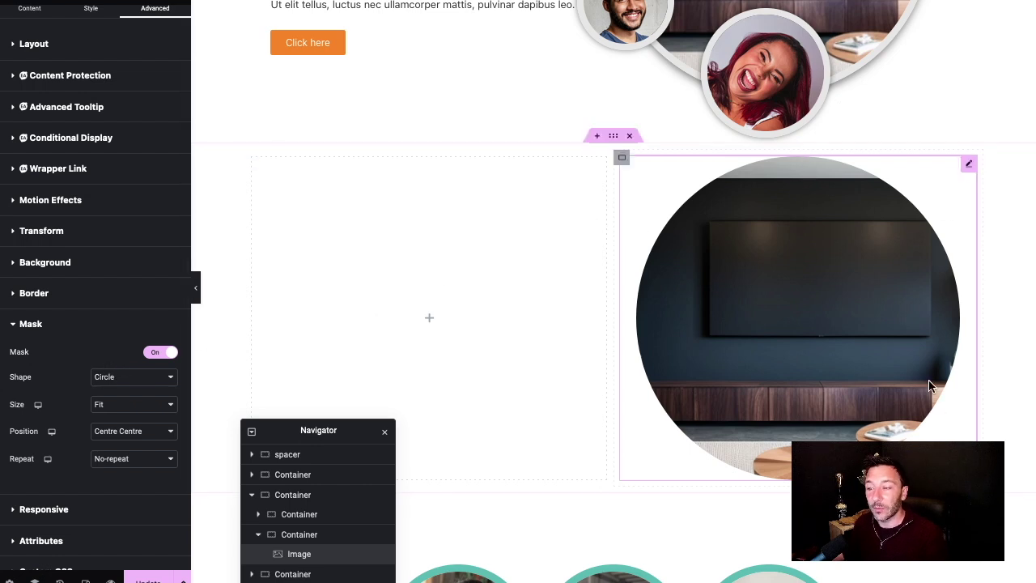
# Step: Try the Flower and Sketch mask shapes, then settle on Circle
pyautogui.click(136, 377)
pyautogui.click(139, 391)
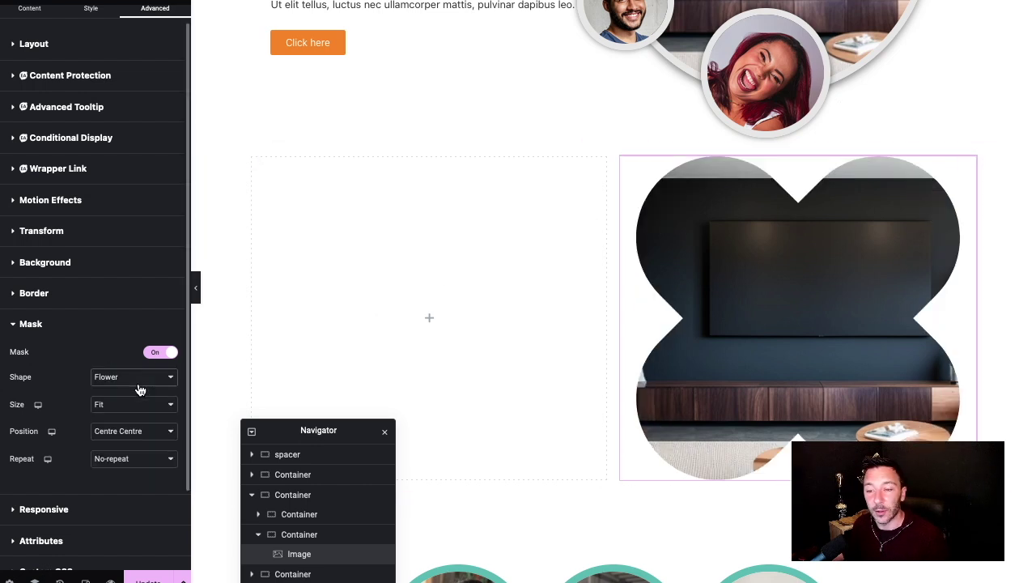
pyautogui.click(139, 385)
pyautogui.click(134, 391)
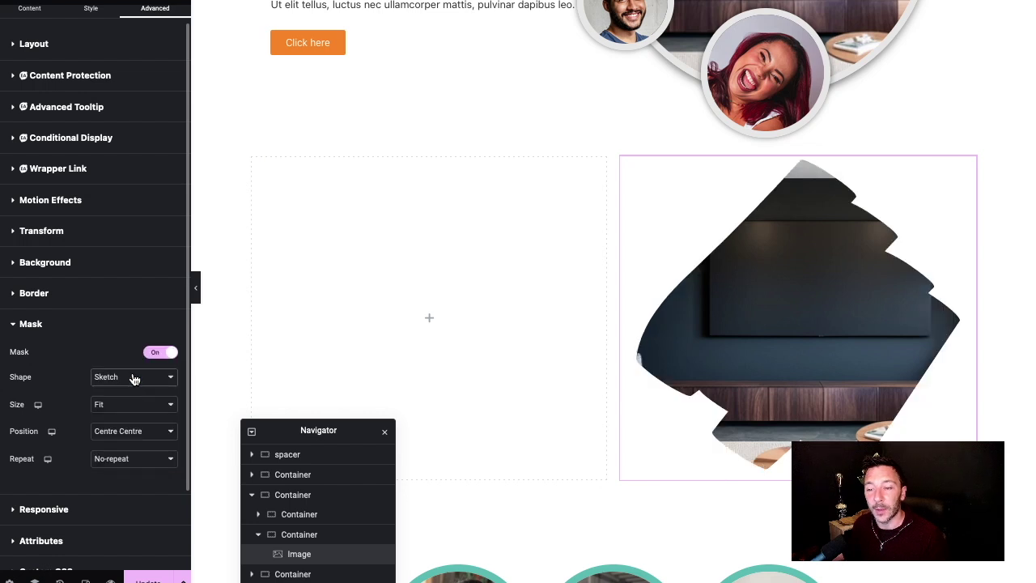
pyautogui.click(134, 377)
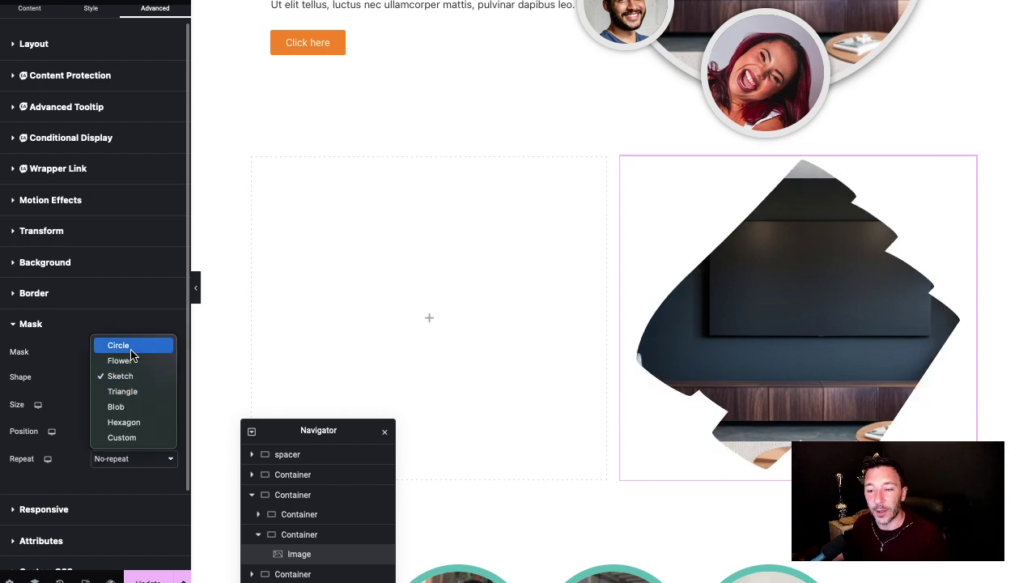
pyautogui.click(129, 348)
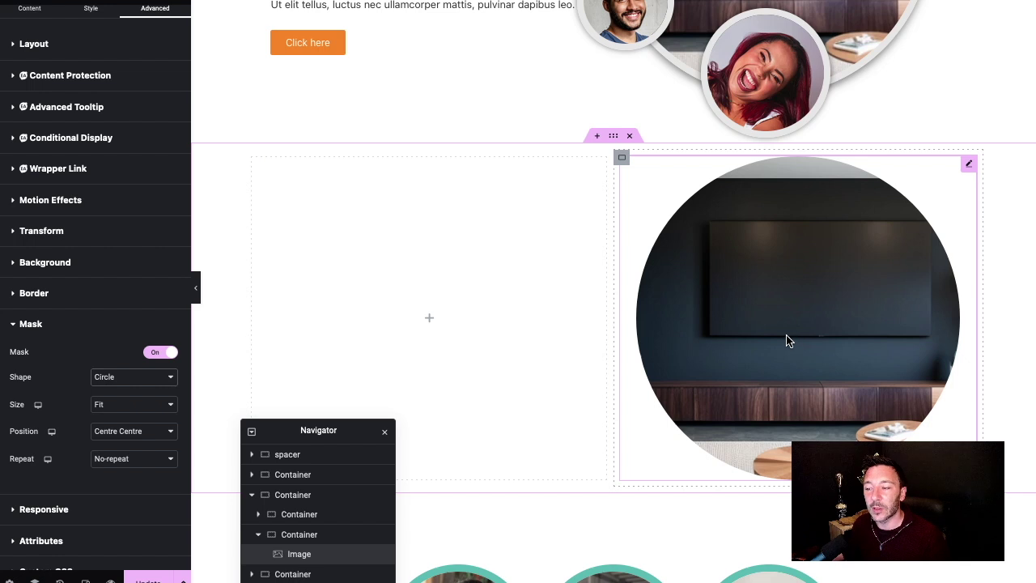
pyautogui.scroll(-1, 793, 324)
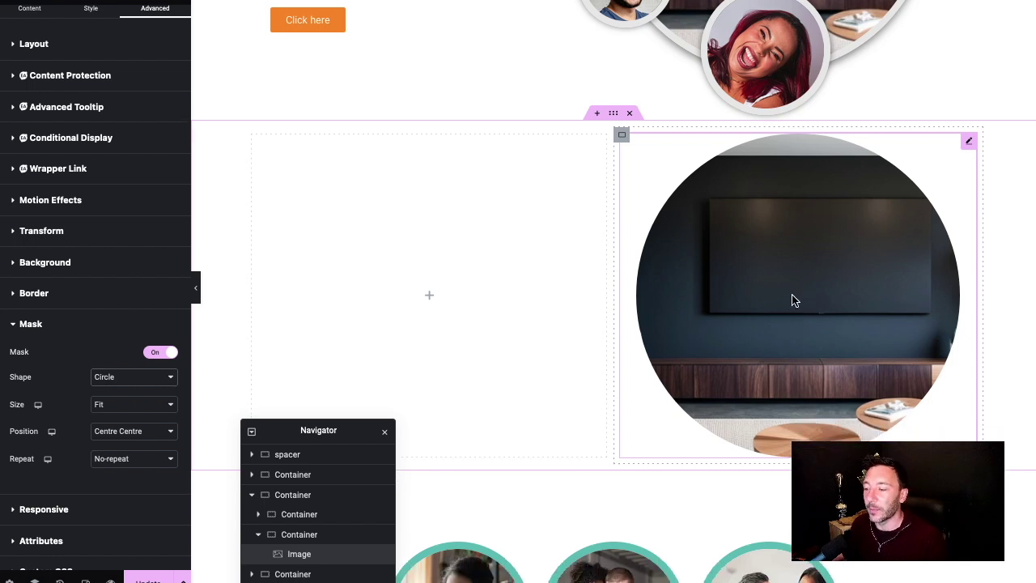
pyautogui.scroll(-3, 102, 486)
pyautogui.scroll(2, 688, 184)
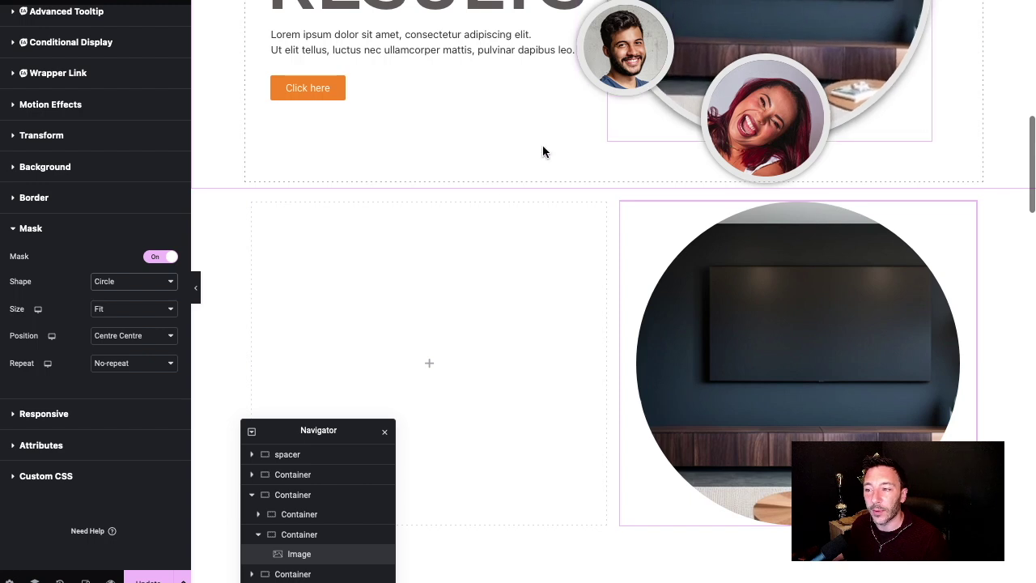
pyautogui.scroll(4, 74, 348)
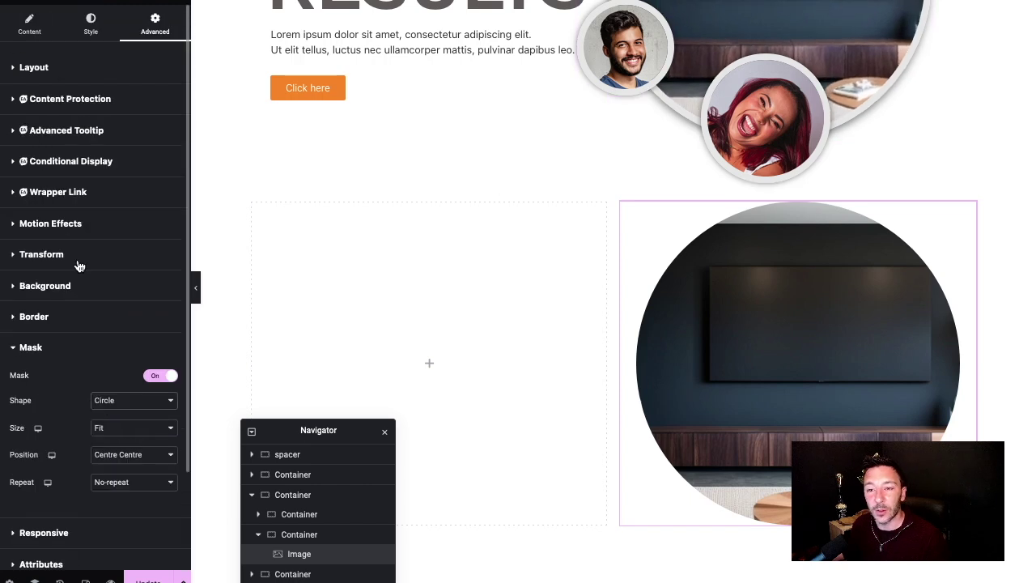
# Step: Add a box shadow to the photo with a vertical offset of 7
pyautogui.click(93, 40)
pyautogui.scroll(-1, 116, 329)
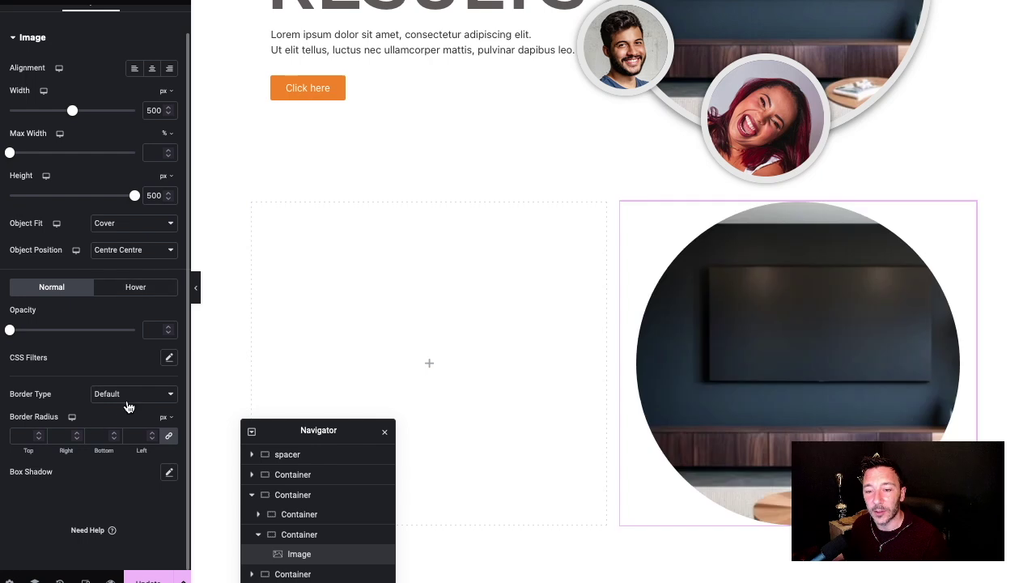
pyautogui.click(168, 475)
pyautogui.scroll(-2, 127, 398)
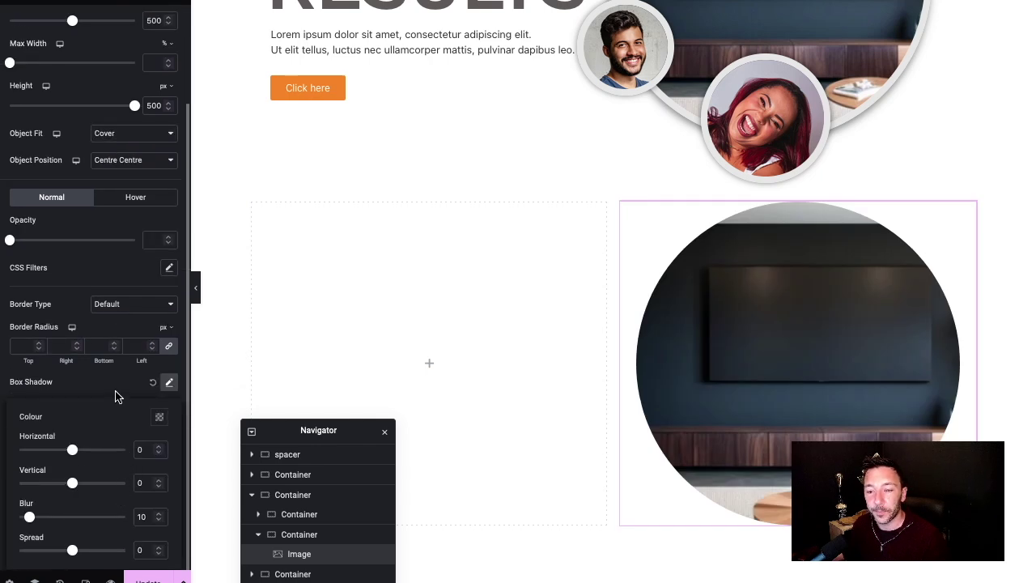
pyautogui.click(115, 395)
pyautogui.scroll(-1, 419, 347)
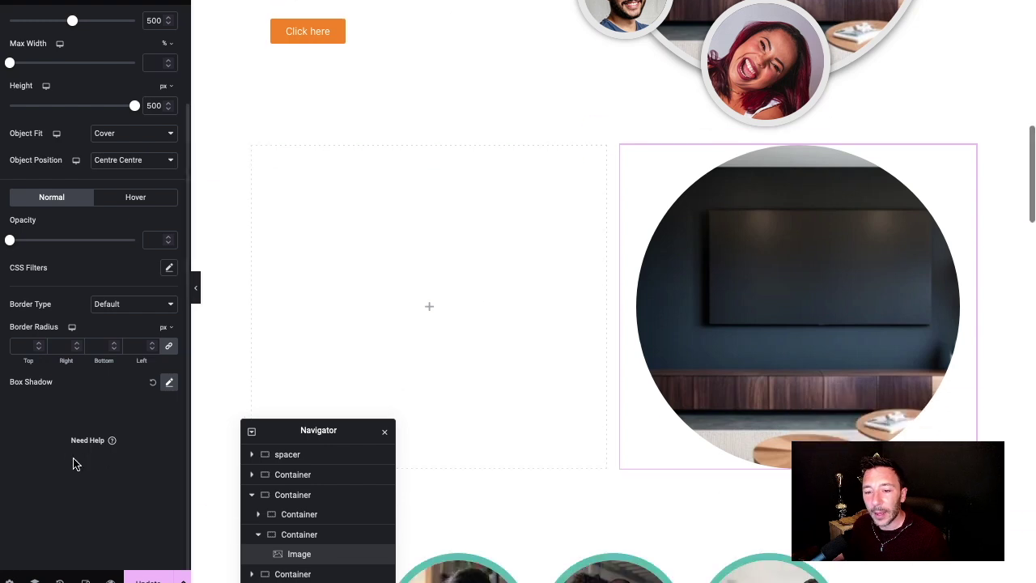
pyautogui.click(169, 382)
pyautogui.moveTo(72, 485); pyautogui.dragTo(76, 485)
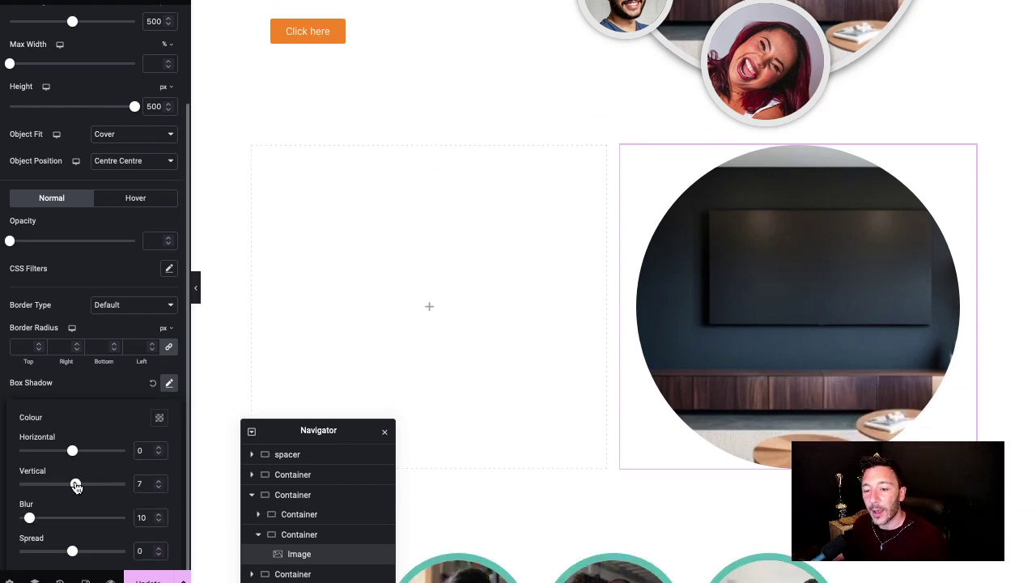
pyautogui.click(92, 382)
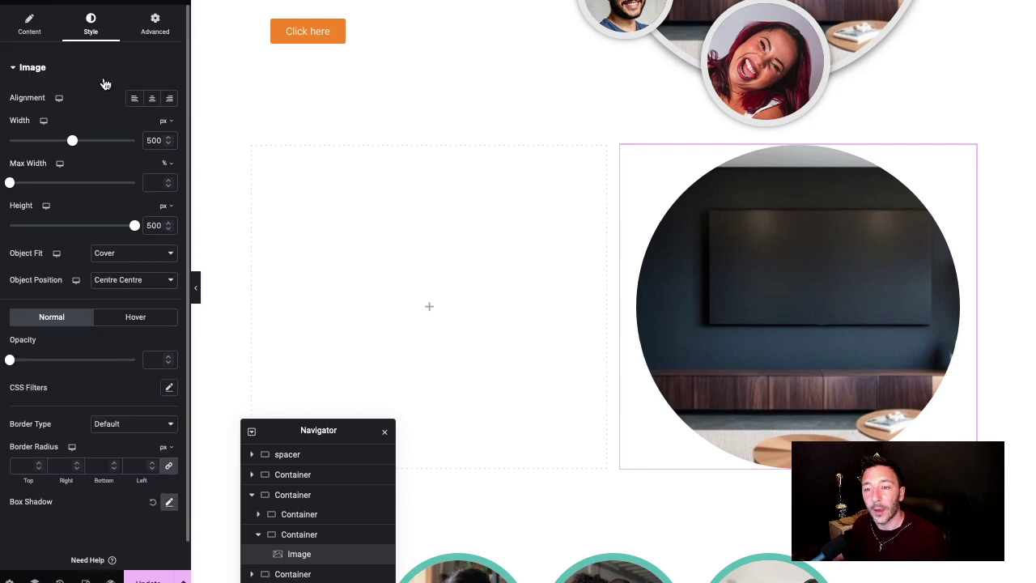
pyautogui.click(155, 24)
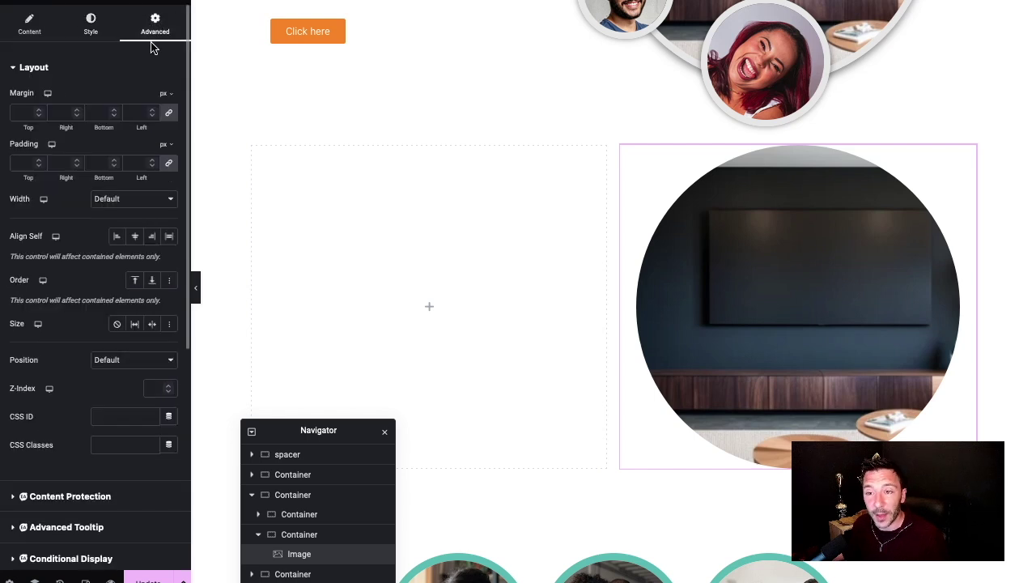
pyautogui.scroll(-5, 129, 257)
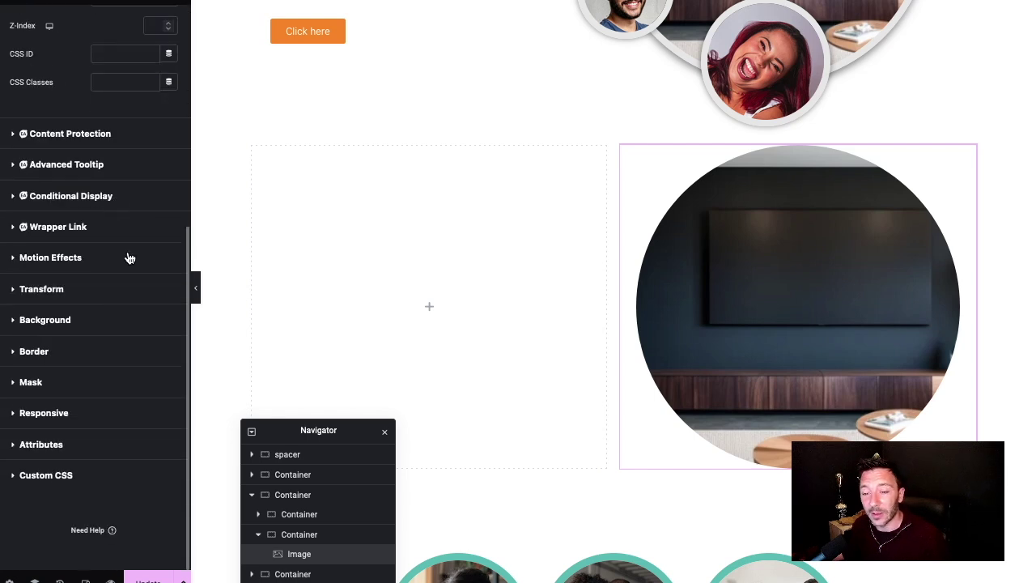
# Step: Inspect the Border and Box Shadow settings in the Advanced tab
pyautogui.click(79, 356)
pyautogui.click(169, 394)
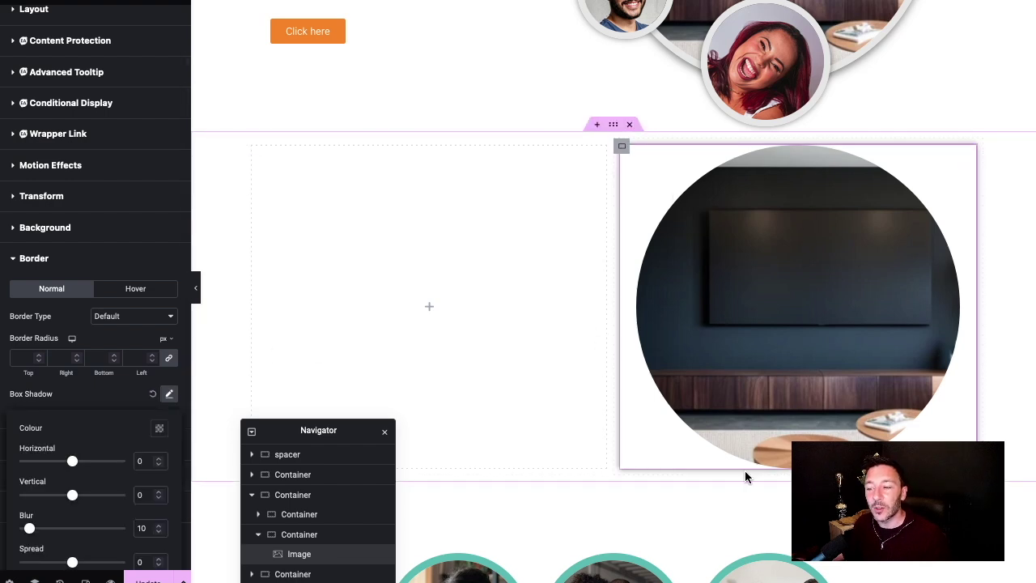
pyautogui.scroll(-1, 703, 202)
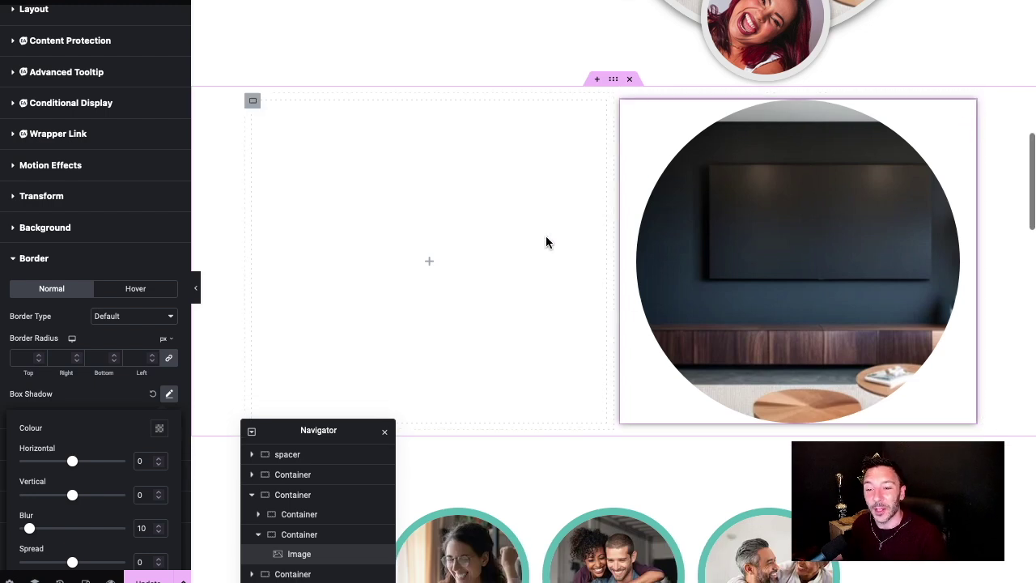
pyautogui.click(77, 259)
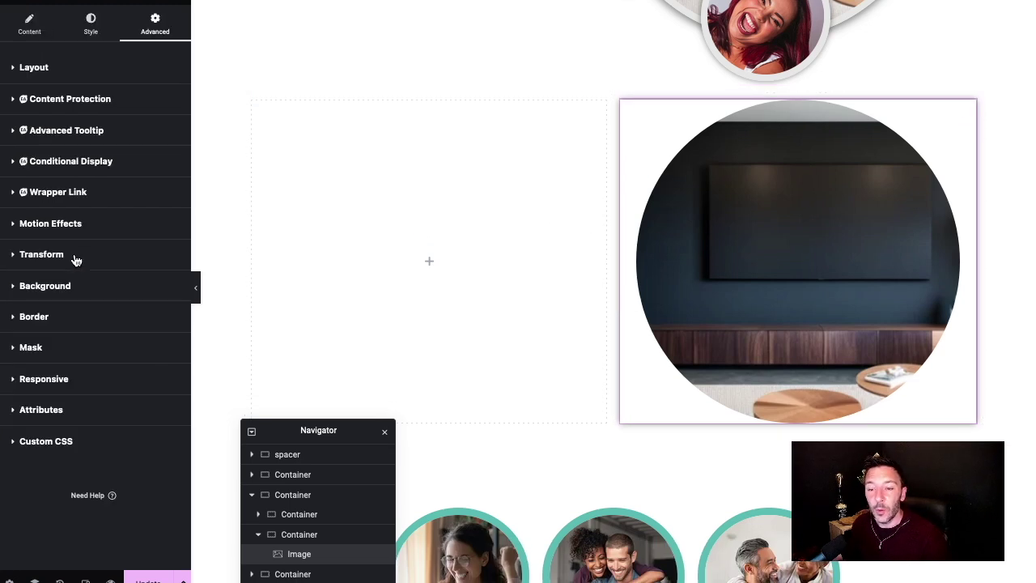
pyautogui.click(121, 327)
pyautogui.scroll(1, 331, 360)
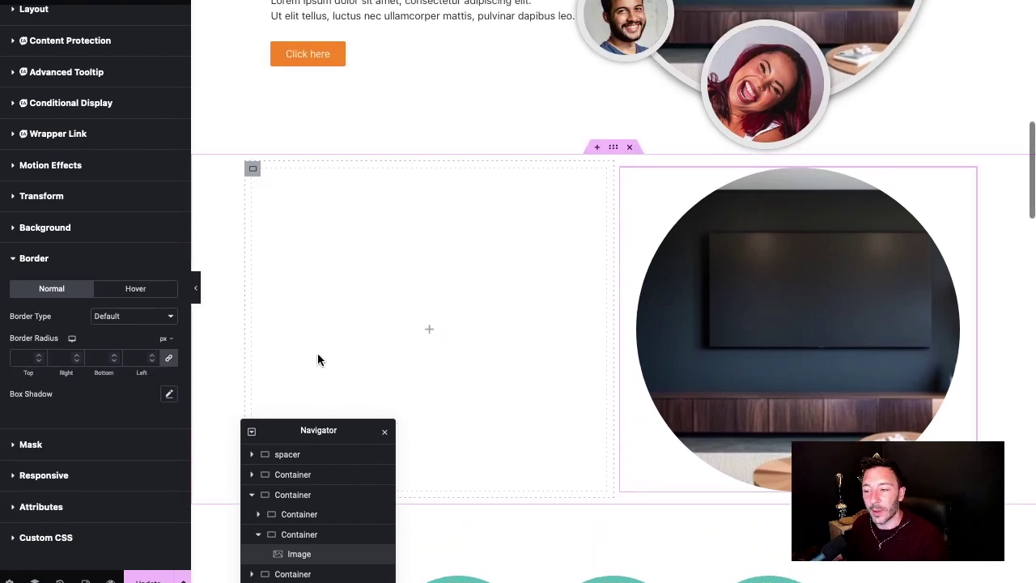
pyautogui.scroll(2, 111, 296)
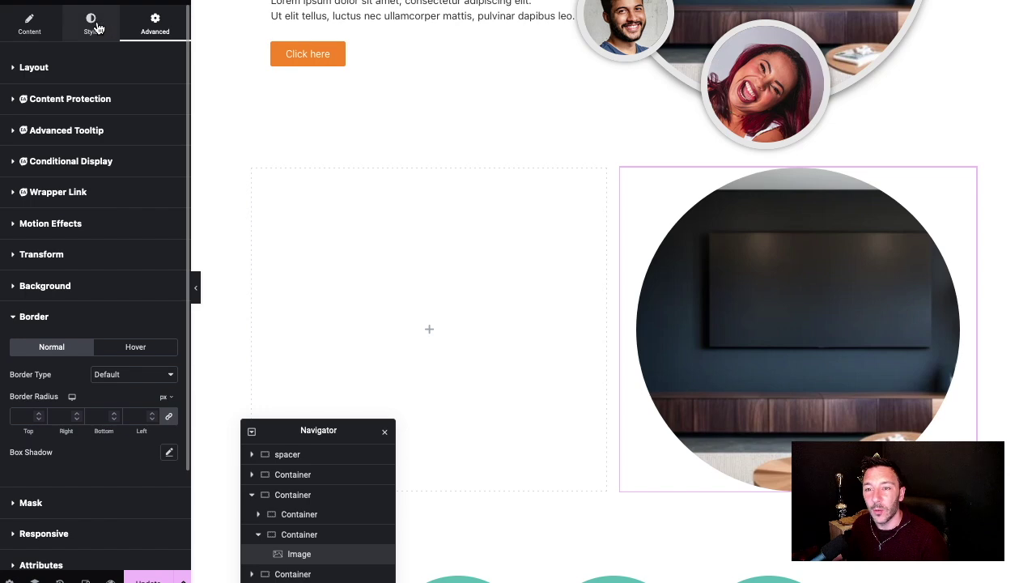
pyautogui.scroll(-3, 95, 348)
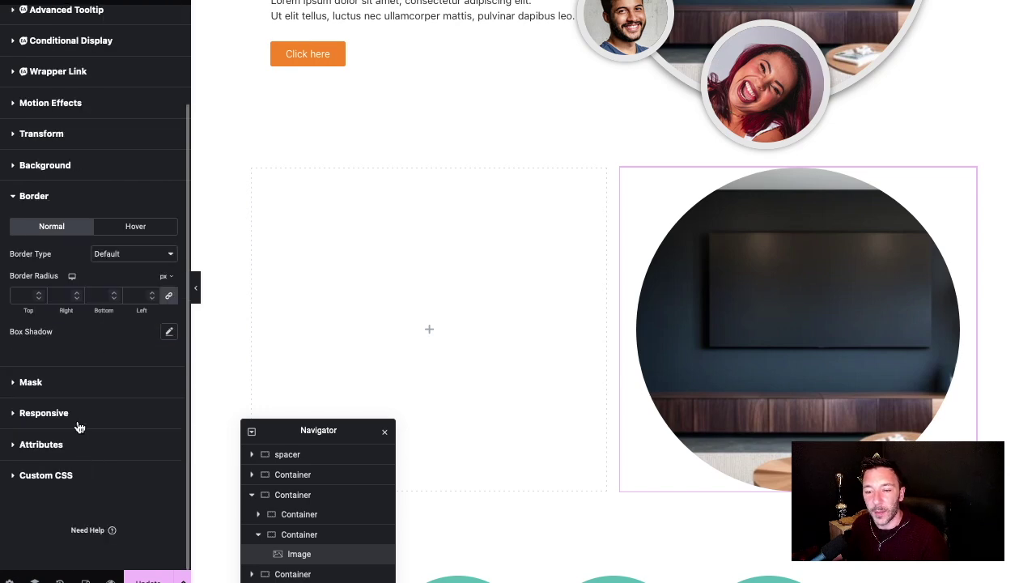
# Step: Switch the Mask off so the photo shows square again
pyautogui.click(78, 382)
pyautogui.click(153, 376)
pyautogui.scroll(3, 961, 349)
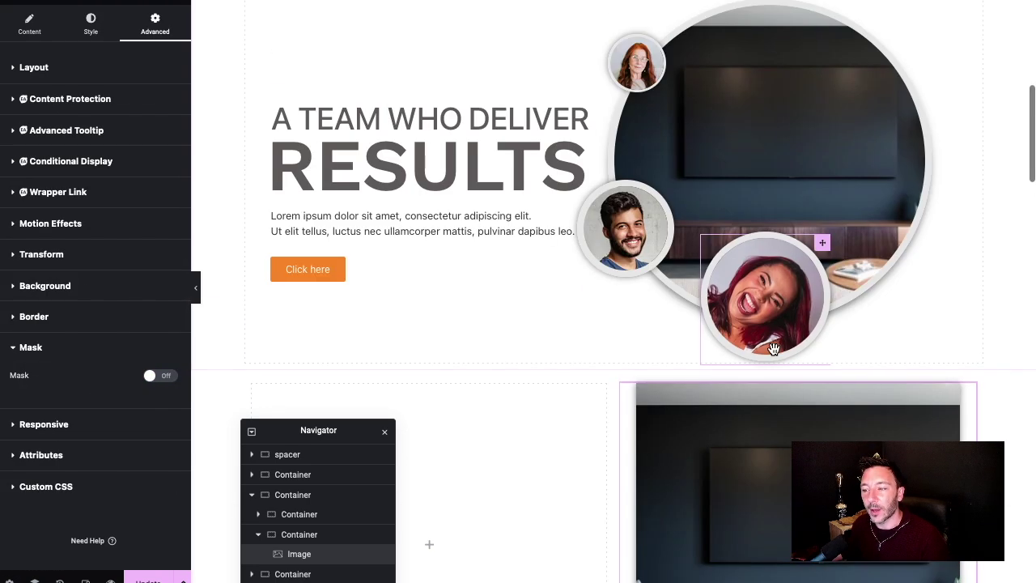
pyautogui.scroll(-2, 961, 350)
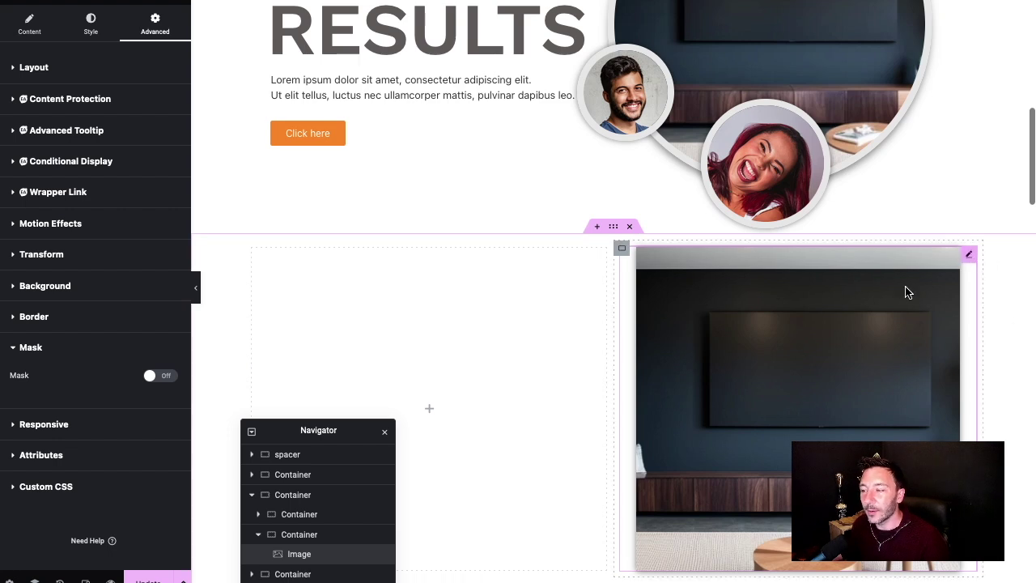
# Step: Round the photo with a 50% border radius
pyautogui.scroll(-1, 746, 294)
pyautogui.click(91, 23)
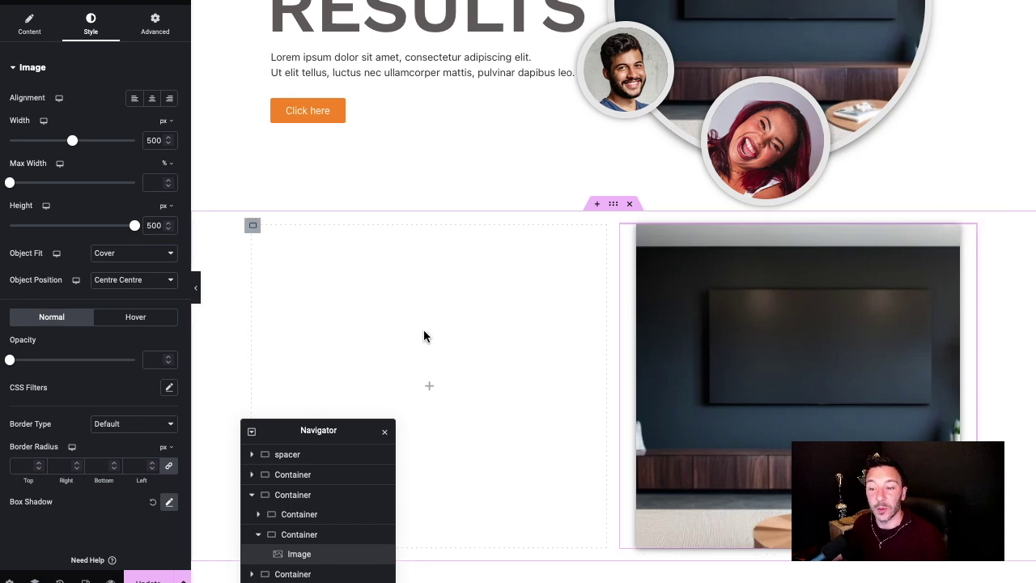
pyautogui.scroll(-1, 106, 353)
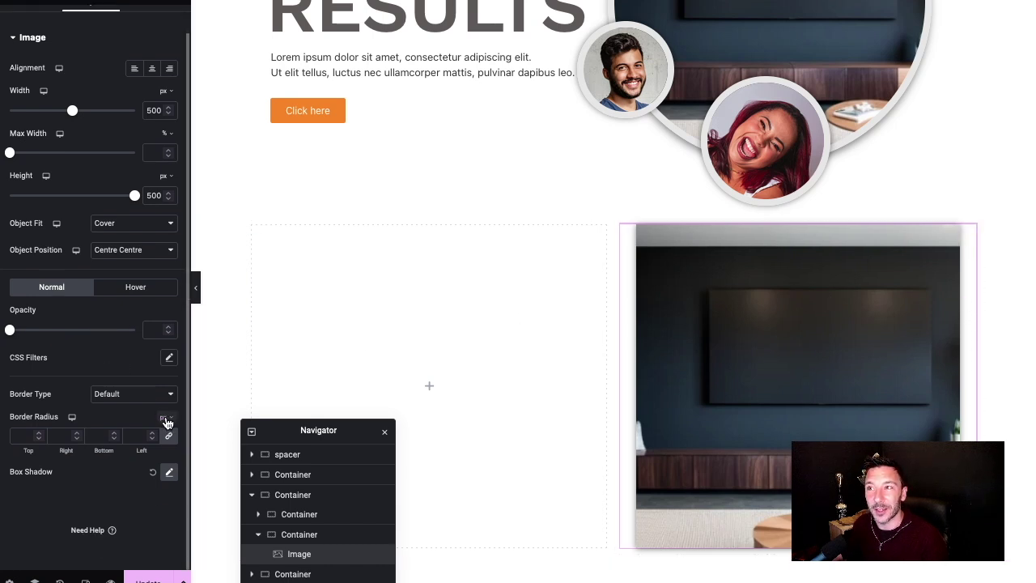
pyautogui.moveTo(164, 419)
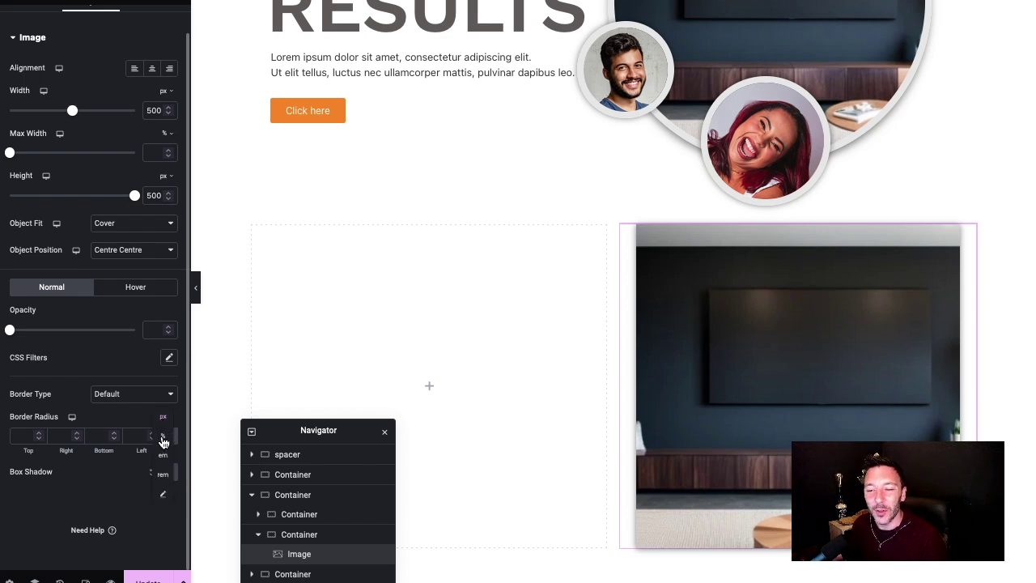
pyautogui.click(163, 440)
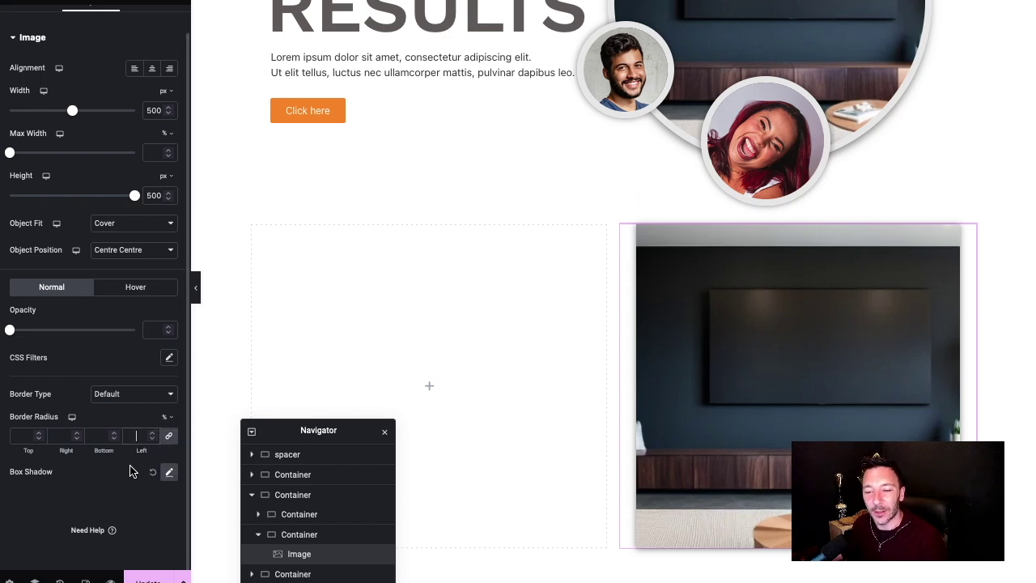
pyautogui.write('50')
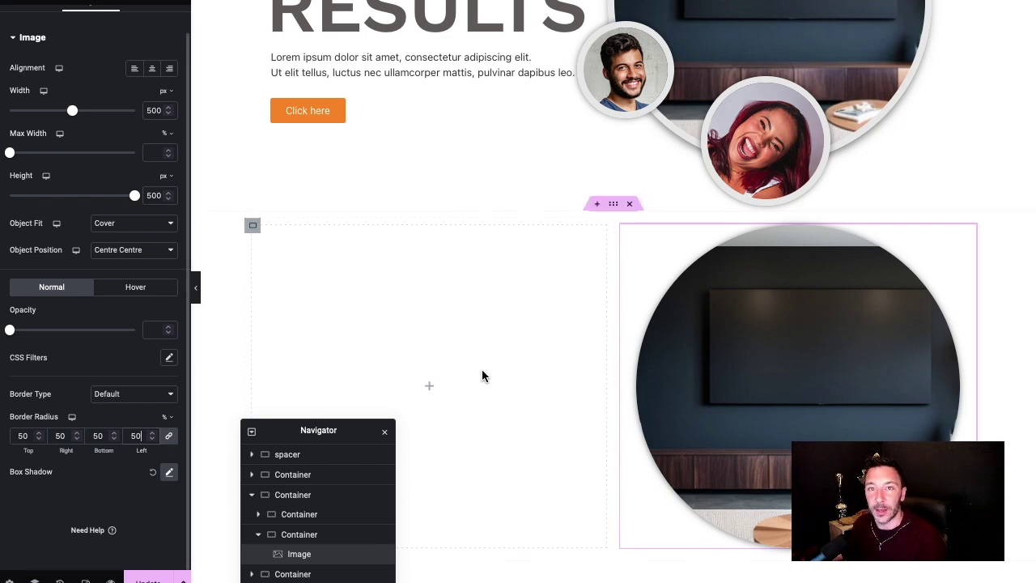
pyautogui.scroll(-2, 587, 369)
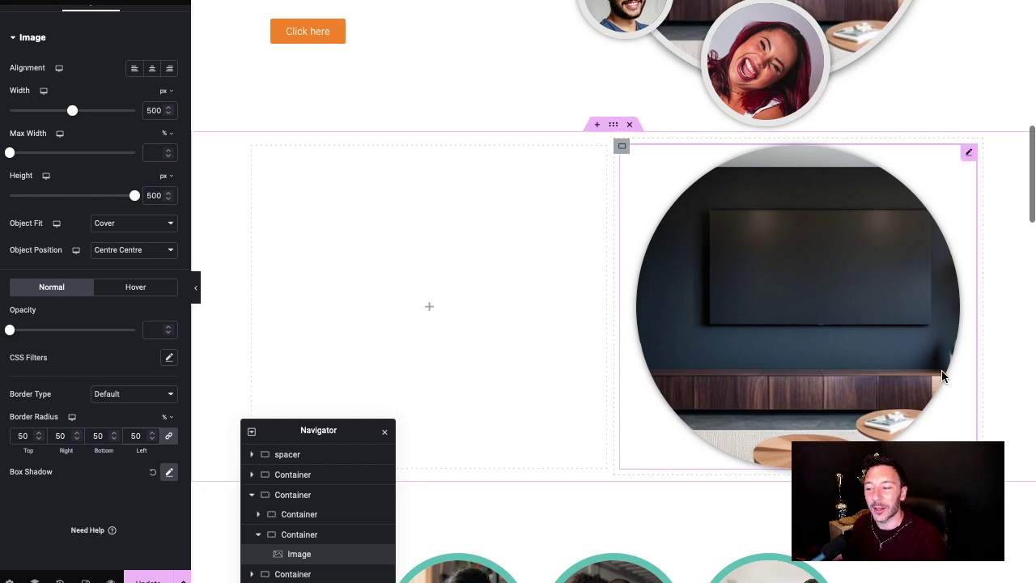
pyautogui.scroll(-1, 743, 329)
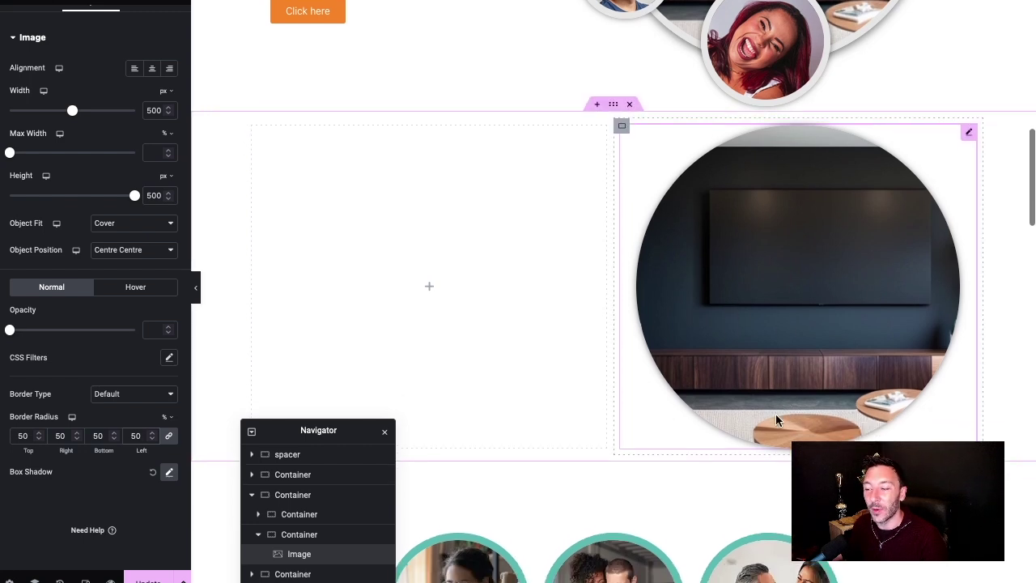
# Step: Adjust the box shadow to vertical 5 and spread 1
pyautogui.click(169, 472)
pyautogui.scroll(-2, 121, 510)
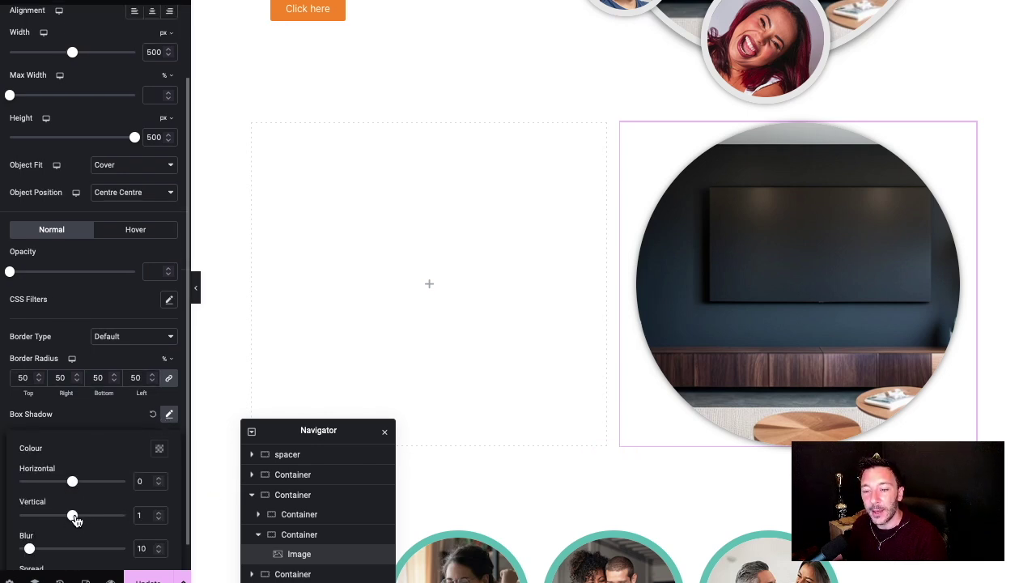
pyautogui.moveTo(75, 518); pyautogui.dragTo(77, 517)
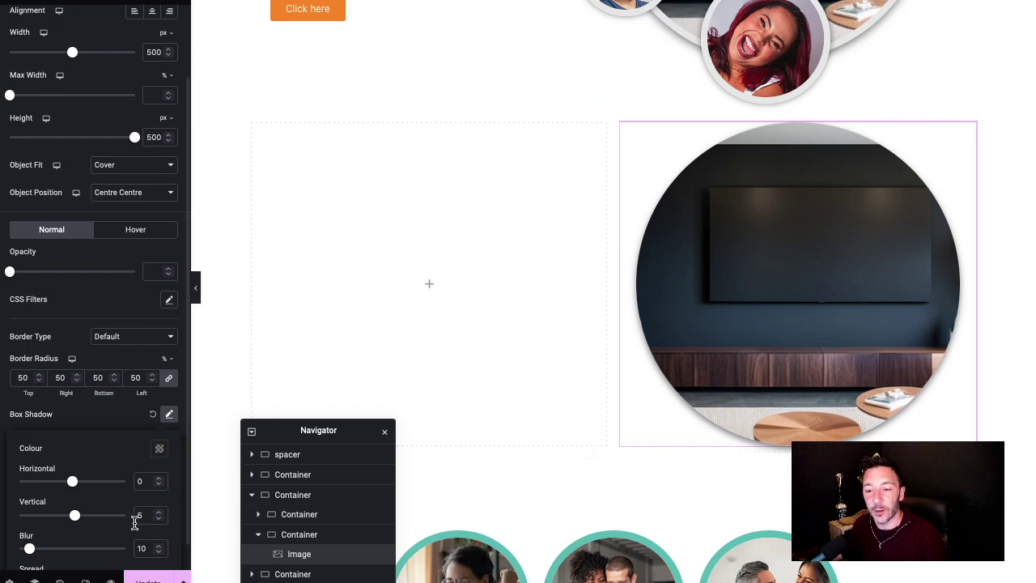
pyautogui.scroll(-1, 65, 530)
pyautogui.moveTo(72, 553); pyautogui.dragTo(74, 555)
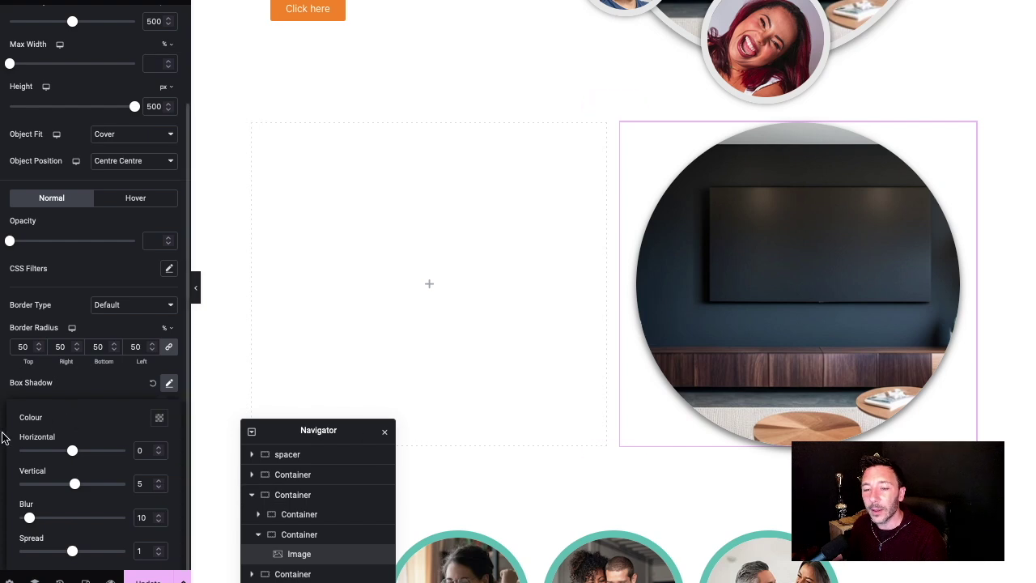
pyautogui.click(72, 386)
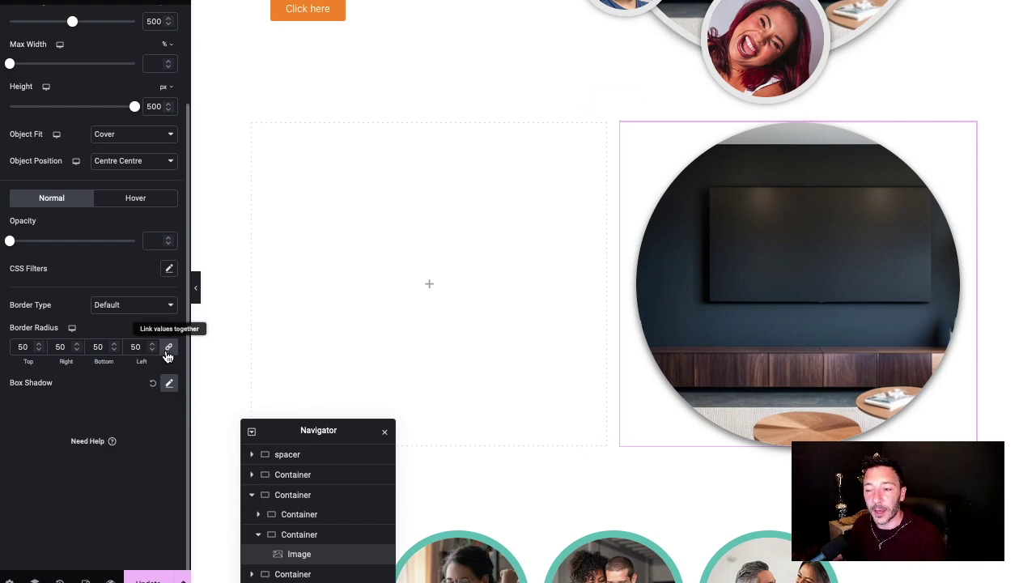
pyautogui.scroll(2, 44, 387)
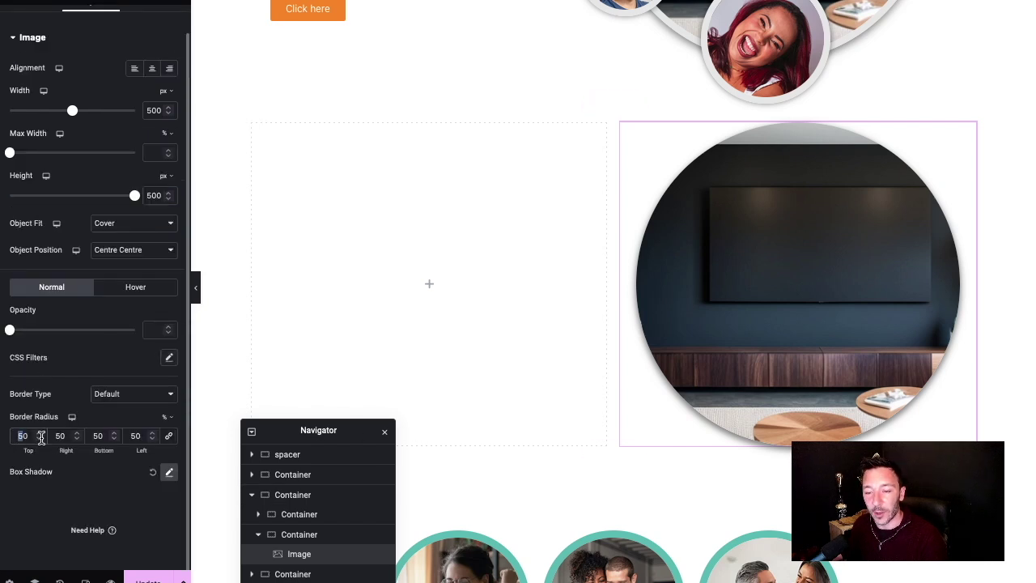
pyautogui.write('0')
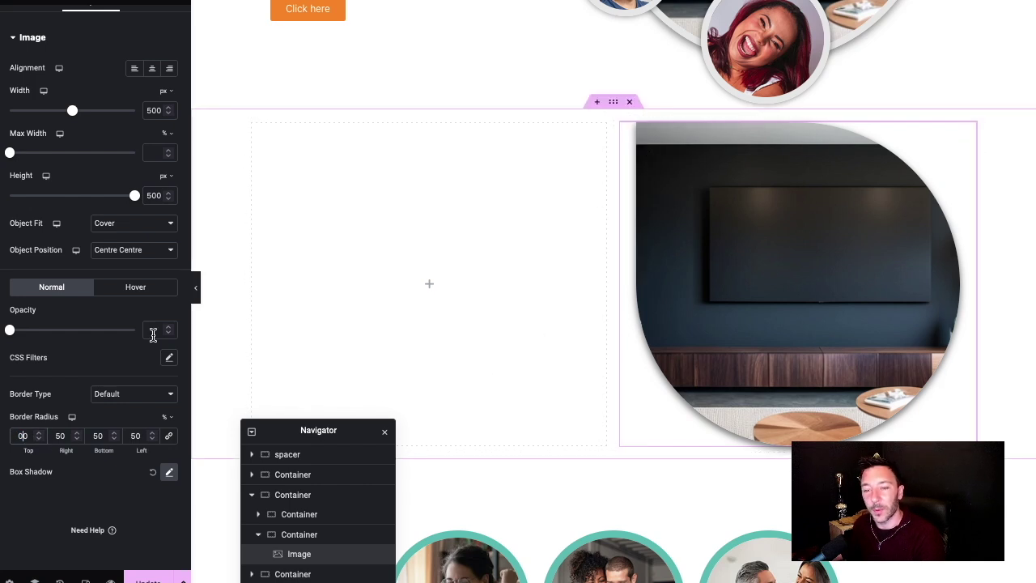
pyautogui.write('5')
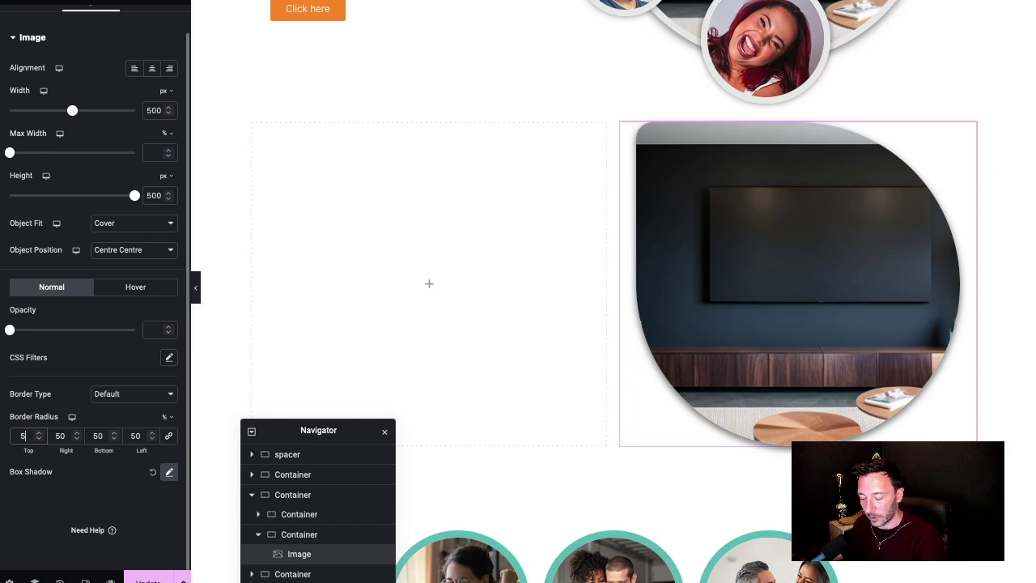
pyautogui.write('0')
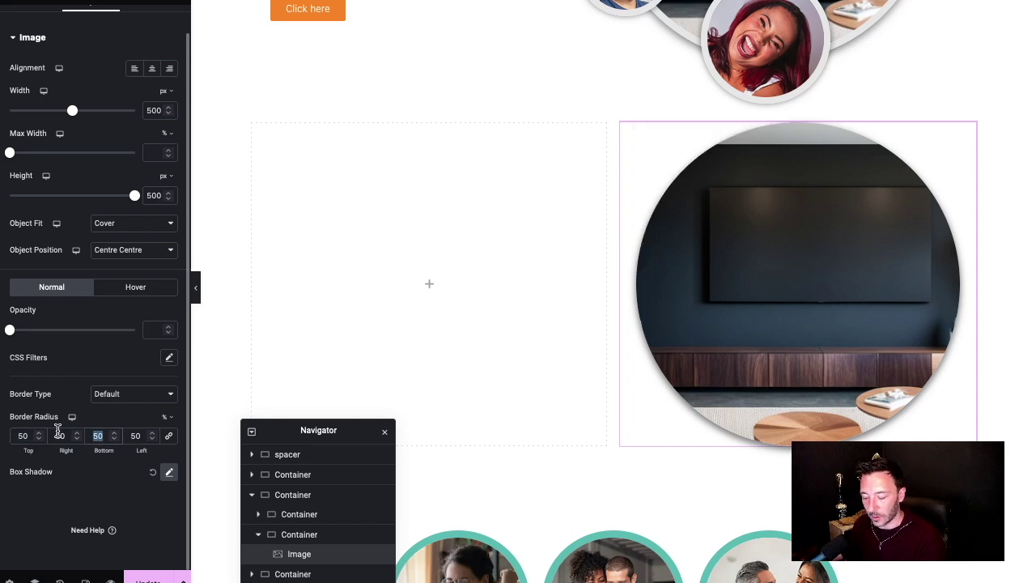
pyautogui.write('0')
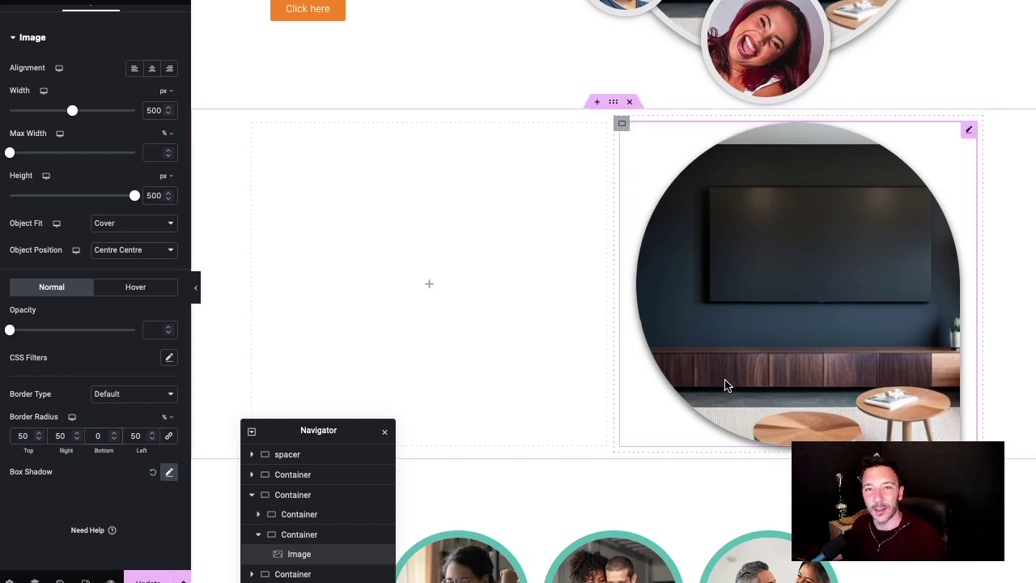
pyautogui.scroll(1, 812, 351)
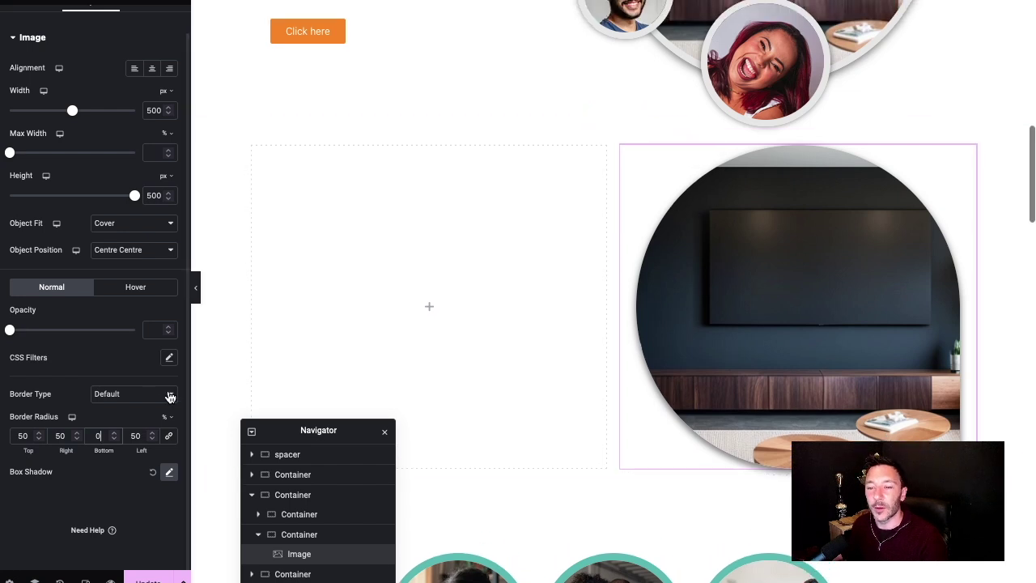
pyautogui.click(96, 436)
pyautogui.write('5')
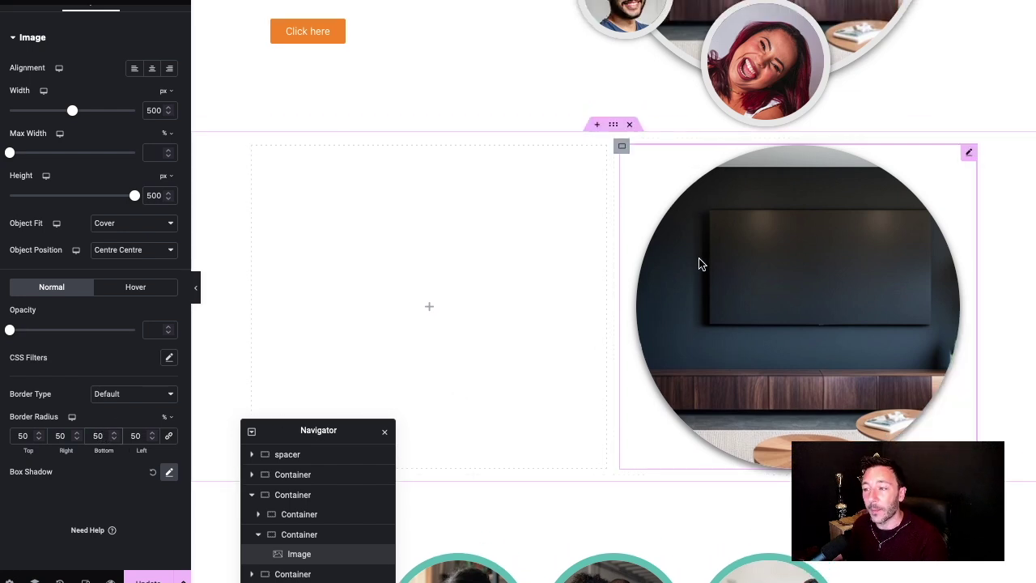
pyautogui.scroll(-3, 822, 378)
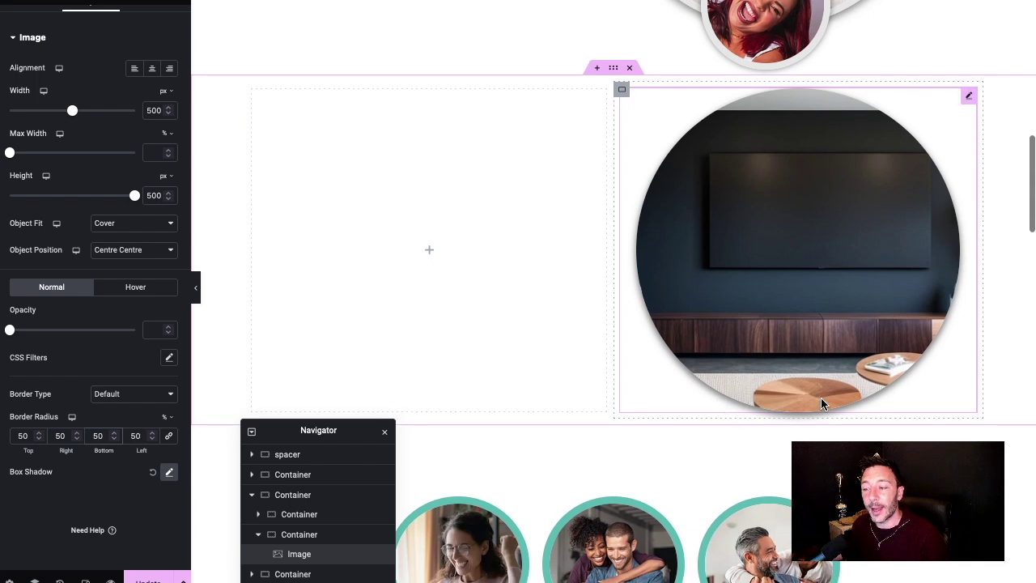
pyautogui.scroll(1, 87, 368)
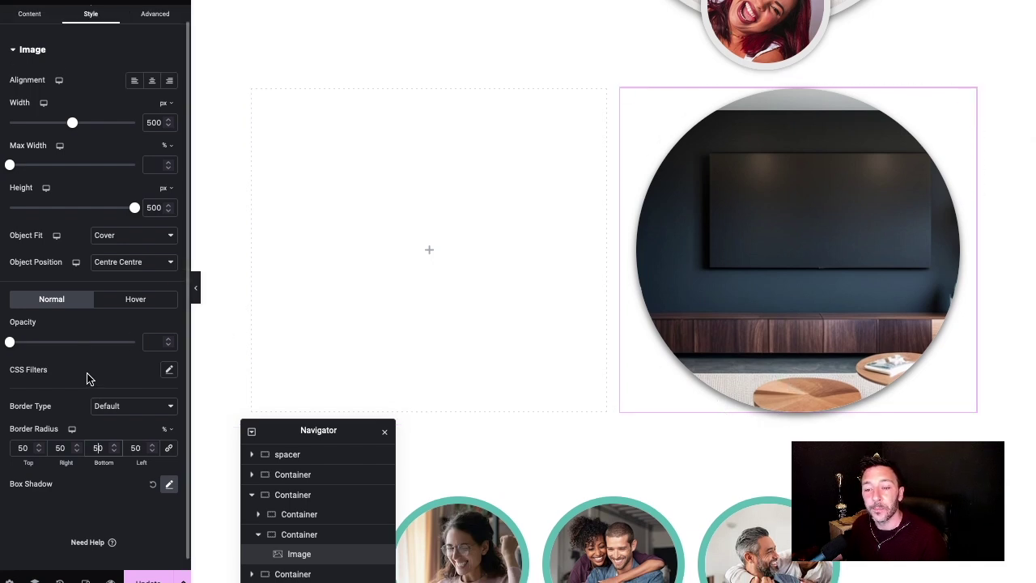
# Step: Give the photo a solid 12 px light-grey border
pyautogui.click(134, 405)
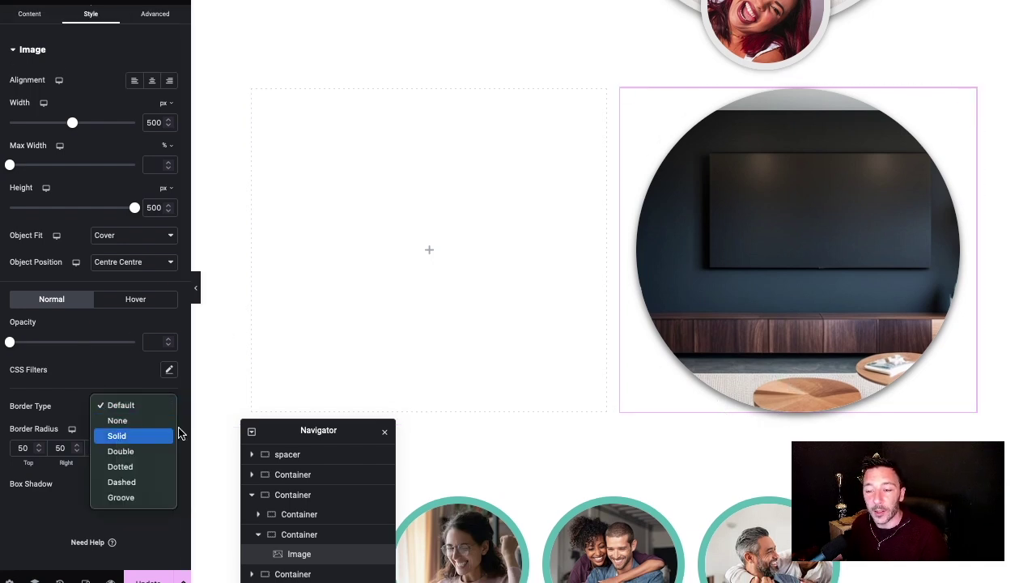
pyautogui.click(154, 432)
pyautogui.scroll(-2, 113, 355)
pyautogui.scroll(-2, 117, 356)
pyautogui.moveTo(149, 357); pyautogui.dragTo(149, 357)
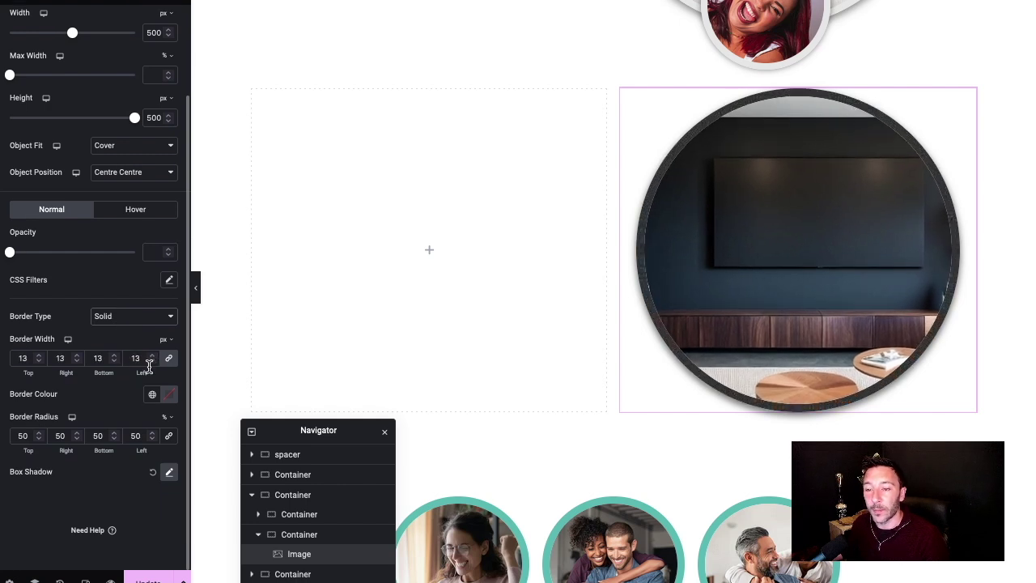
pyautogui.click(151, 362)
pyautogui.click(169, 396)
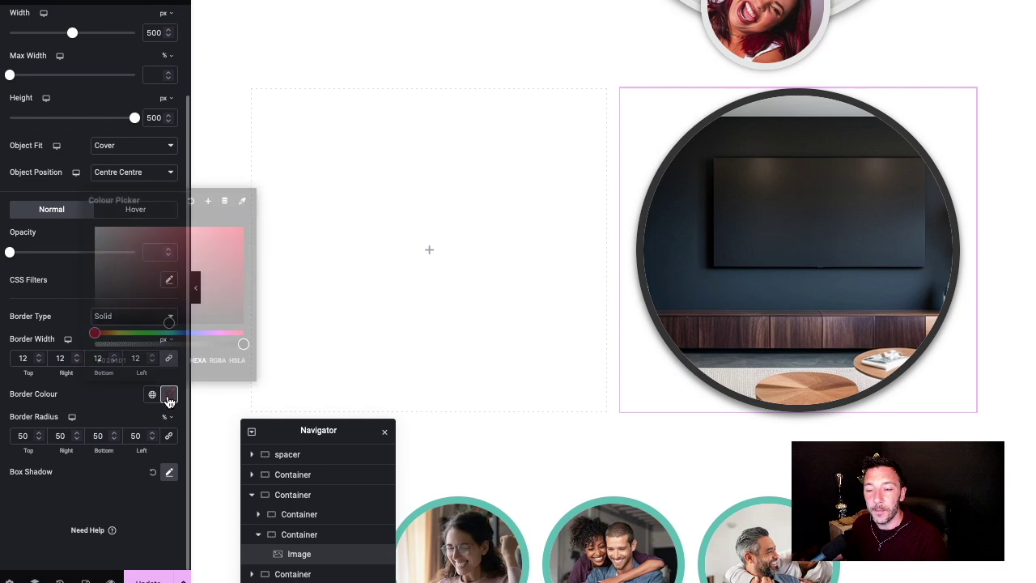
pyautogui.click(115, 274)
pyautogui.moveTo(97, 270); pyautogui.dragTo(82, 256)
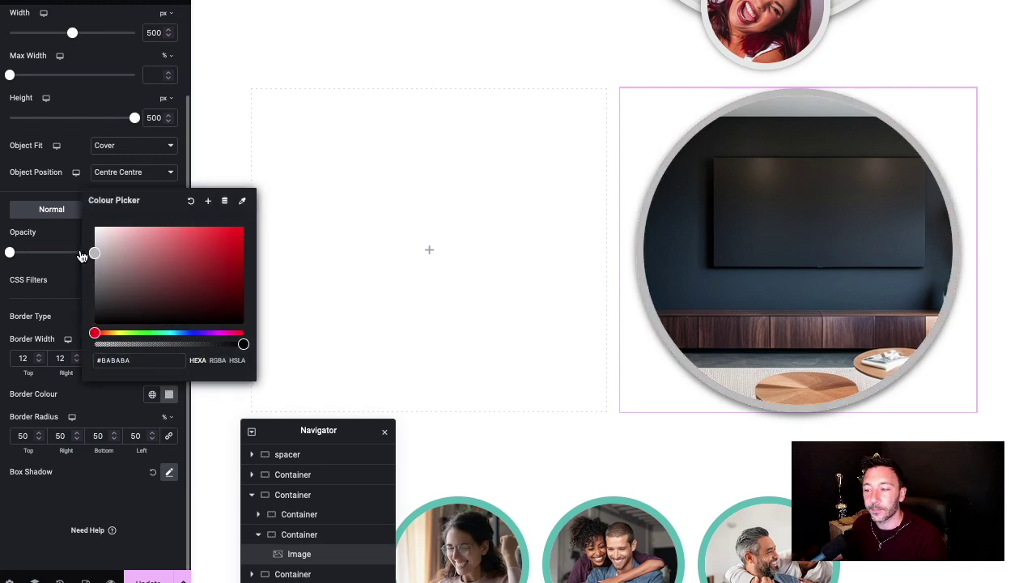
pyautogui.click(111, 408)
# Step: Try Double, Dotted and Dashed border styles, then return to Solid
pyautogui.click(113, 321)
pyautogui.click(119, 329)
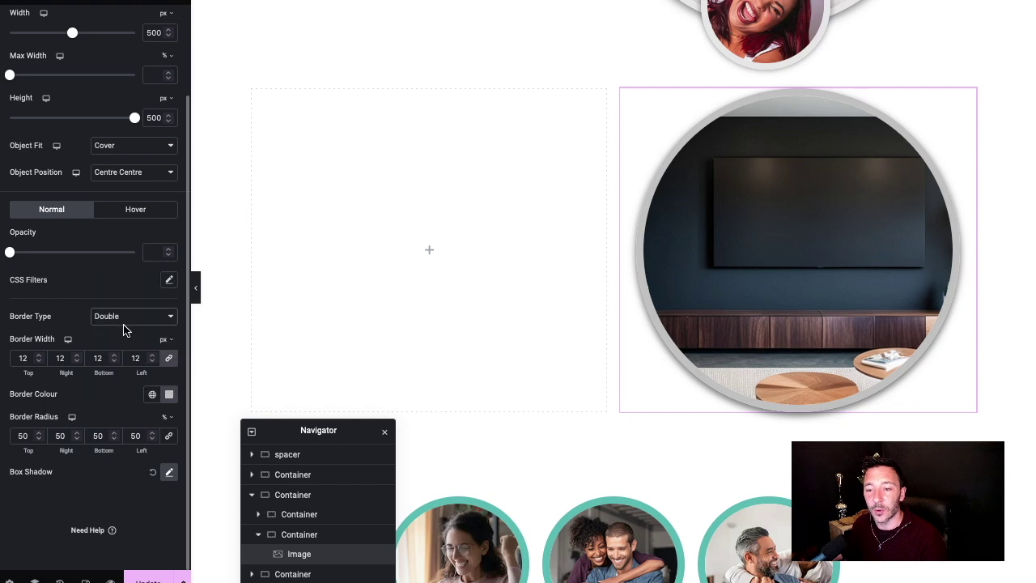
pyautogui.click(127, 319)
pyautogui.click(126, 331)
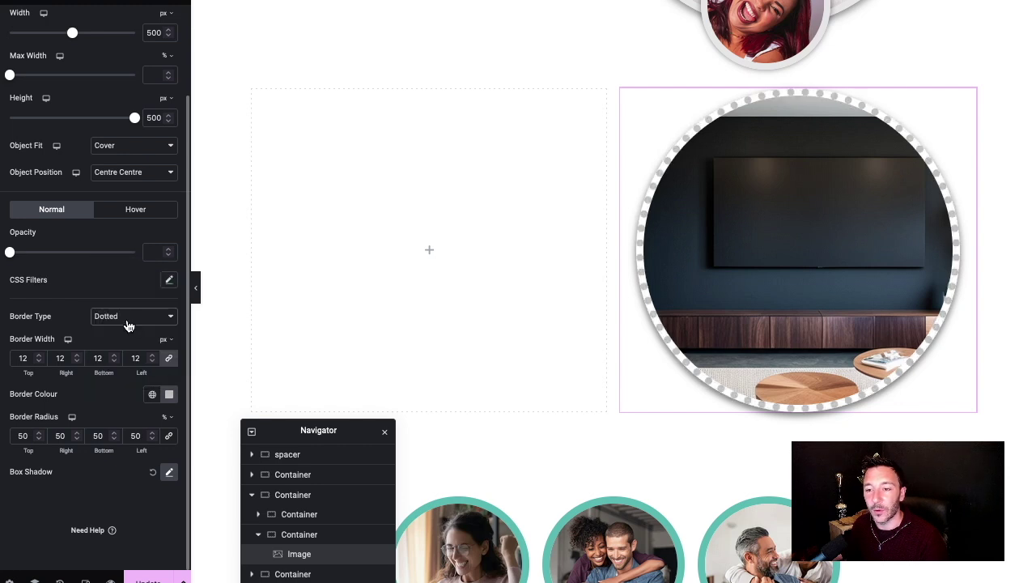
pyautogui.click(126, 320)
pyautogui.click(127, 330)
pyautogui.click(129, 321)
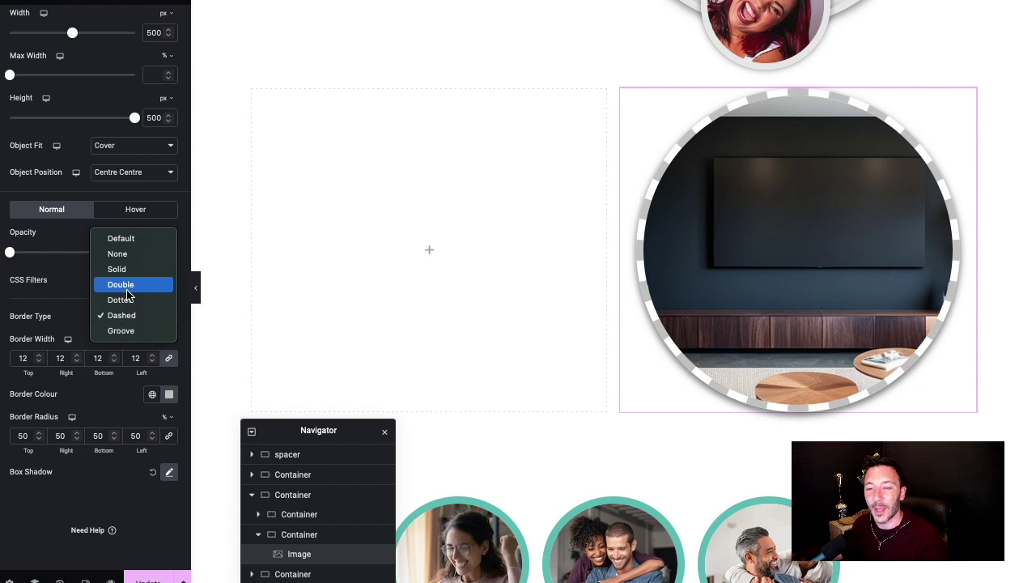
pyautogui.click(133, 271)
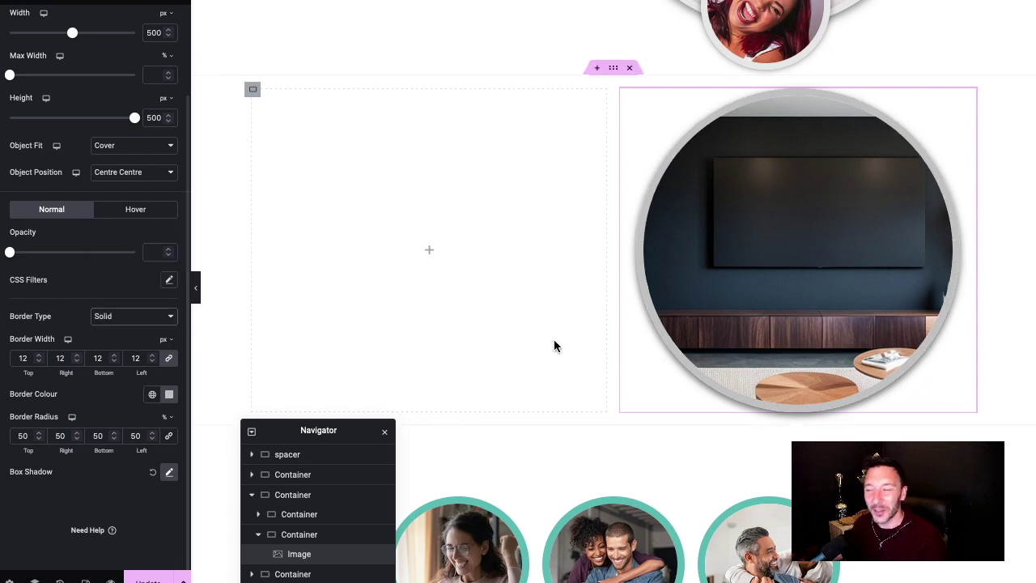
pyautogui.click(587, 316)
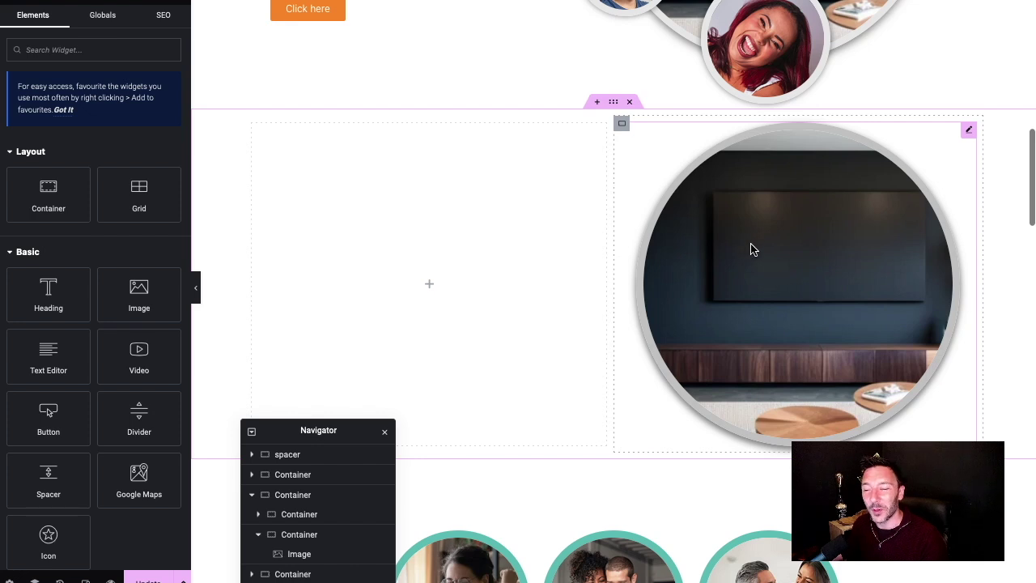
# Step: Try the Pop, Pulse and Grow hover animations on the photo
pyautogui.click(967, 132)
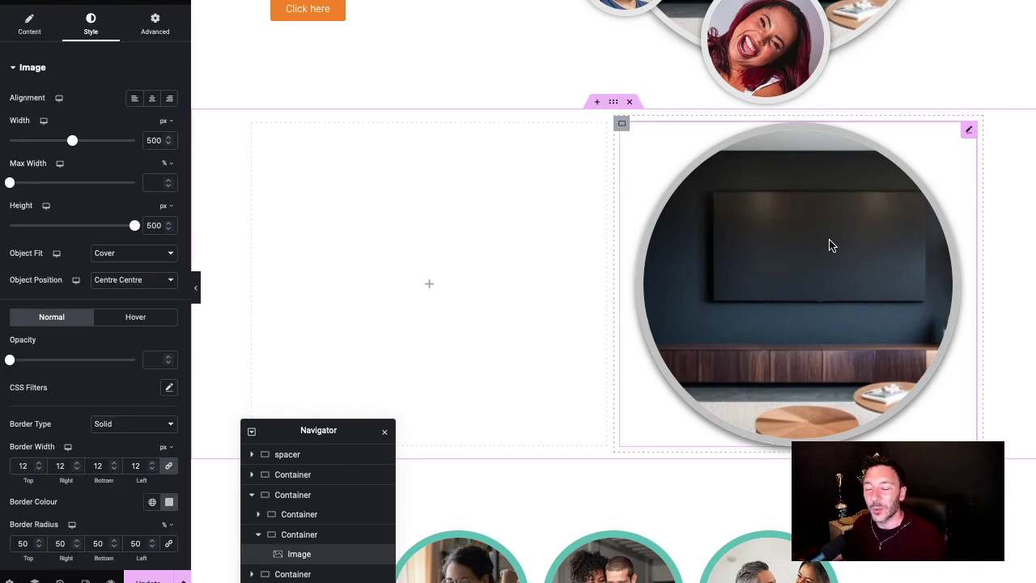
pyautogui.scroll(-3, 86, 100)
pyautogui.click(135, 210)
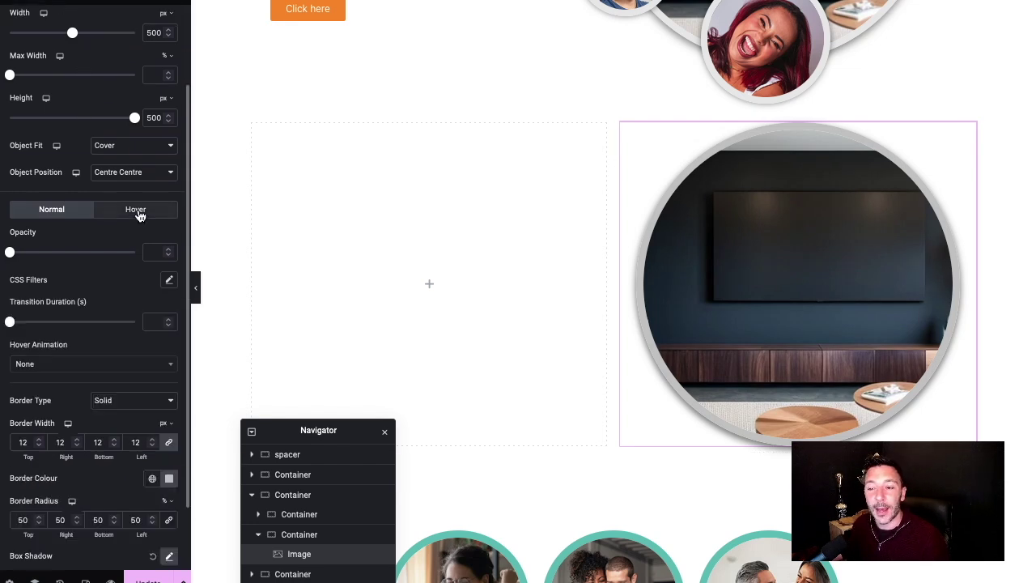
pyautogui.scroll(-1, 135, 220)
pyautogui.scroll(-1, 61, 301)
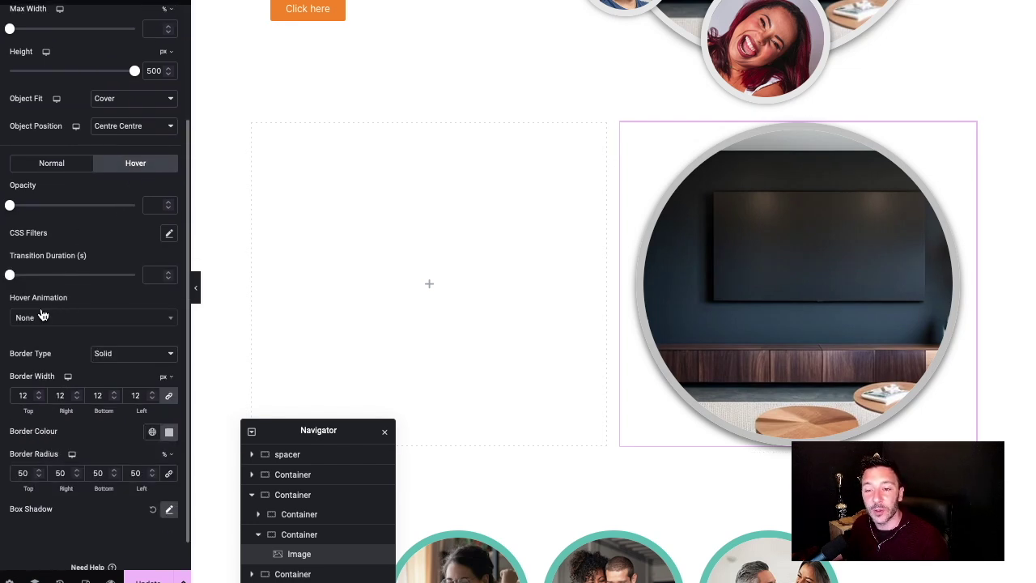
pyautogui.click(79, 318)
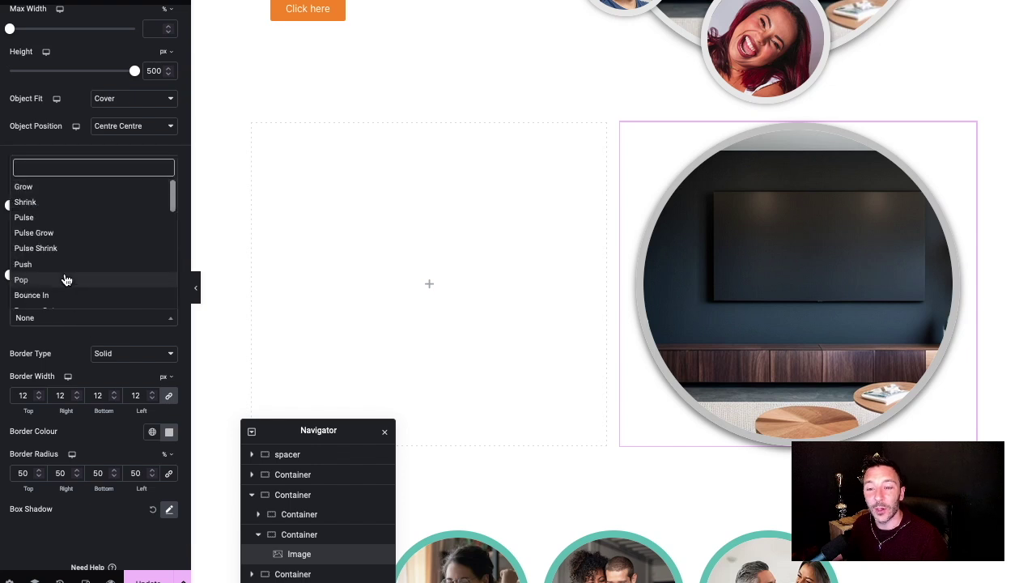
pyautogui.click(67, 277)
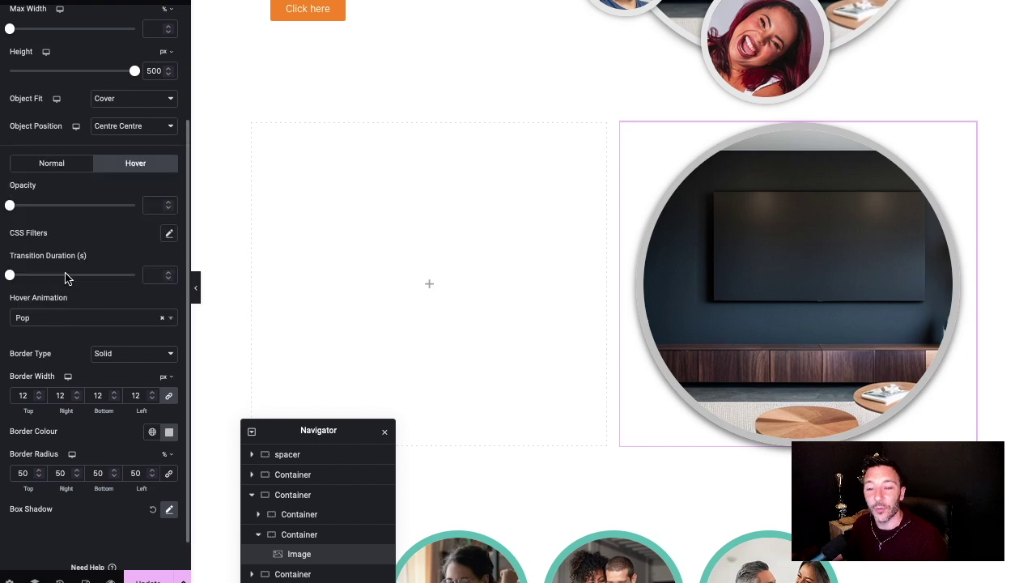
pyautogui.click(66, 317)
pyautogui.click(56, 221)
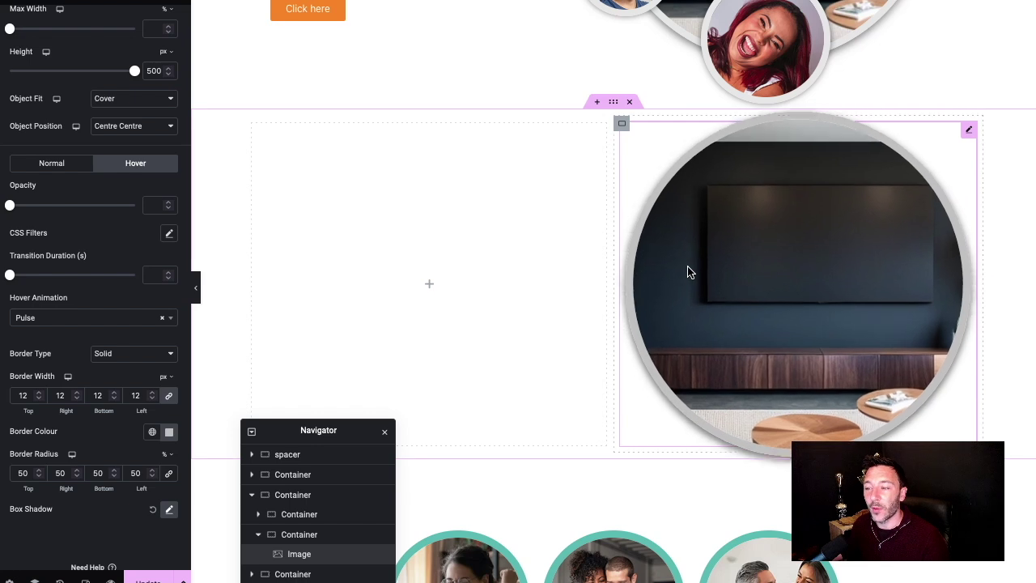
pyautogui.click(58, 318)
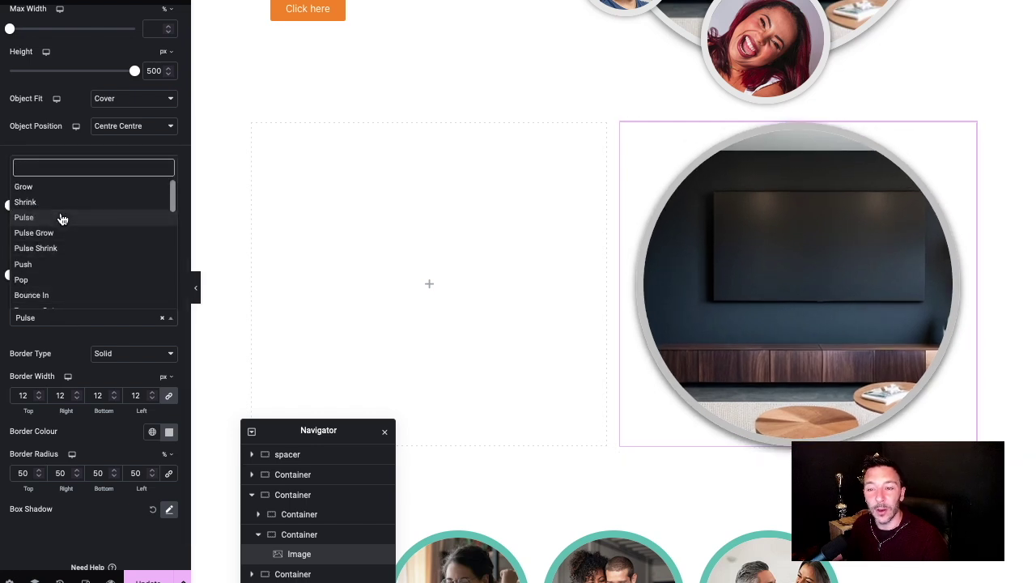
pyautogui.click(59, 187)
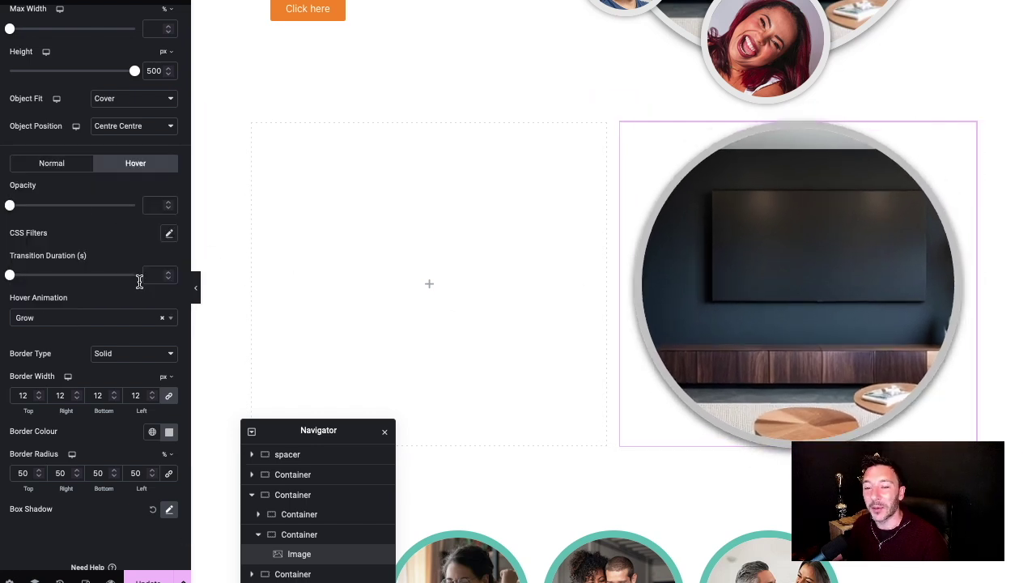
# Step: Set the photo's hover animation to Rotate and return to the widget list
pyautogui.click(49, 317)
pyautogui.scroll(-3, 73, 267)
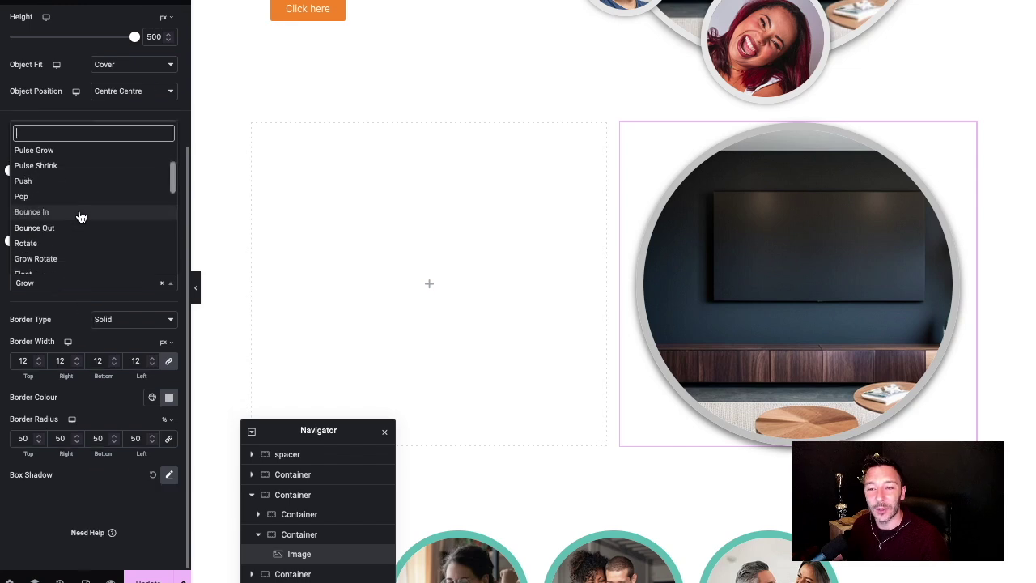
pyautogui.scroll(-1, 81, 216)
pyautogui.click(81, 227)
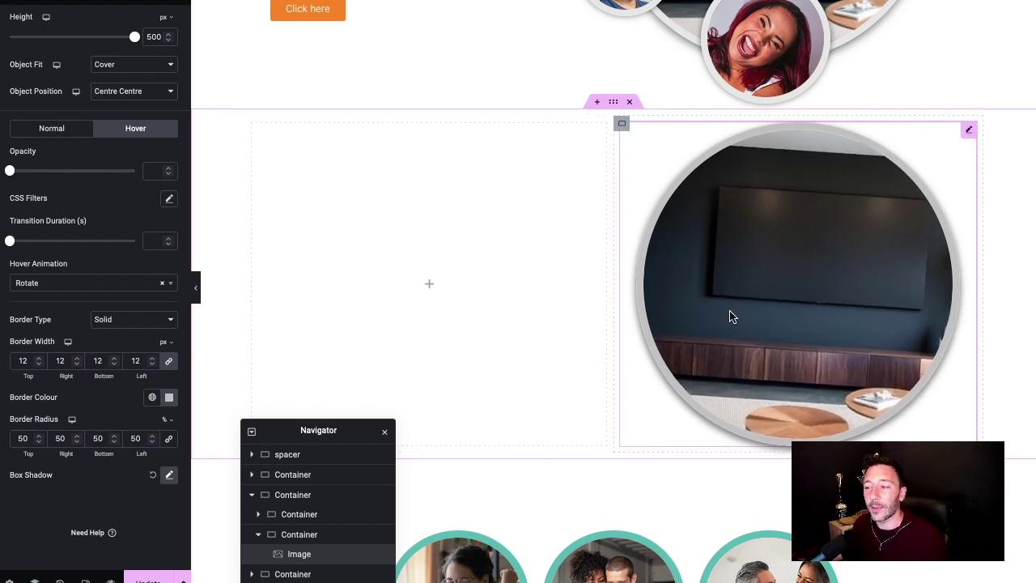
pyautogui.scroll(1, 730, 316)
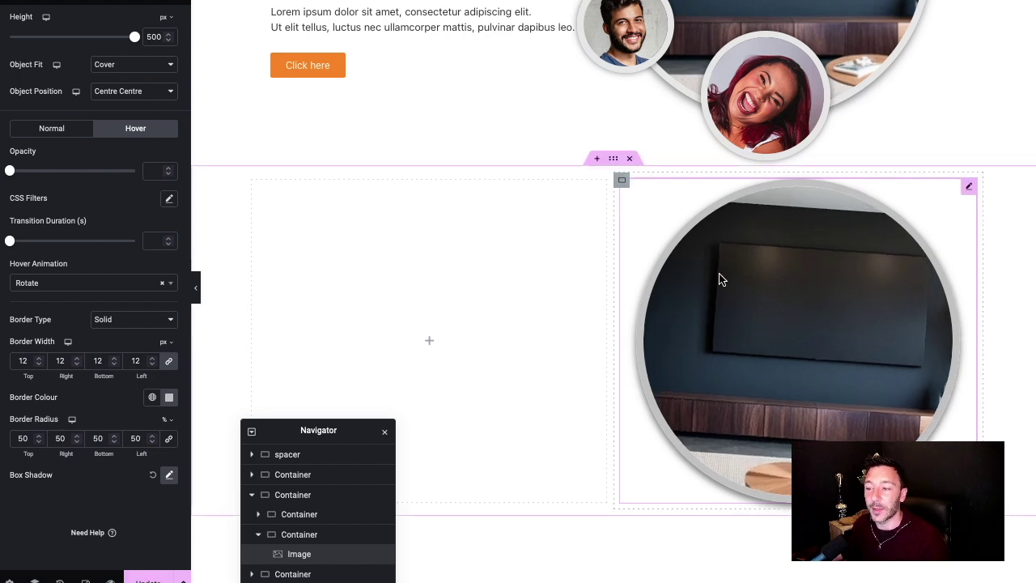
pyautogui.scroll(-1, 728, 267)
pyautogui.scroll(1, 728, 267)
pyautogui.scroll(2, 729, 267)
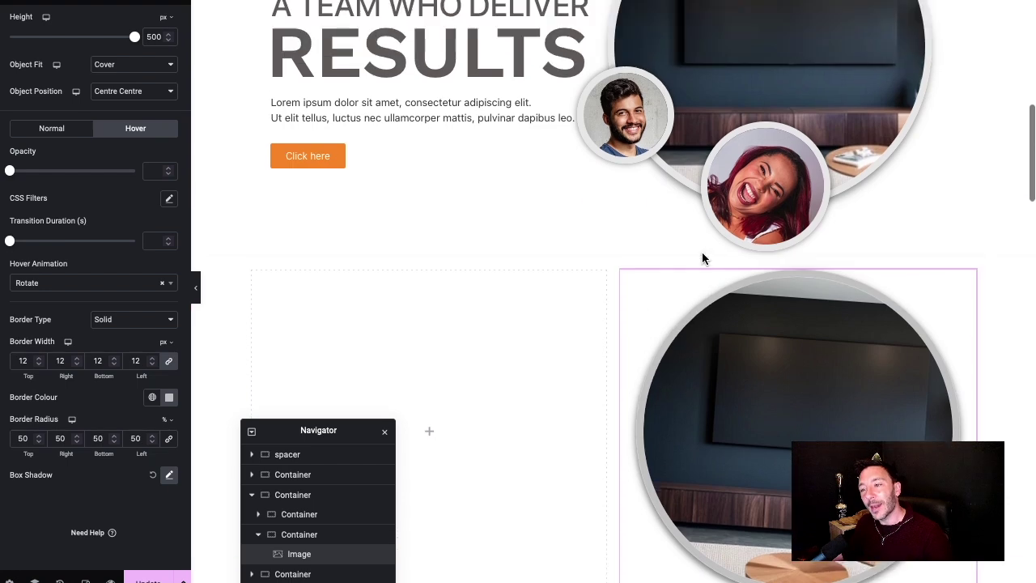
pyautogui.scroll(2, 690, 224)
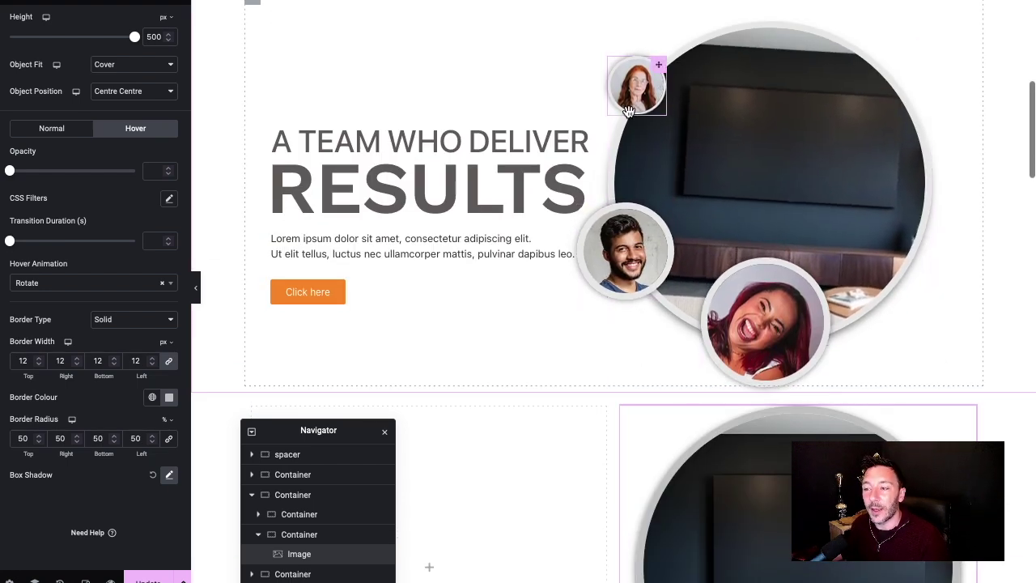
pyautogui.scroll(-2, 670, 391)
pyautogui.scroll(-2, 670, 391)
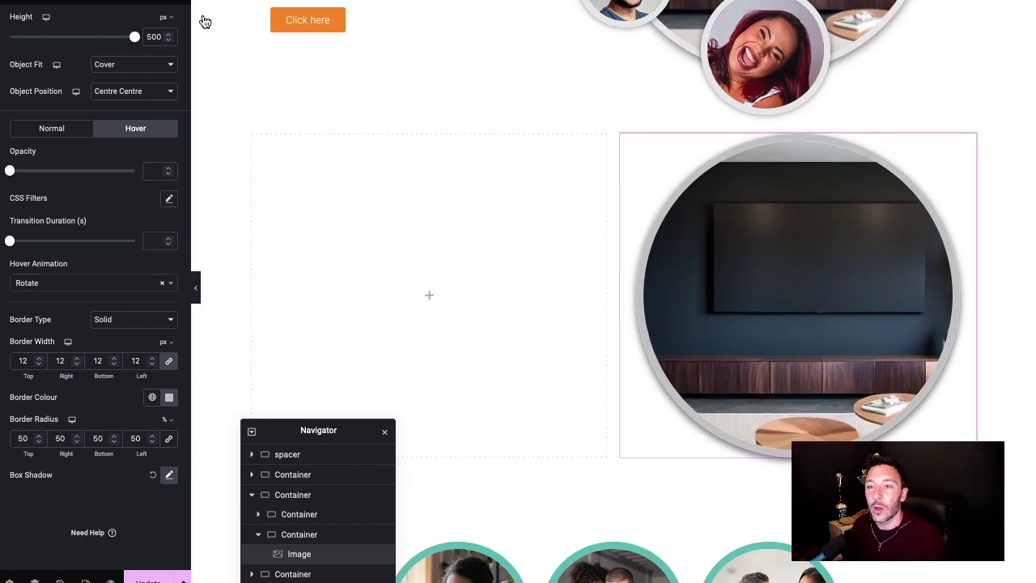
pyautogui.press('Delete')
pyautogui.moveTo(137, 279); pyautogui.dragTo(195, 296)
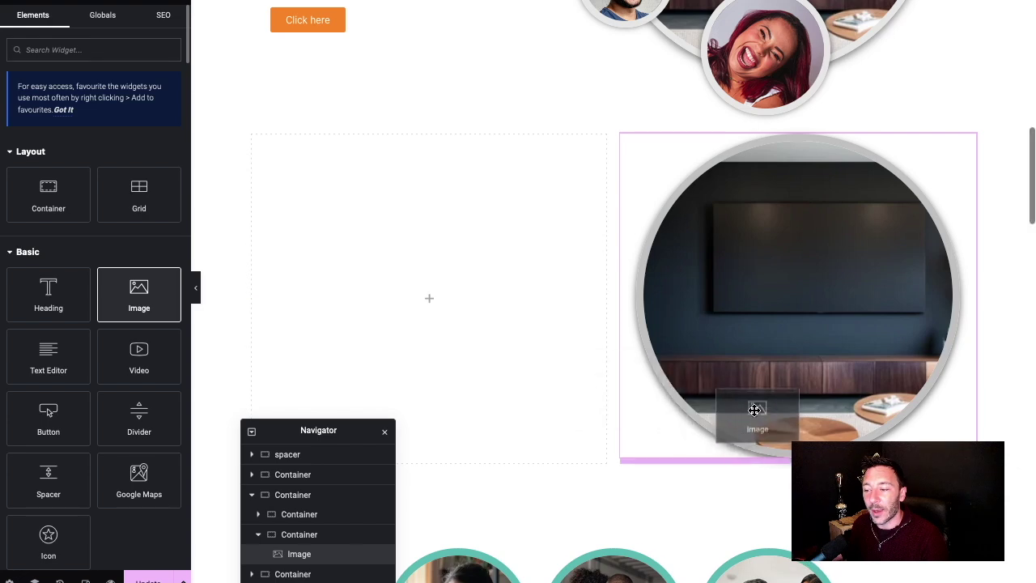
# Step: Add an Image widget below the circular photo showing the Team Profile Face 5 portrait
pyautogui.moveTo(754, 410); pyautogui.dragTo(754, 421)
pyautogui.click(85, 139)
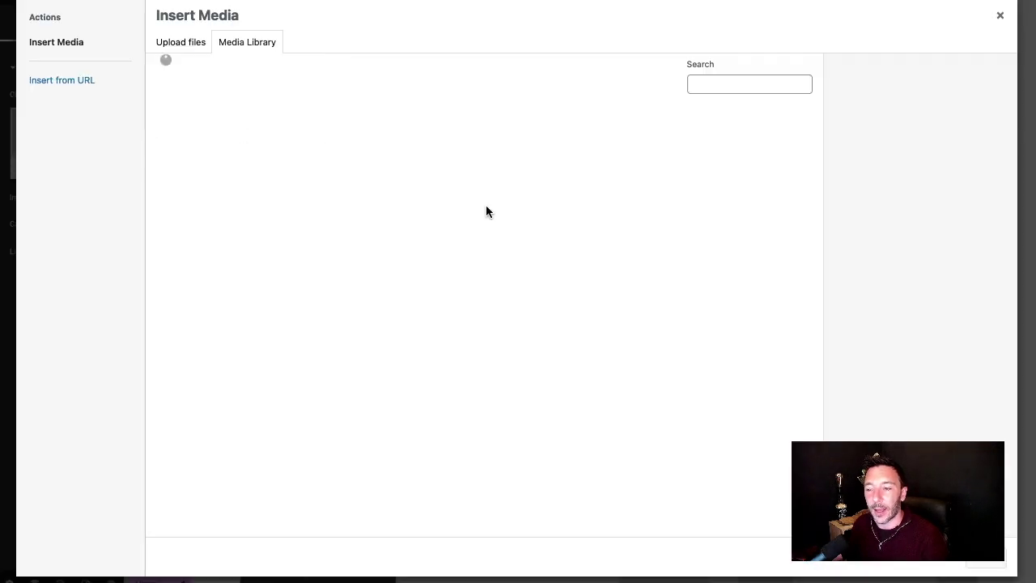
pyautogui.scroll(-3, 534, 259)
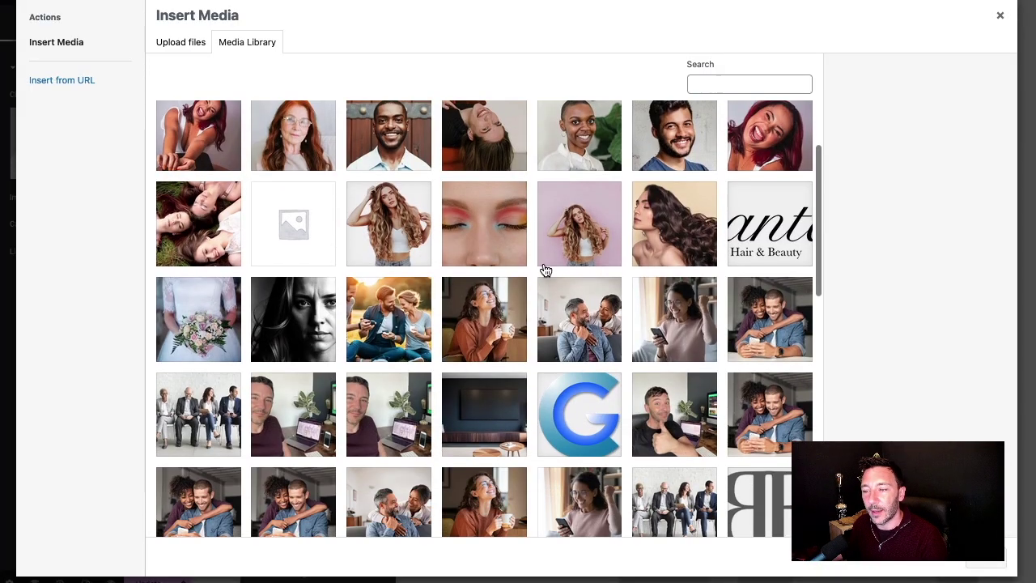
pyautogui.scroll(2, 485, 215)
pyautogui.click(420, 200)
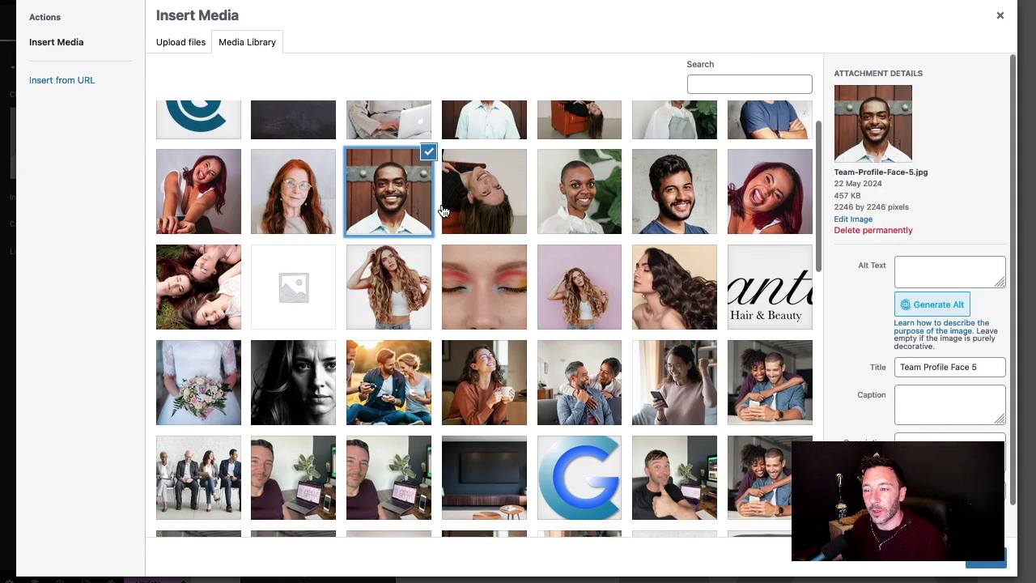
pyautogui.click(1003, 555)
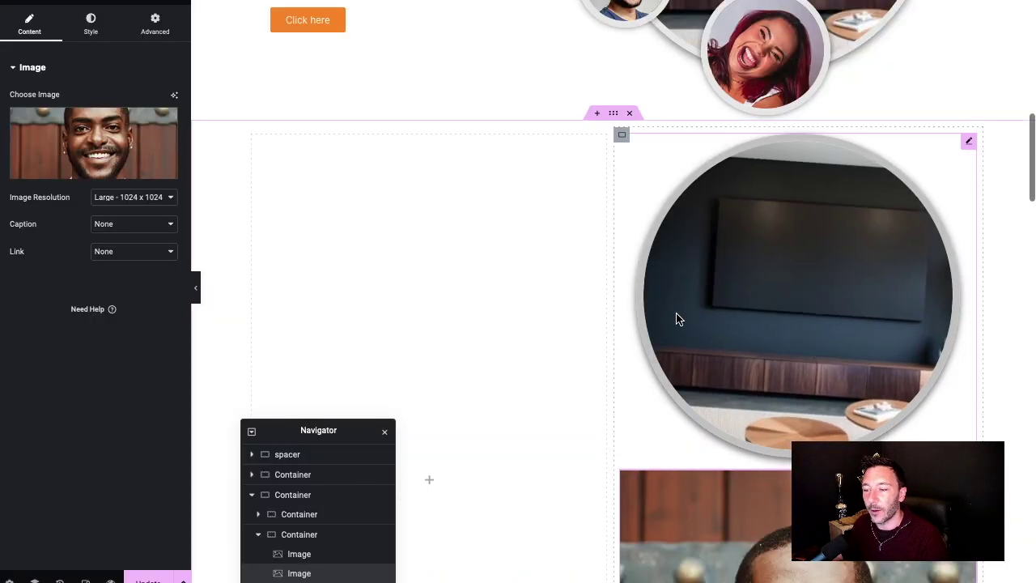
pyautogui.click(104, 36)
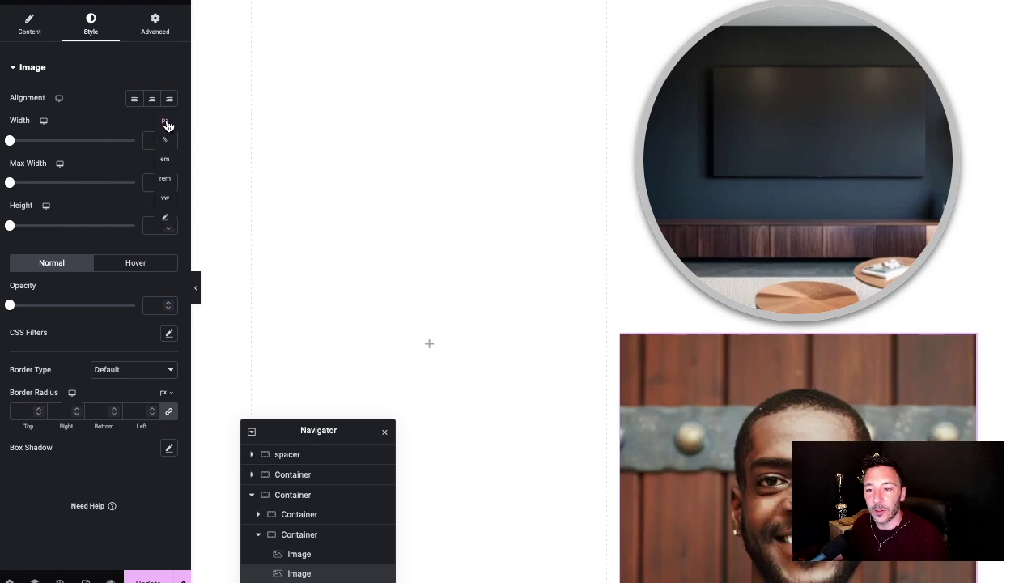
# Step: Size the portrait to 120 × 120 px and set its border radius to 50%
pyautogui.click(166, 122)
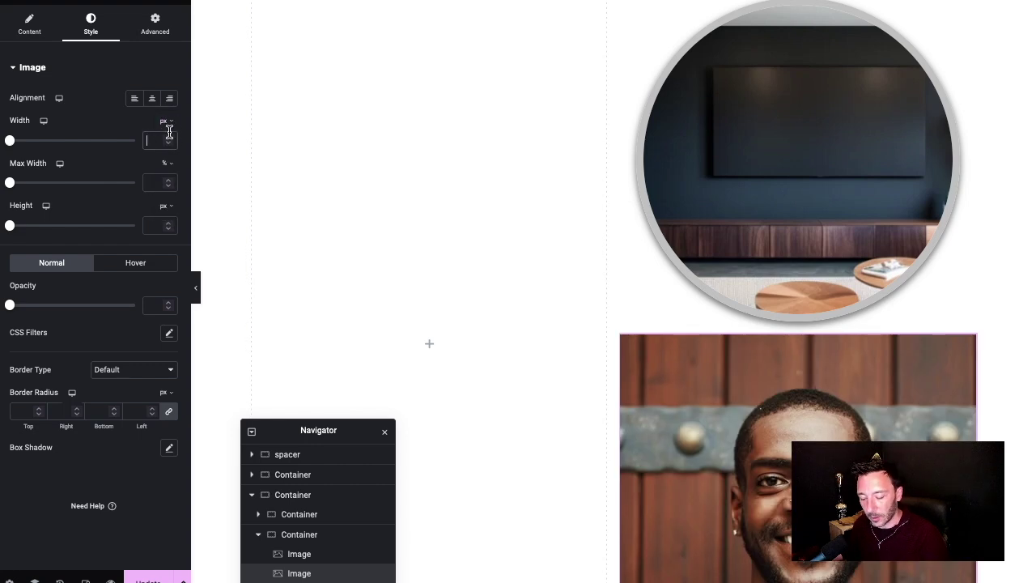
pyautogui.write('120')
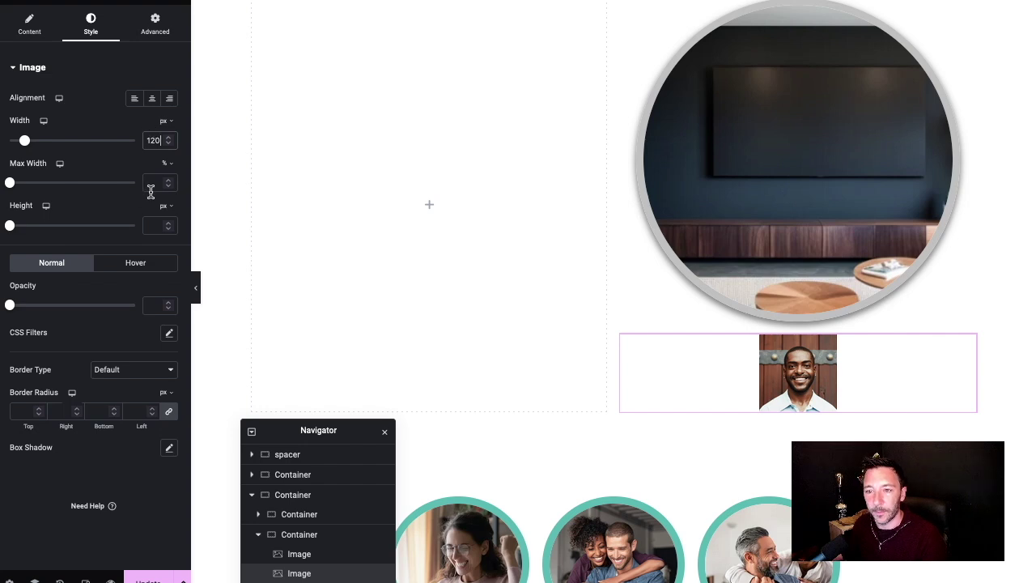
pyautogui.write('120')
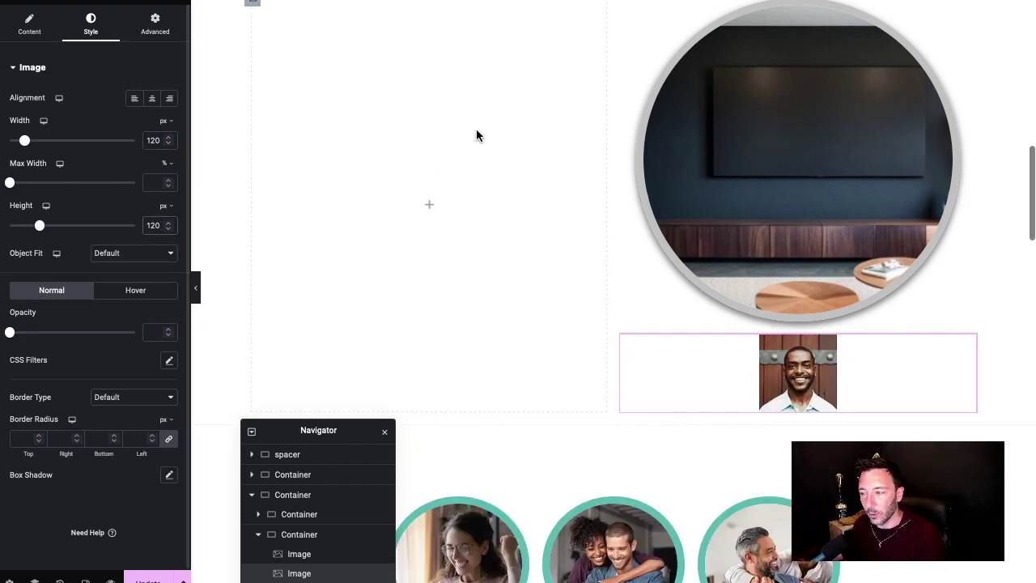
pyautogui.click(165, 421)
pyautogui.click(139, 439)
pyautogui.write('50')
# Step: Give the portrait a soft box shadow and a 6 px solid border
pyautogui.click(169, 474)
pyautogui.scroll(-1, 133, 503)
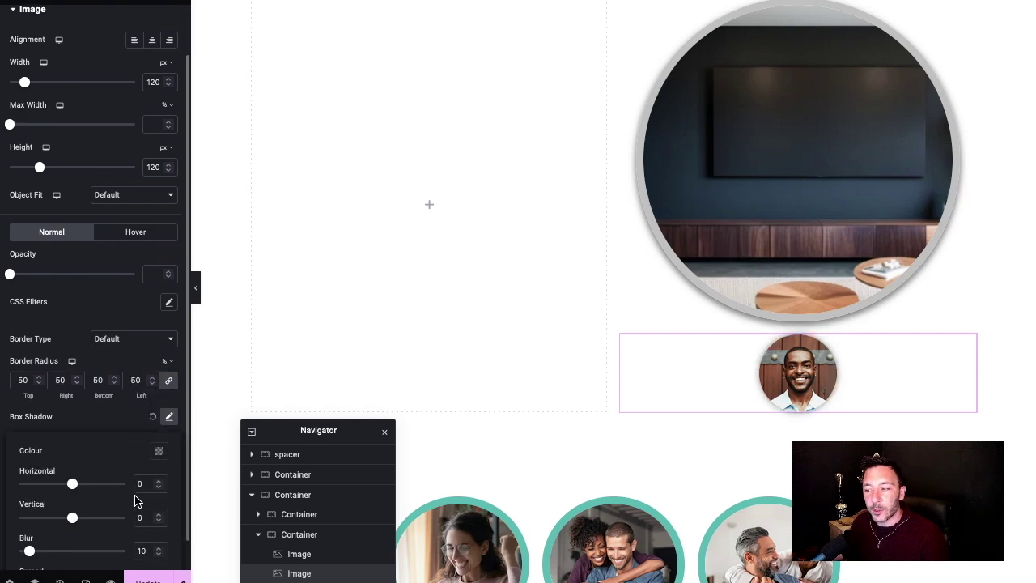
pyautogui.scroll(-1, 113, 508)
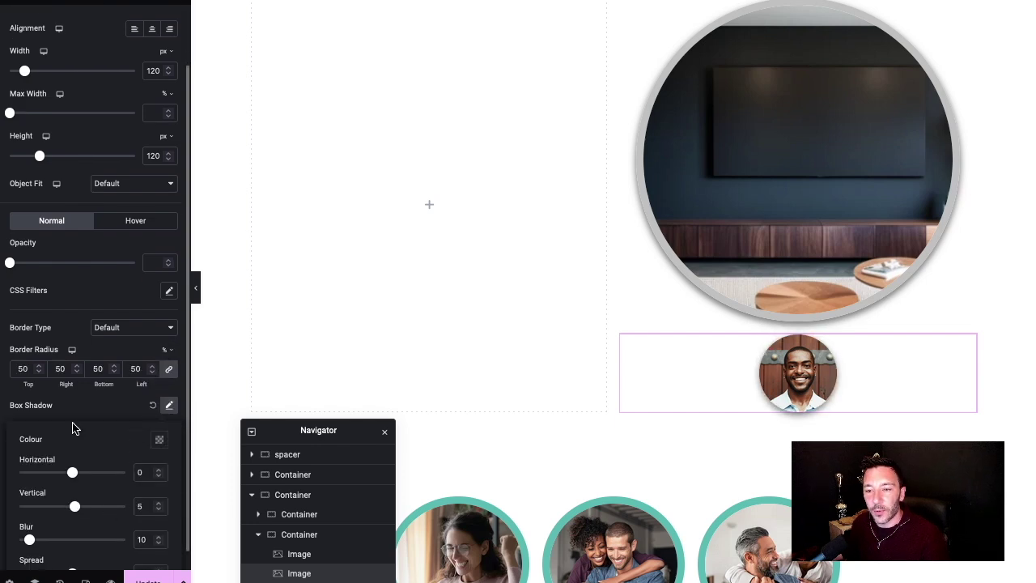
pyautogui.click(111, 336)
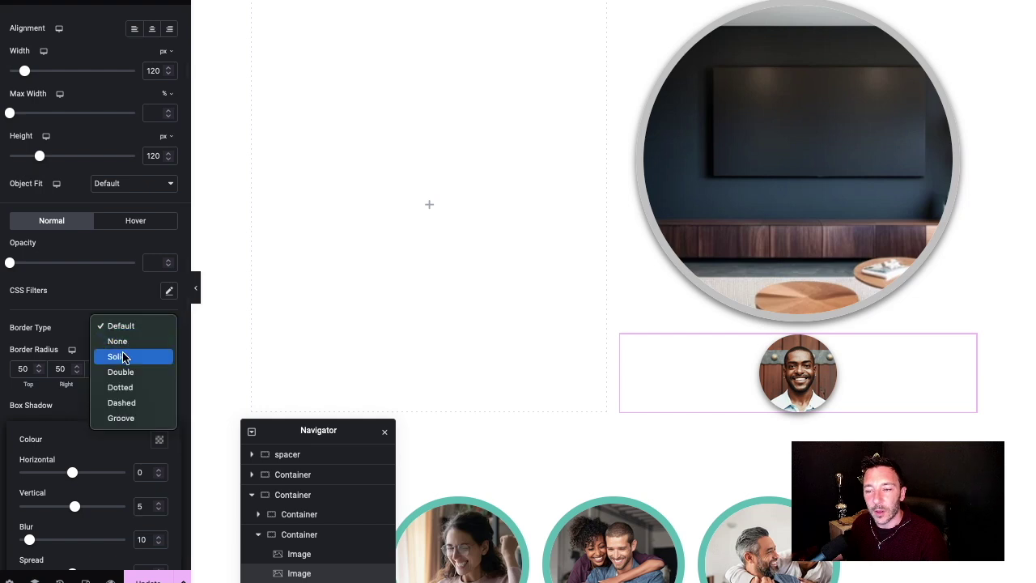
pyautogui.click(120, 356)
pyautogui.click(169, 404)
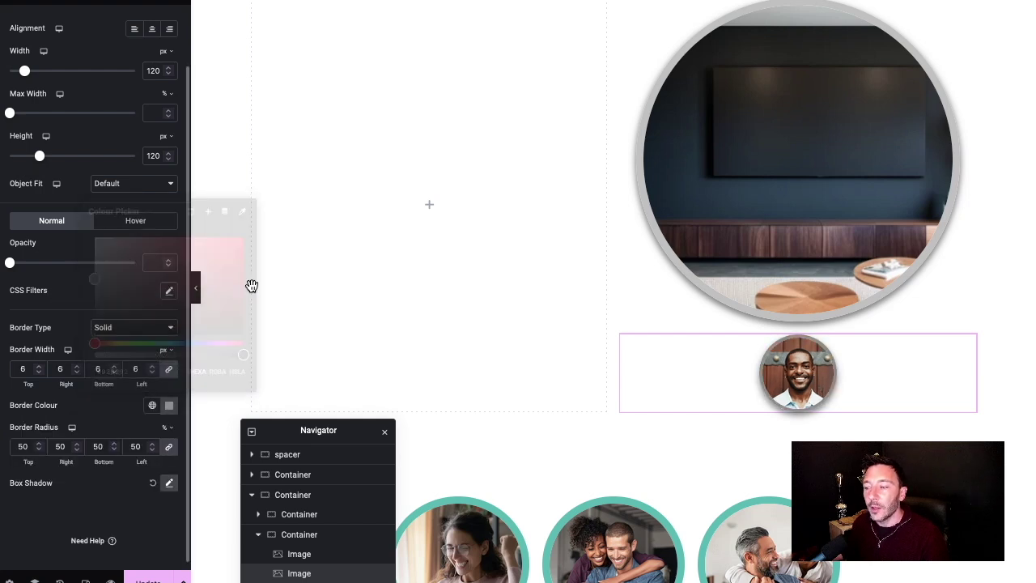
pyautogui.scroll(3, 784, 372)
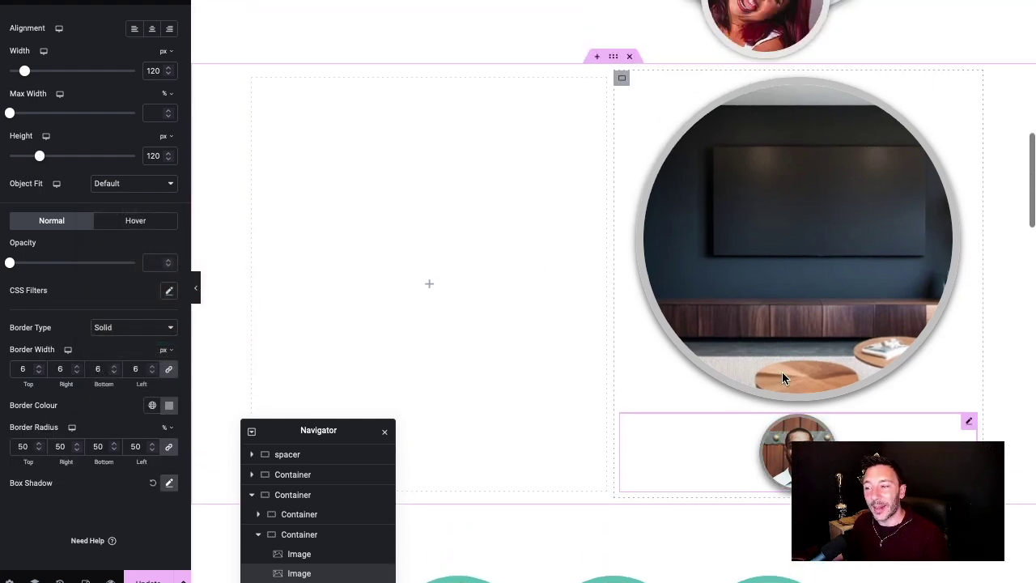
pyautogui.scroll(2, 720, 204)
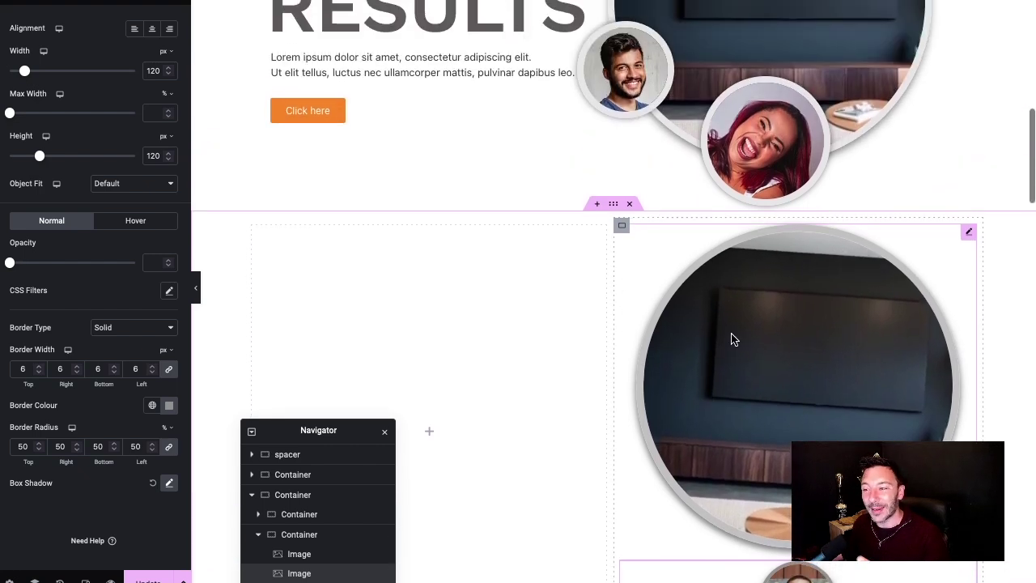
pyautogui.scroll(1, 731, 349)
pyautogui.scroll(1, 761, 348)
pyautogui.scroll(-5, 842, 426)
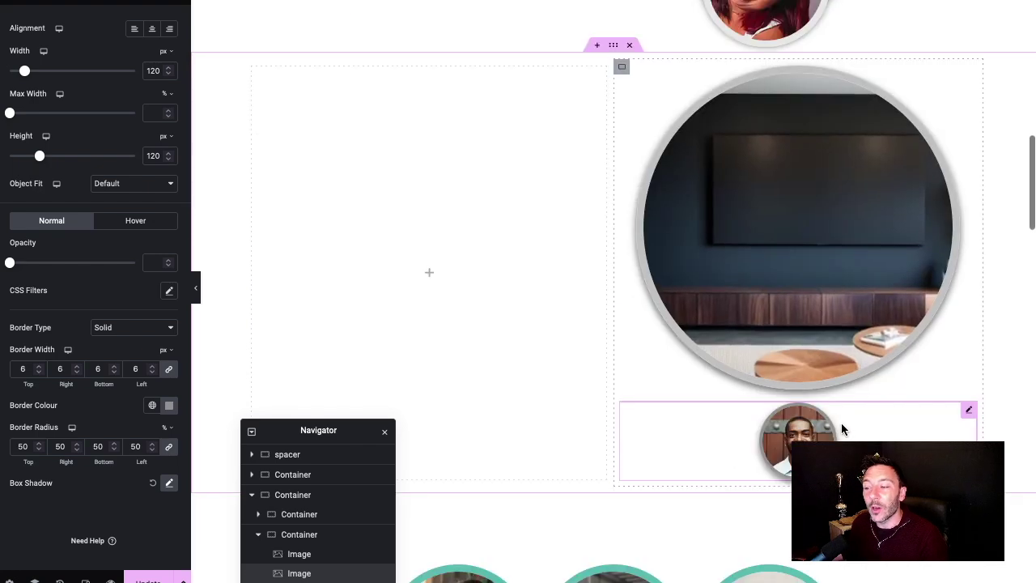
pyautogui.scroll(2, 126, 136)
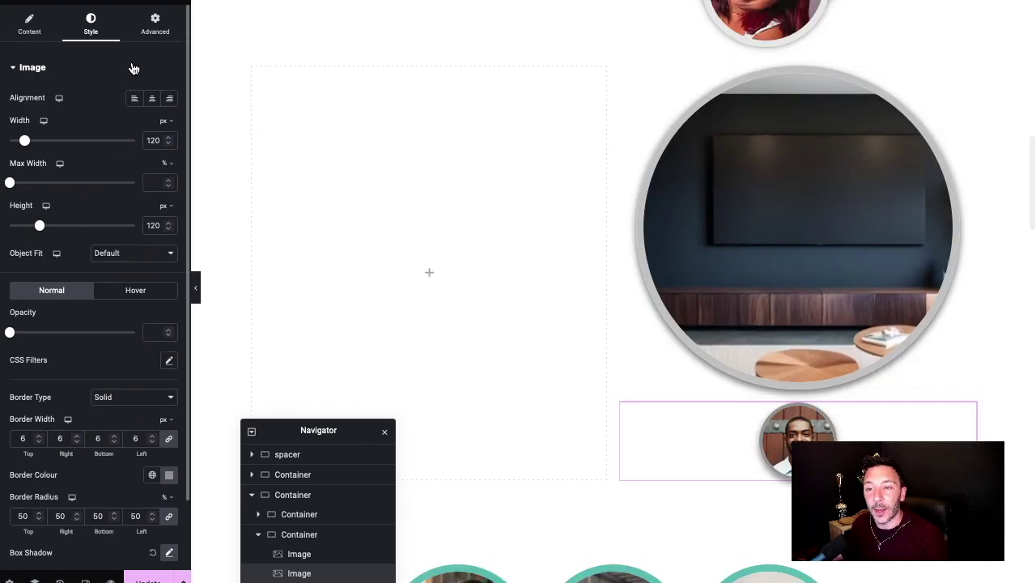
# Step: Unlink the portrait's margins and try Top -220 and Left -19 in Advanced settings
pyautogui.click(154, 24)
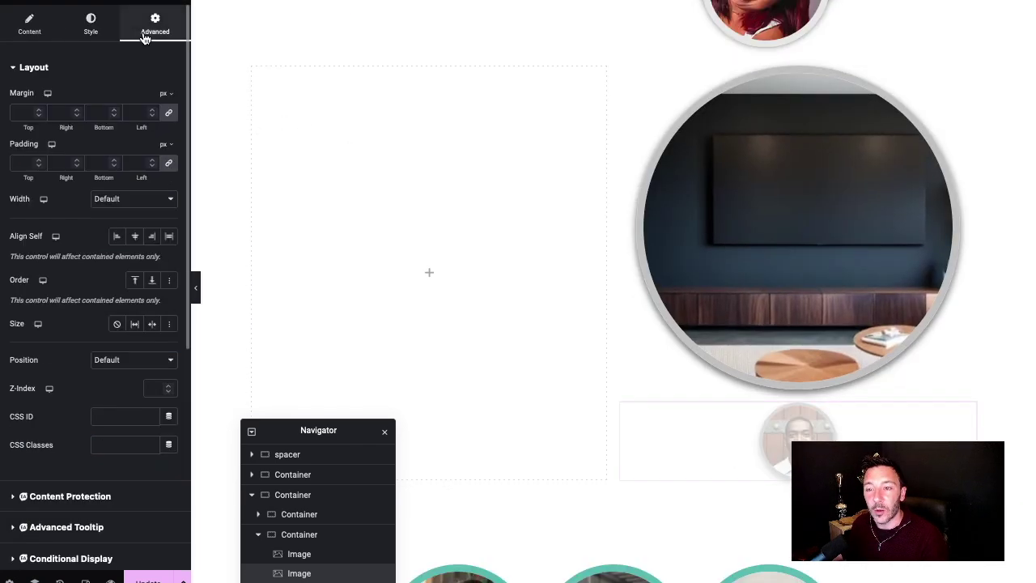
pyautogui.click(169, 116)
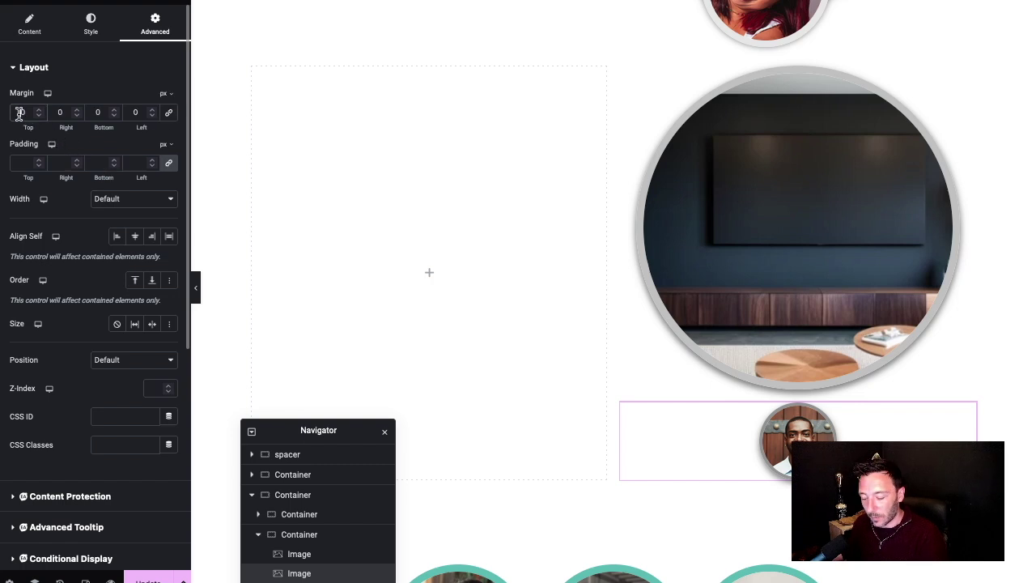
pyautogui.write('-220')
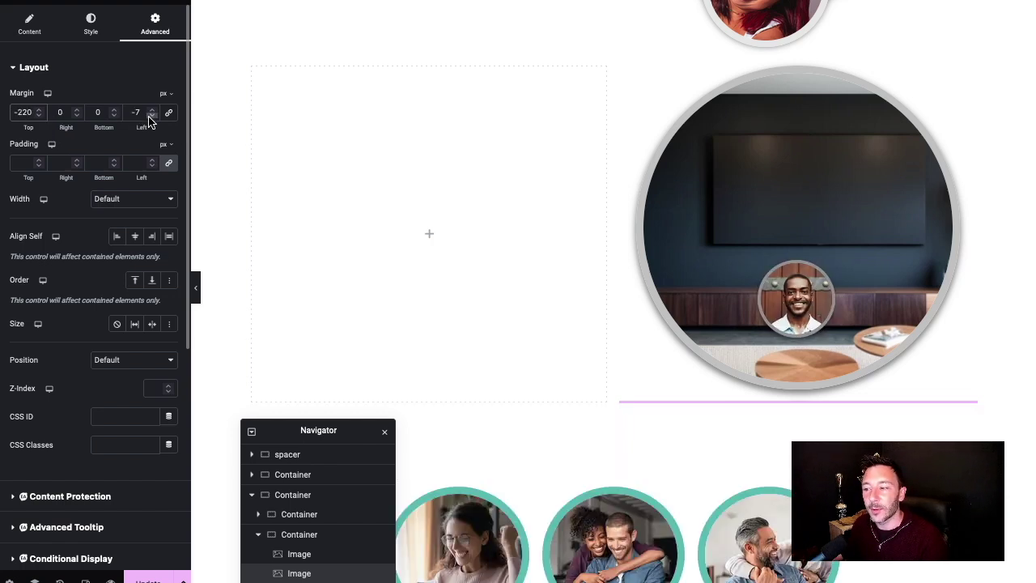
pyautogui.write('9')
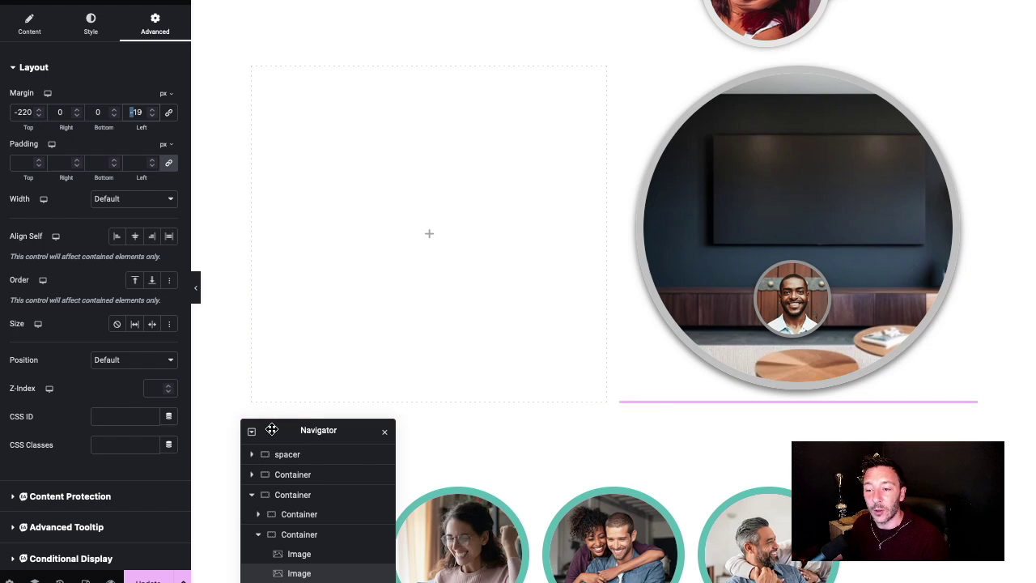
# Step: Reset the portrait's margins back to 0 on every side
pyautogui.moveTo(271, 428); pyautogui.dragTo(263, 250)
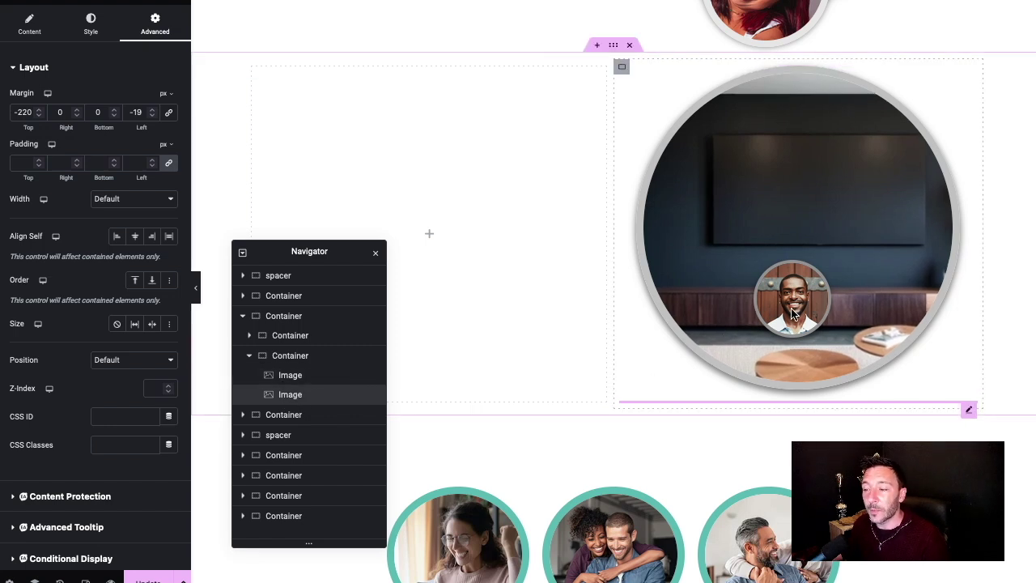
pyautogui.doubleClick(22, 113)
pyautogui.write('20')
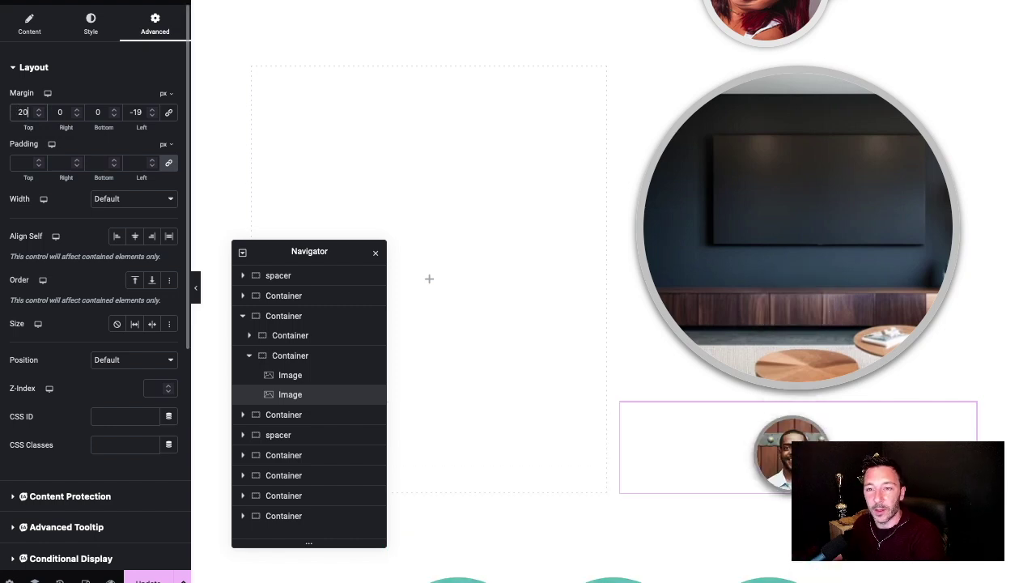
pyautogui.press('BackSpace')
pyautogui.press('BackSpace')
pyautogui.moveTo(267, 252); pyautogui.dragTo(303, 438)
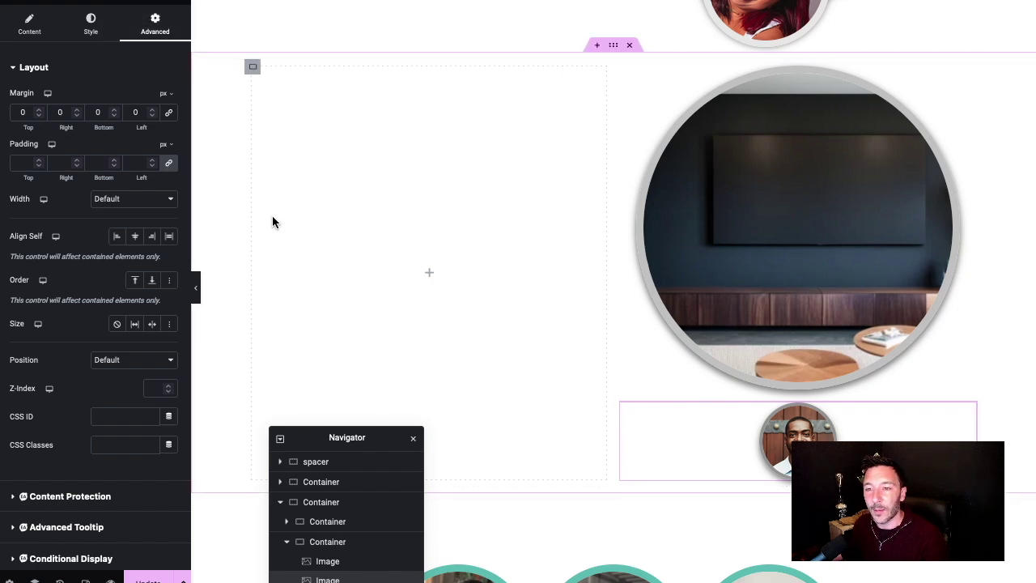
pyautogui.scroll(-1, 101, 340)
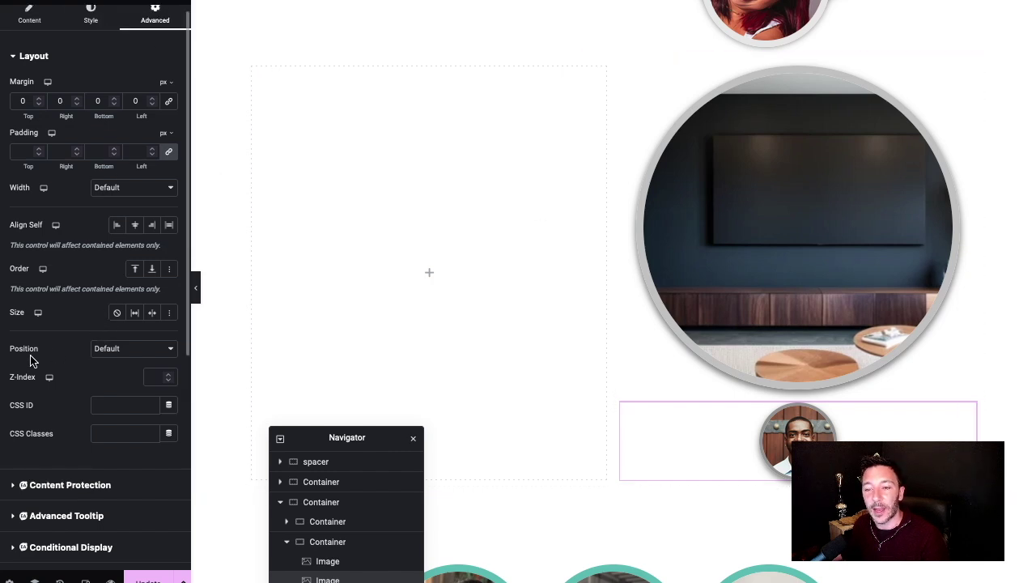
pyautogui.click(123, 356)
pyautogui.click(126, 364)
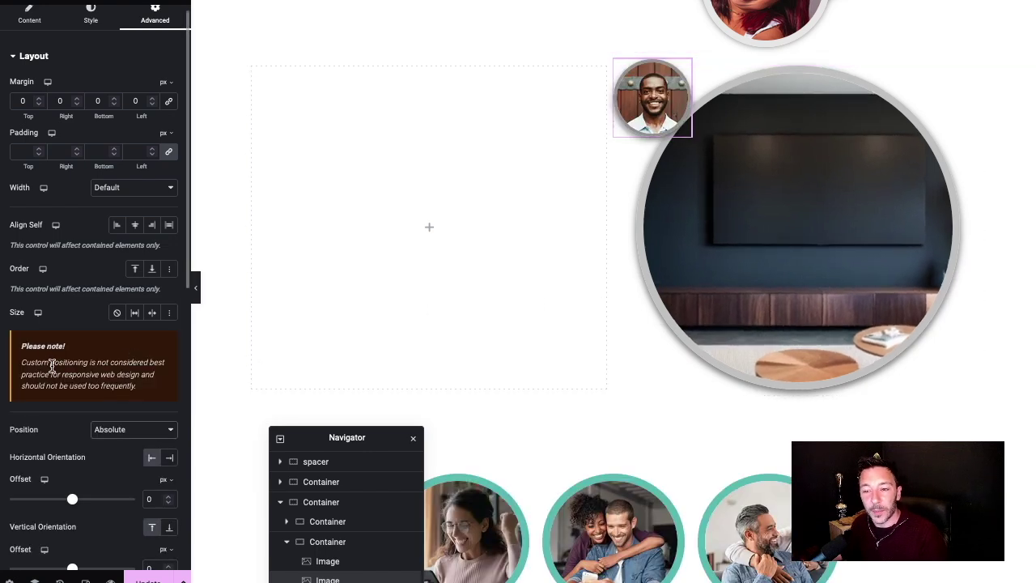
pyautogui.scroll(-3, 99, 372)
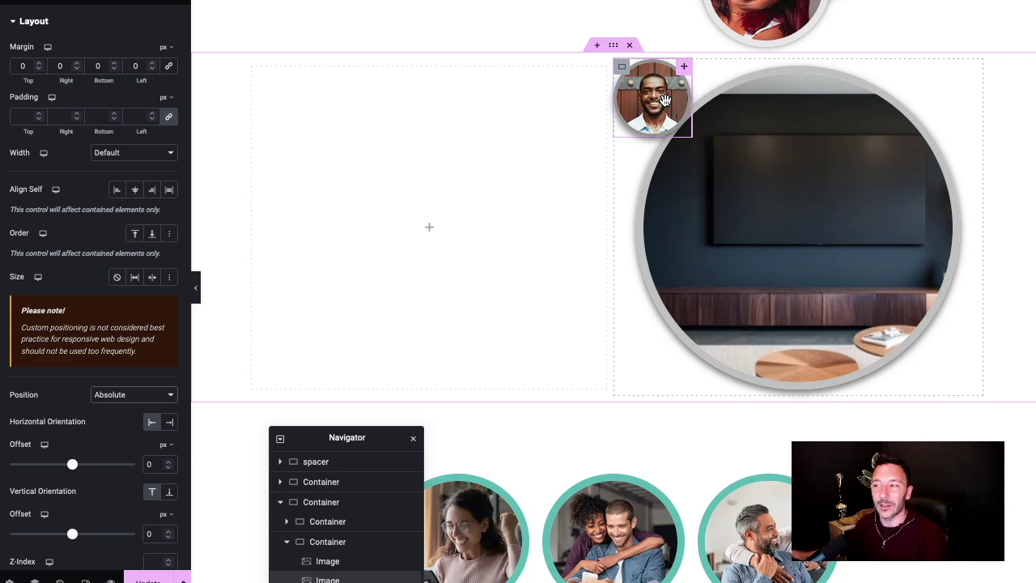
pyautogui.scroll(4, 785, 313)
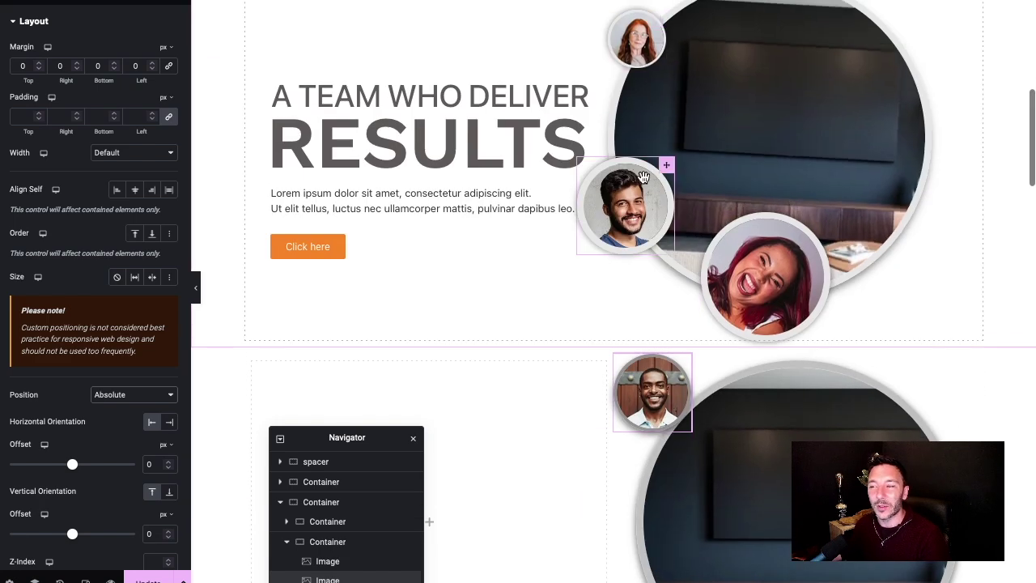
pyautogui.scroll(-1, 664, 162)
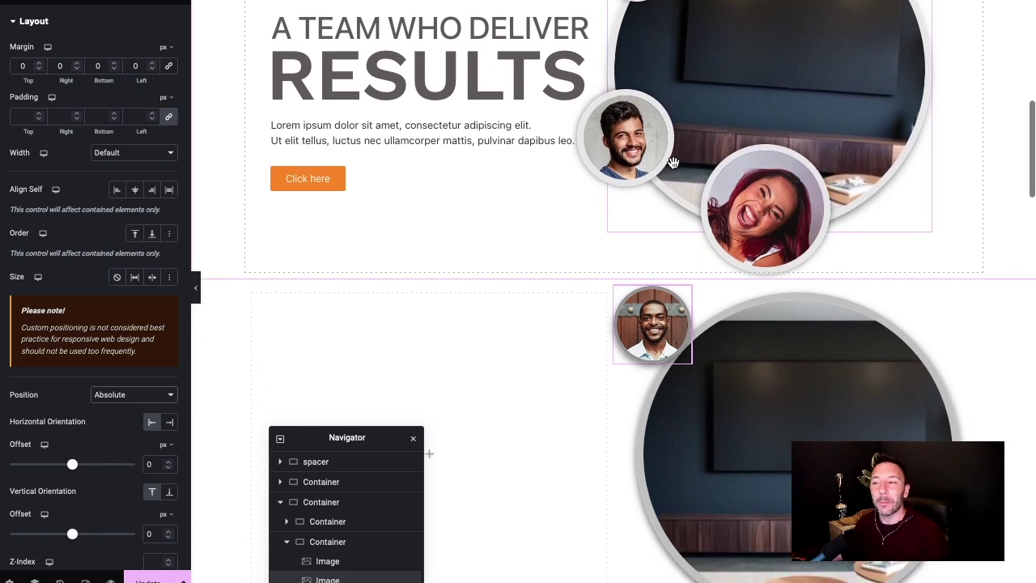
pyautogui.scroll(-1, 672, 158)
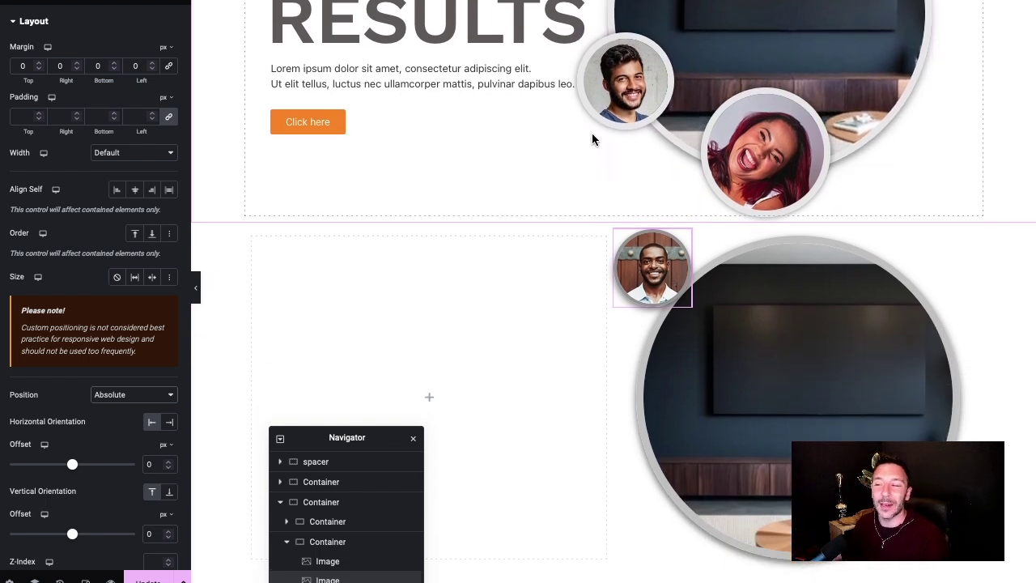
pyautogui.scroll(1, 591, 138)
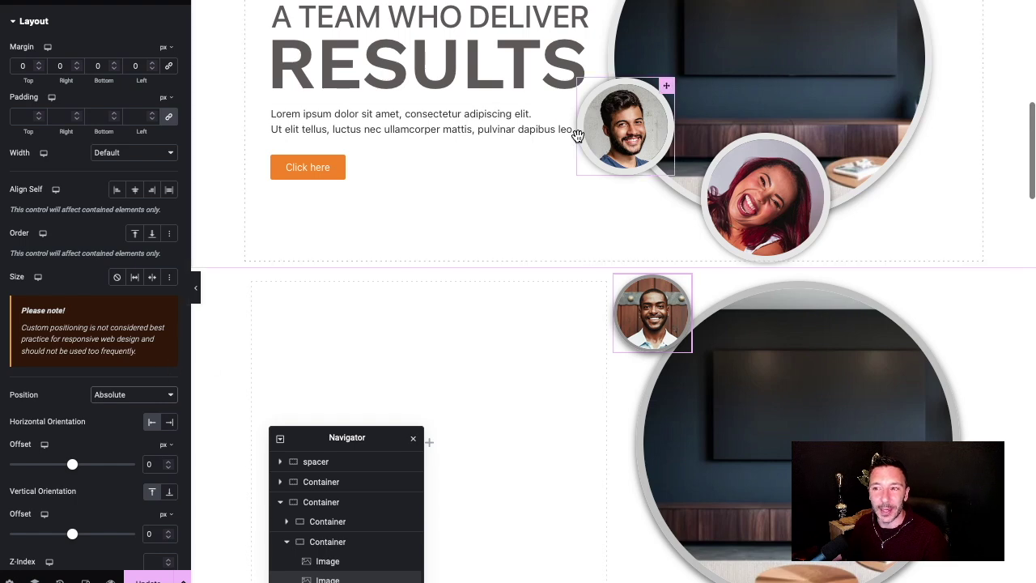
pyautogui.scroll(2, 586, 134)
pyautogui.scroll(-4, 671, 287)
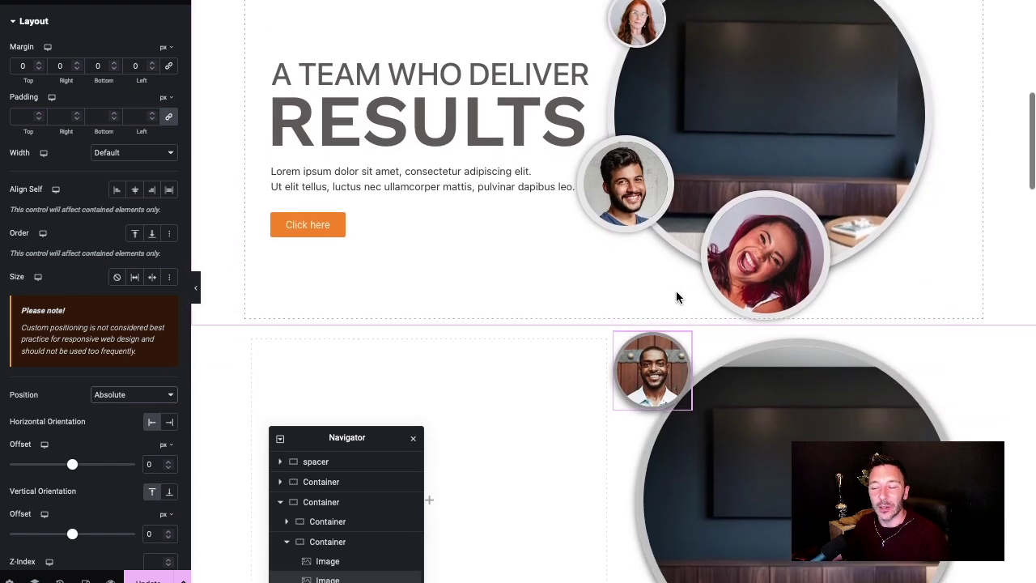
pyautogui.scroll(-1, 669, 288)
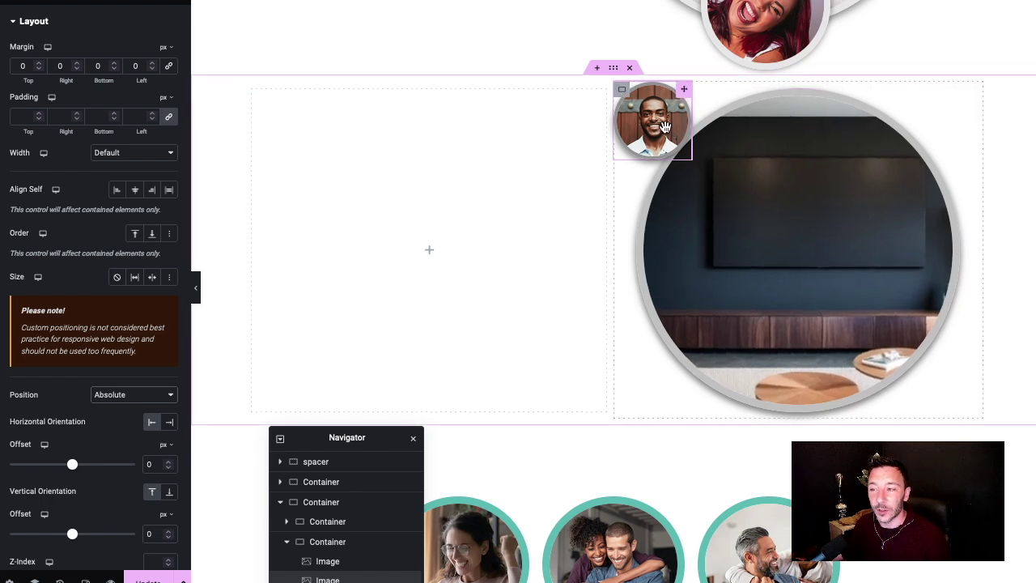
pyautogui.click(677, 175)
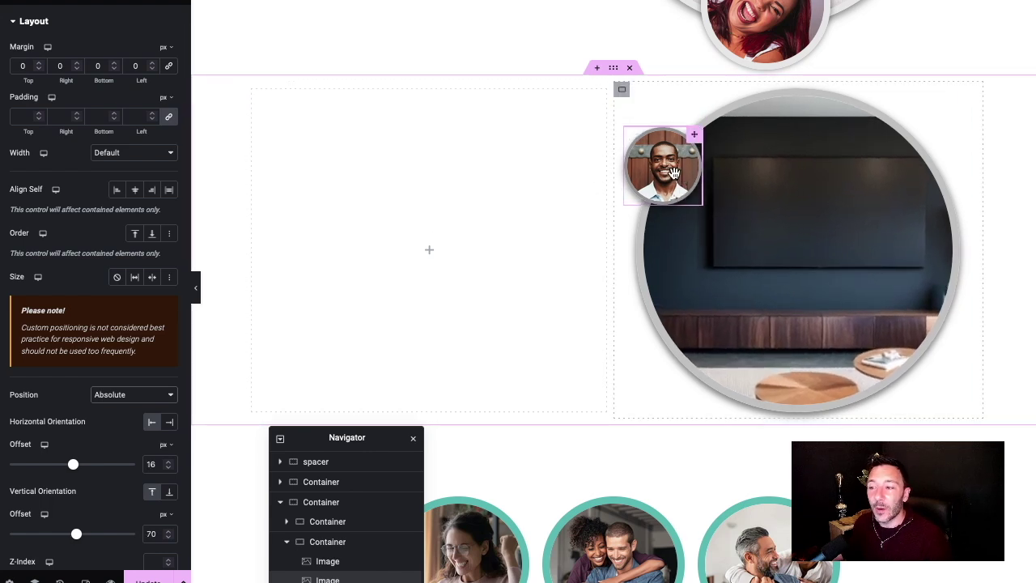
# Step: Drag the portrait onto the big circle's upper-left rim at 31 px horizontal, 46 px vertical
pyautogui.moveTo(673, 173)
pyautogui.mouseDown()
pyautogui.moveTo(691, 223)
pyautogui.moveTo(828, 295)
pyautogui.moveTo(627, 157)
pyautogui.moveTo(898, 184)
pyautogui.moveTo(673, 169)
pyautogui.moveTo(834, 245)
pyautogui.moveTo(670, 177)
pyautogui.mouseUp()
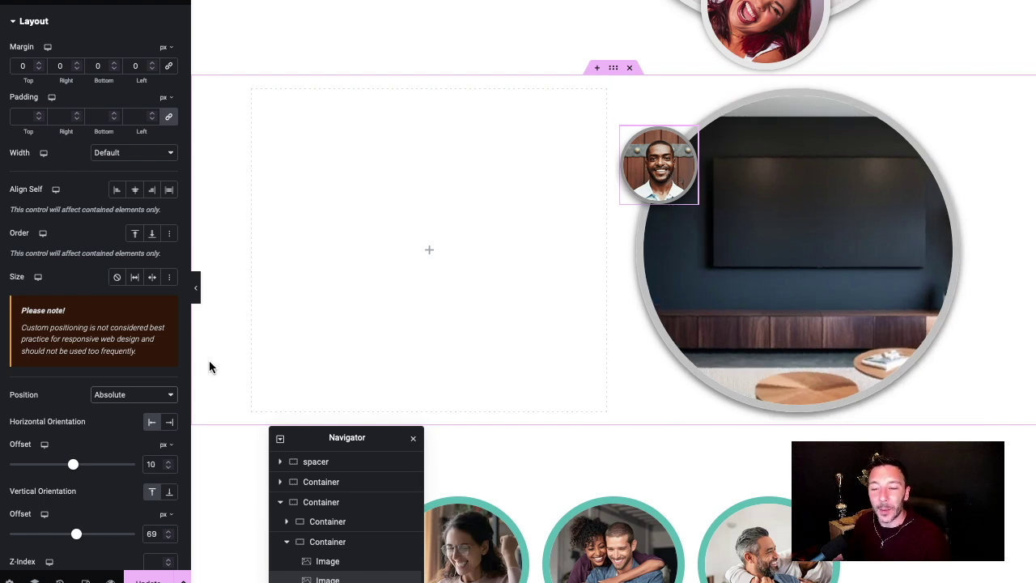
pyautogui.scroll(-1, 208, 365)
pyautogui.scroll(-1, 127, 411)
pyautogui.moveTo(670, 161); pyautogui.dragTo(795, 218)
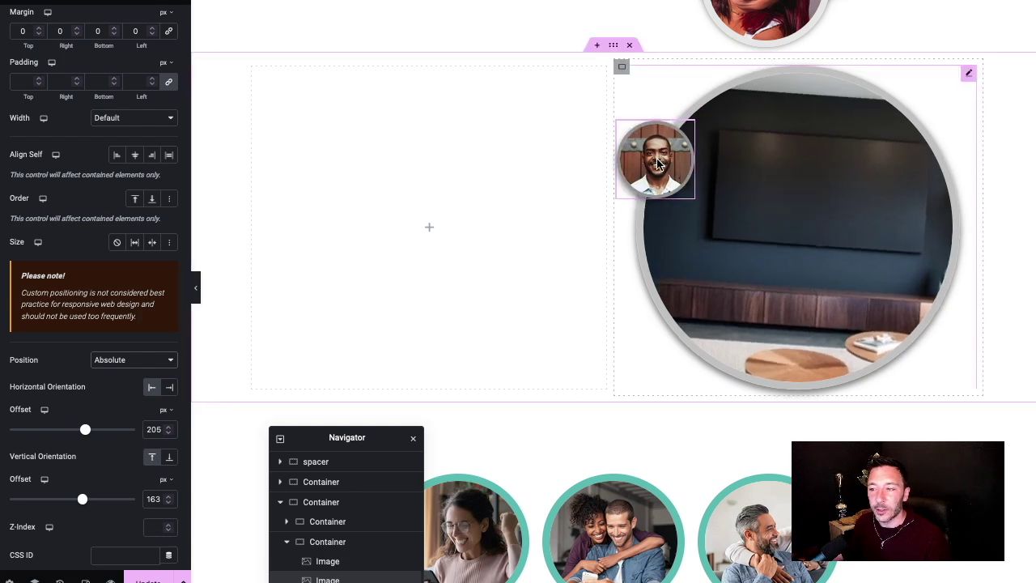
pyautogui.moveTo(73, 430)
pyautogui.mouseDown()
pyautogui.moveTo(84, 433)
pyautogui.moveTo(73, 431)
pyautogui.mouseUp()
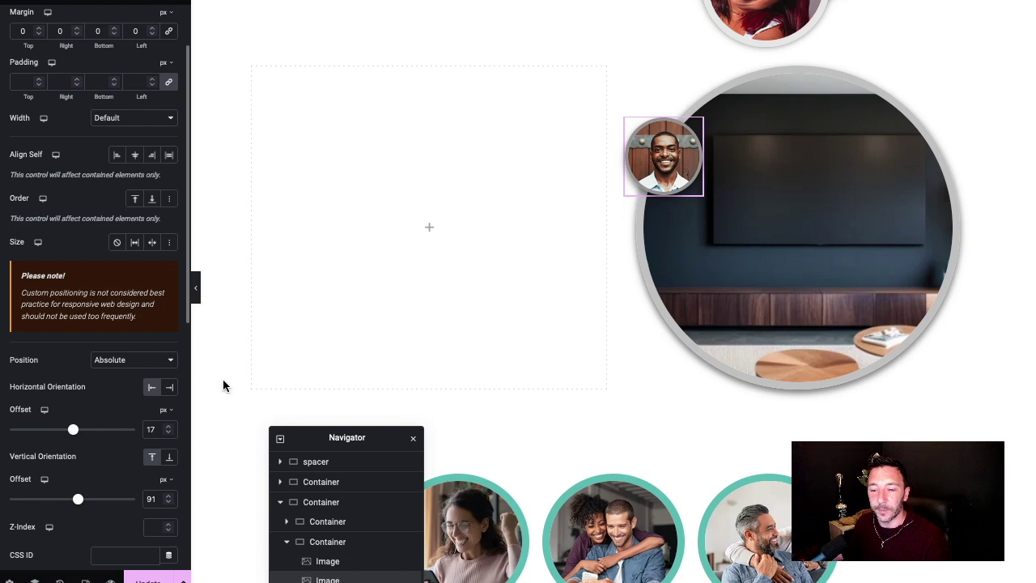
pyautogui.moveTo(661, 160); pyautogui.dragTo(670, 132)
pyautogui.rightClick(670, 132)
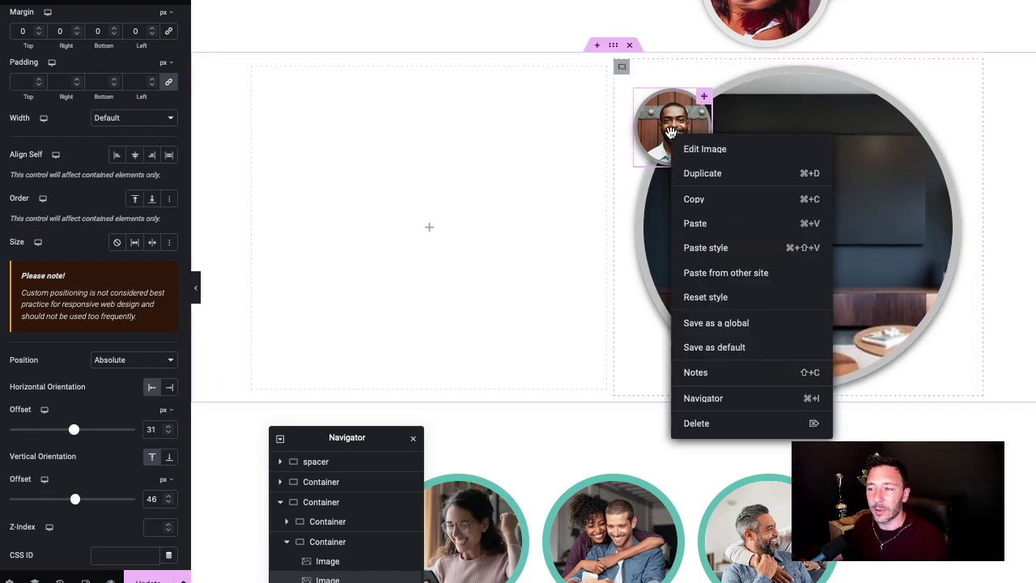
# Step: Duplicate the portrait and give it a Grow Rotate hover animation
pyautogui.click(716, 173)
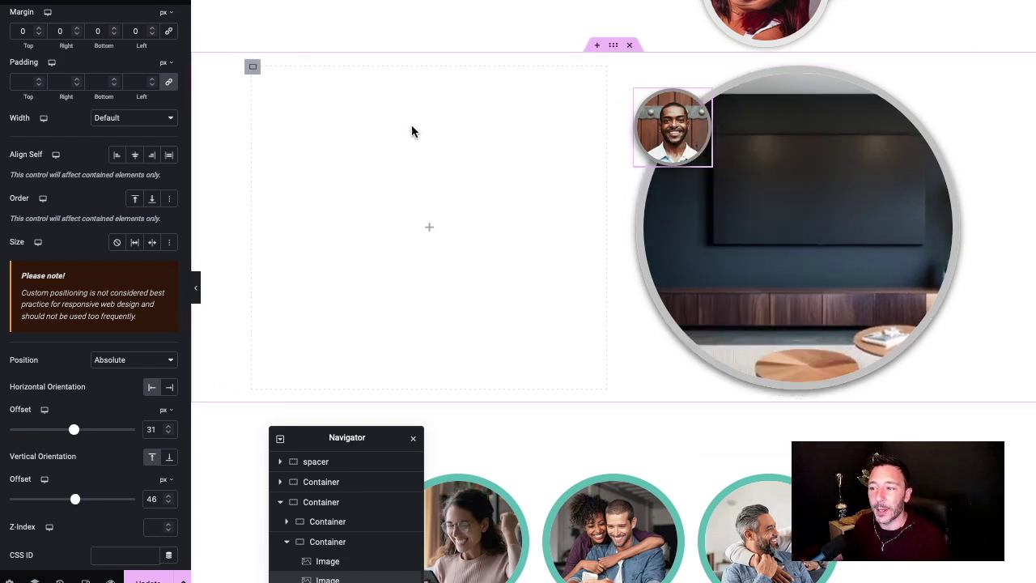
pyautogui.click(91, 32)
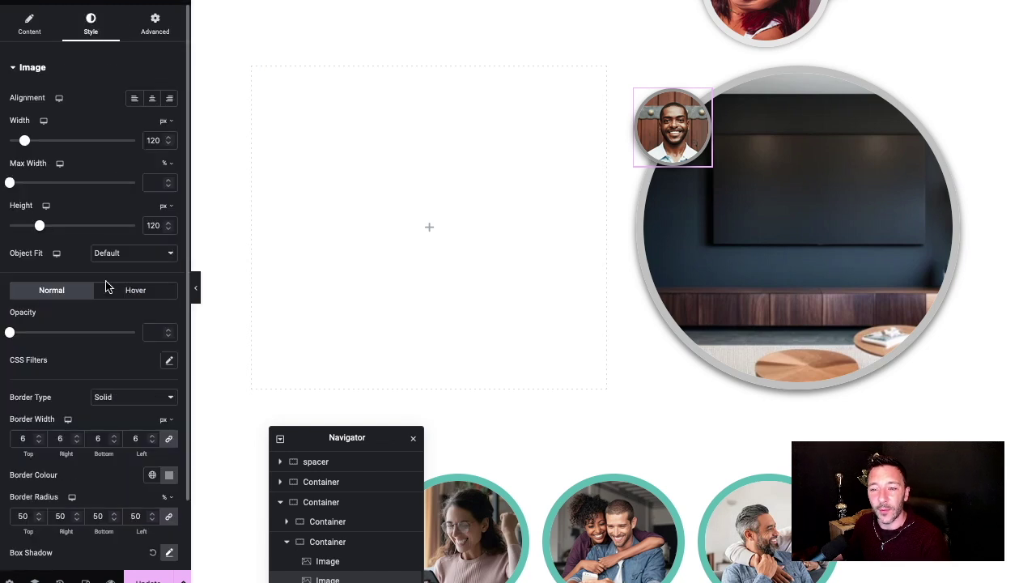
pyautogui.scroll(-2, 104, 323)
pyautogui.click(145, 221)
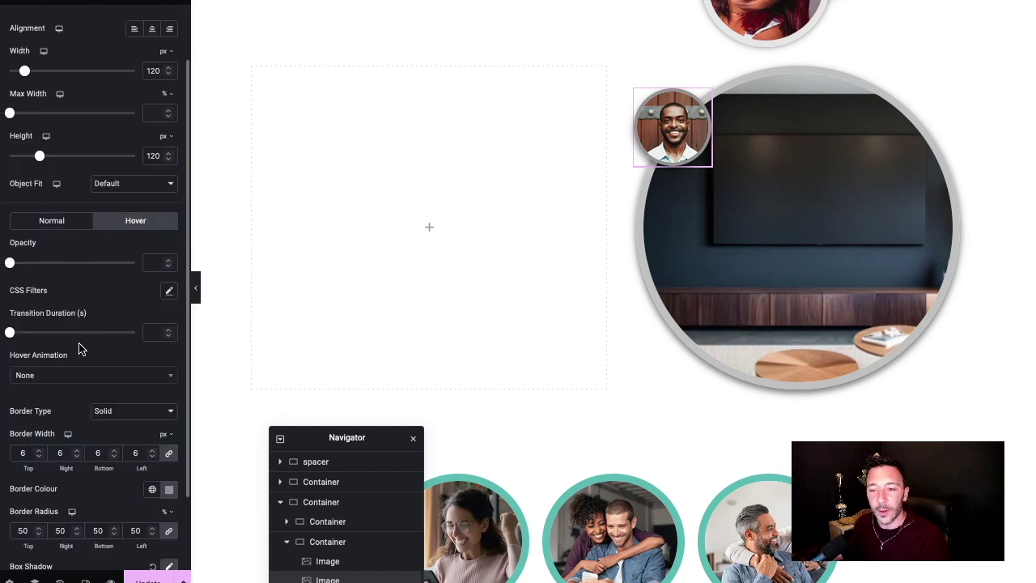
pyautogui.click(82, 377)
pyautogui.scroll(-4, 70, 453)
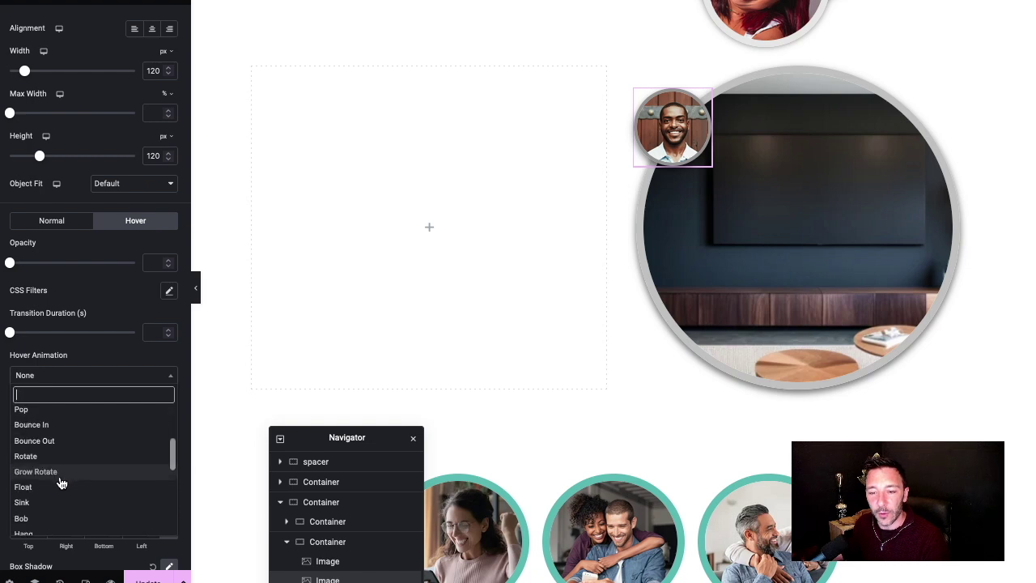
pyautogui.click(58, 477)
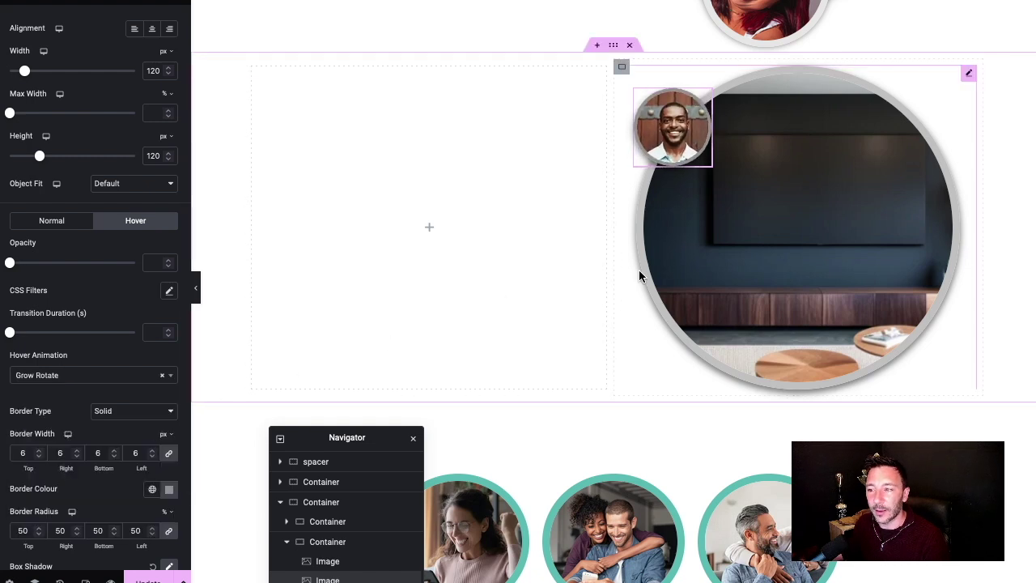
pyautogui.rightClick(686, 138)
# Step: Duplicate the portrait and enlarge the copy to 160 px width and height
pyautogui.click(719, 178)
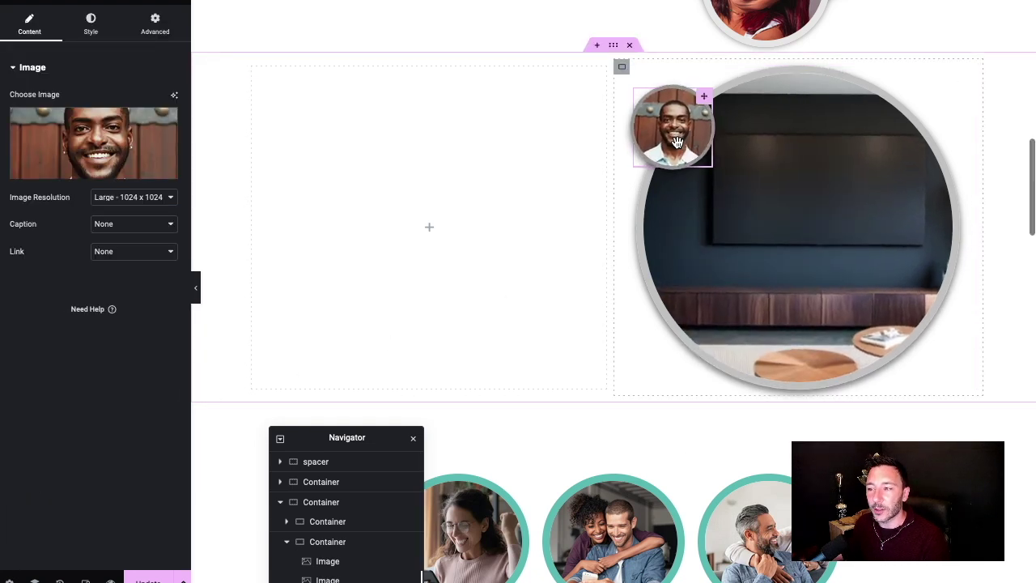
pyautogui.click(97, 28)
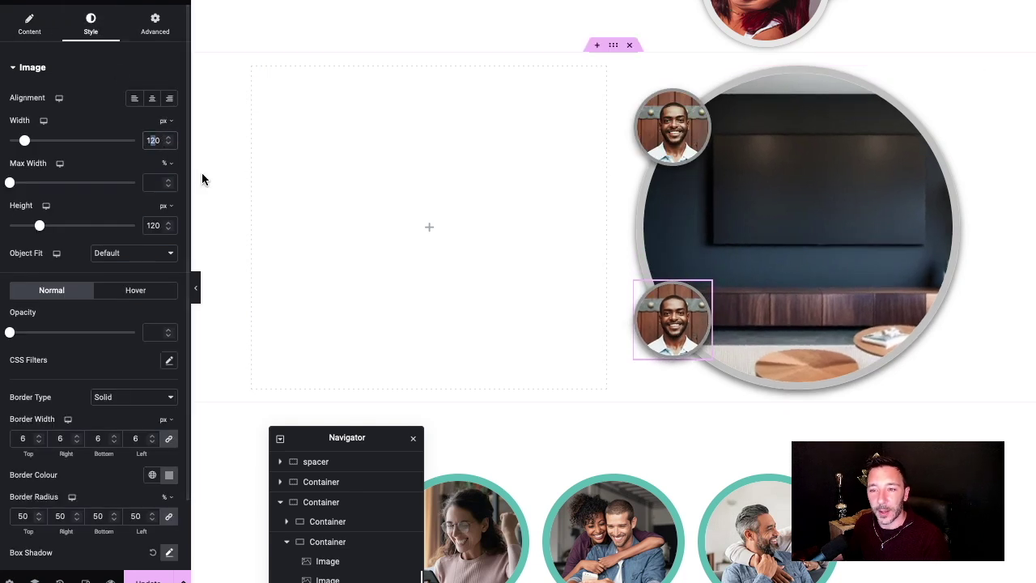
pyautogui.press('Tab')
pyautogui.press('Tab')
pyautogui.press('Tab')
pyautogui.press('Tab')
pyautogui.write('160')
# Step: Swap the copy's image for the laughing red-haired woman's photo
pyautogui.click(32, 24)
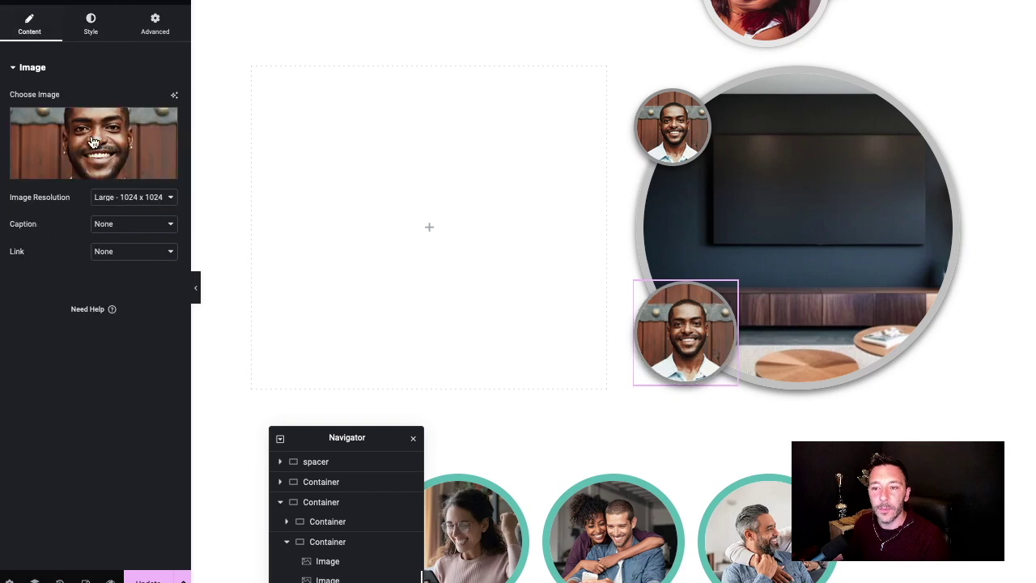
pyautogui.click(102, 146)
pyautogui.press('Escape')
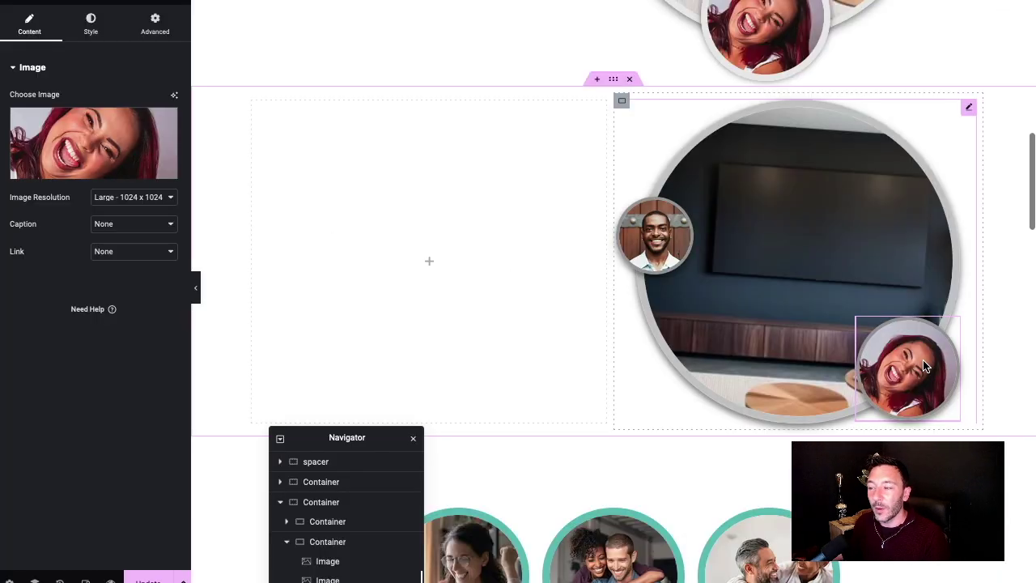
pyautogui.scroll(-1, 777, 267)
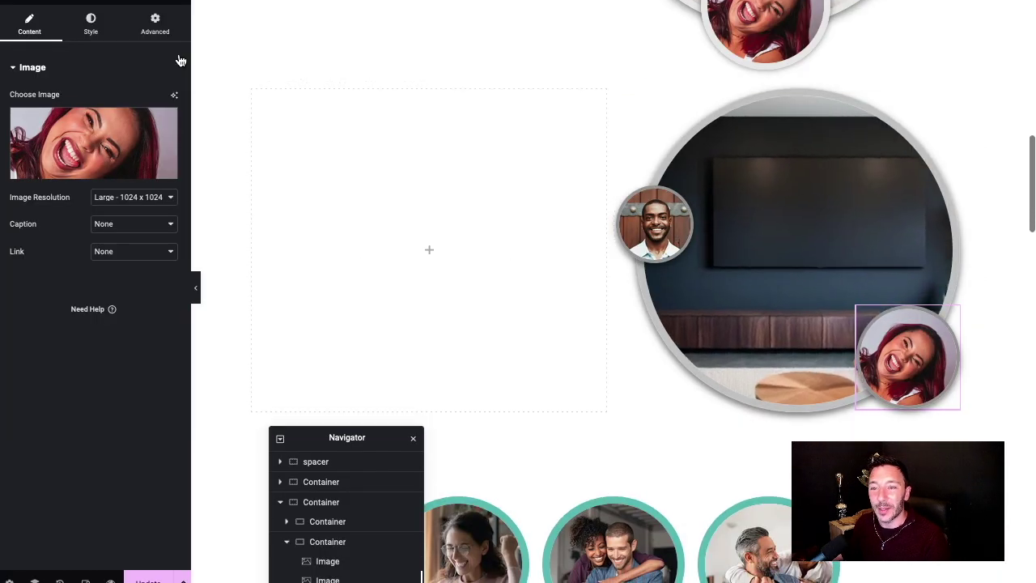
pyautogui.click(183, 1)
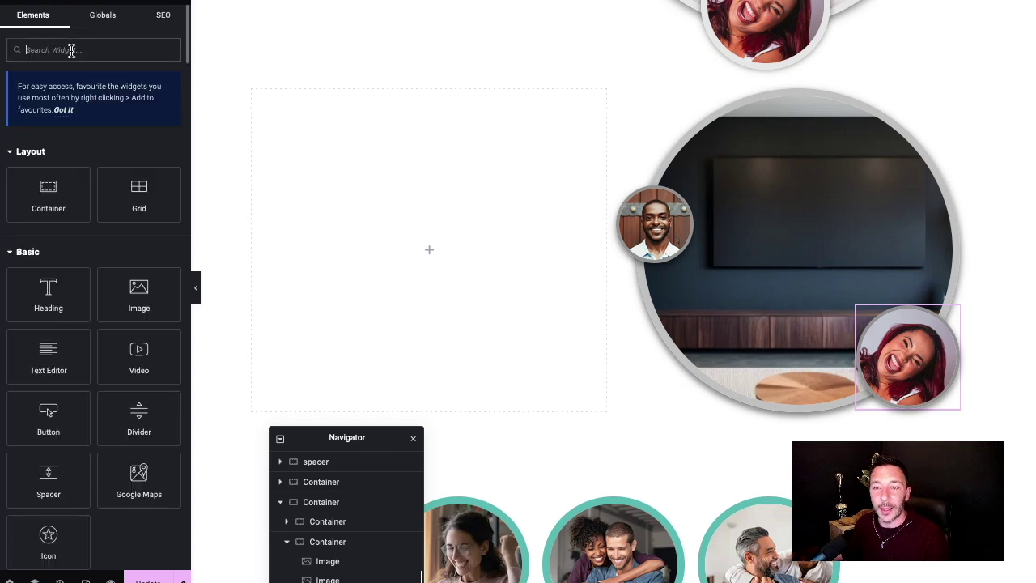
# Step: Place a Heading in the empty left column and centre the column's content vertically
pyautogui.moveTo(48, 290); pyautogui.dragTo(399, 268)
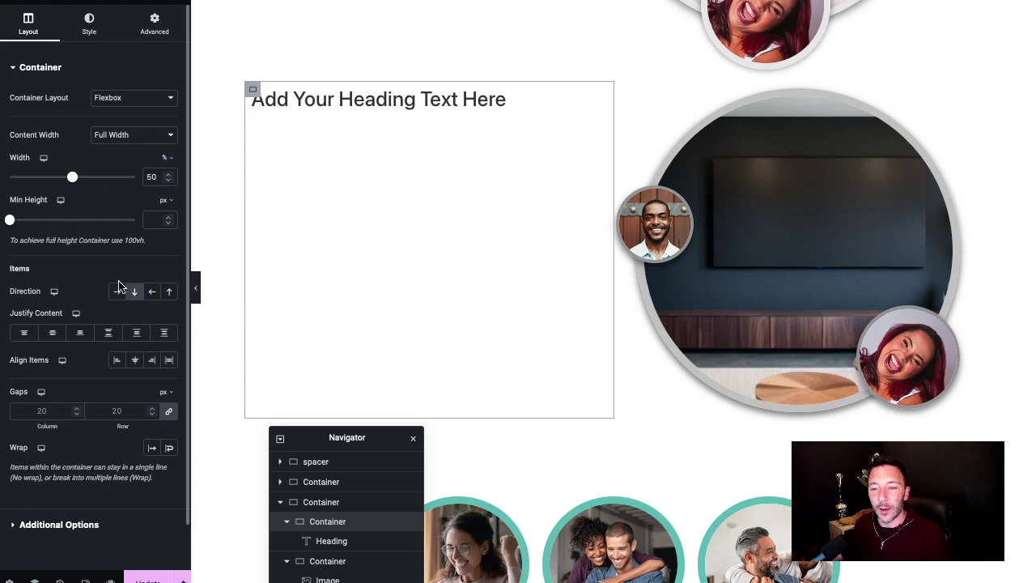
pyautogui.click(51, 332)
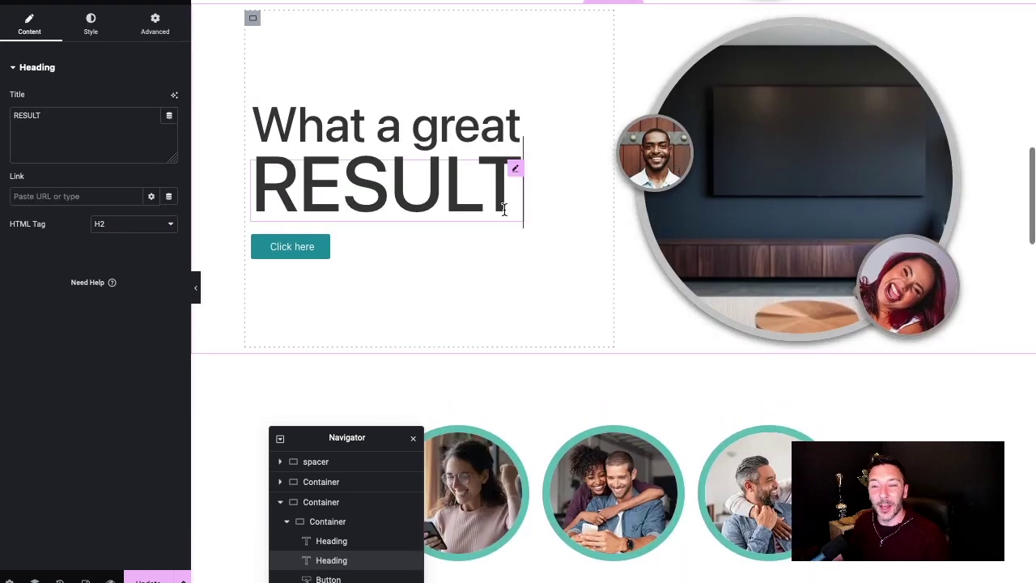
pyautogui.scroll(5, 554, 193)
pyautogui.scroll(4, 555, 105)
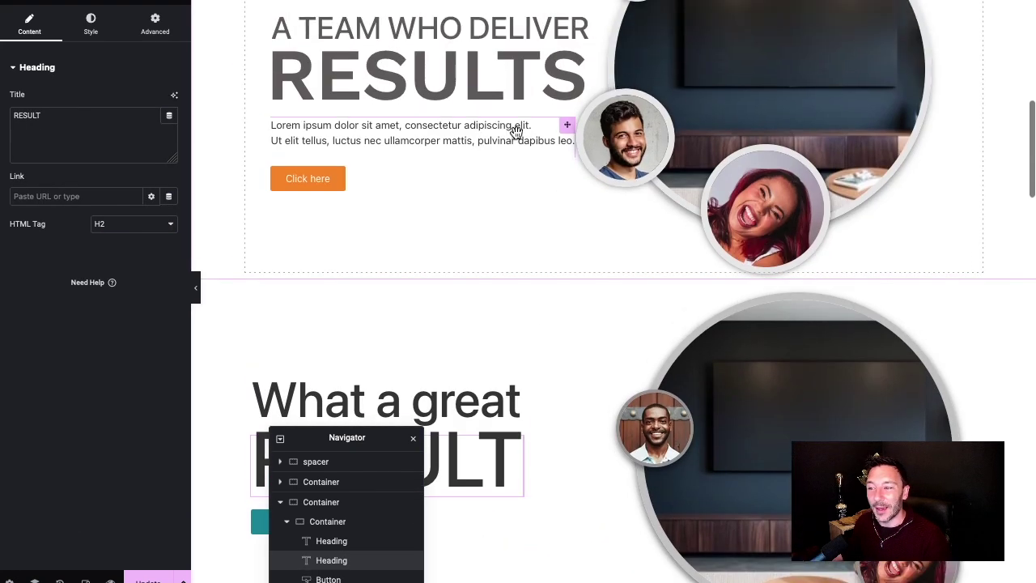
pyautogui.scroll(-6, 627, 208)
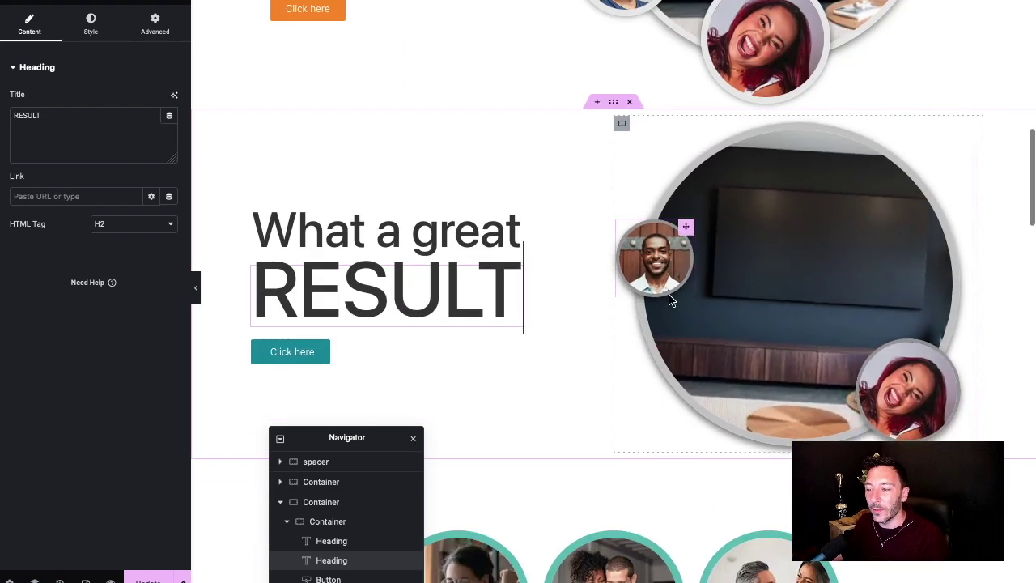
pyautogui.scroll(-1, 686, 227)
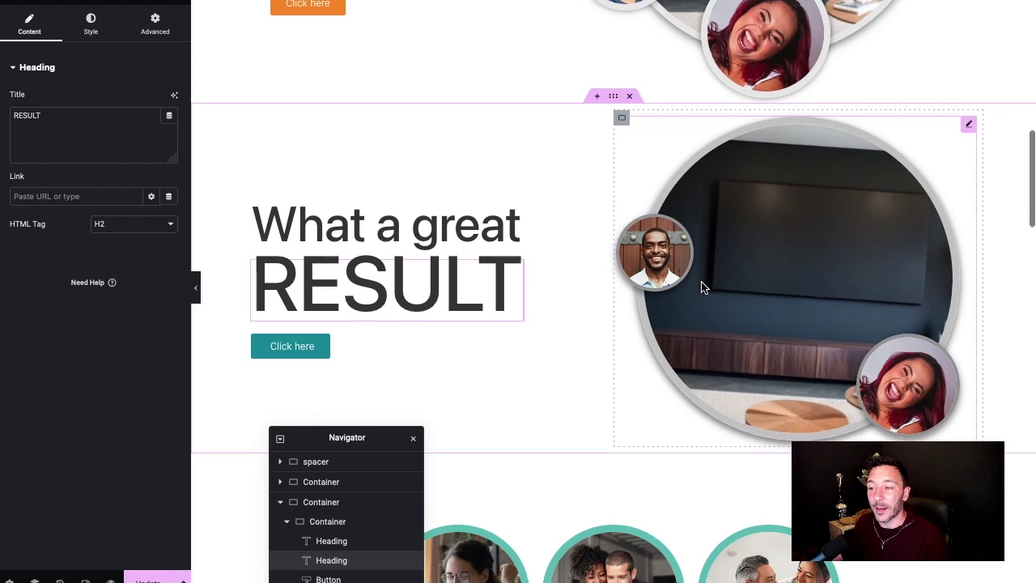
pyautogui.click(682, 212)
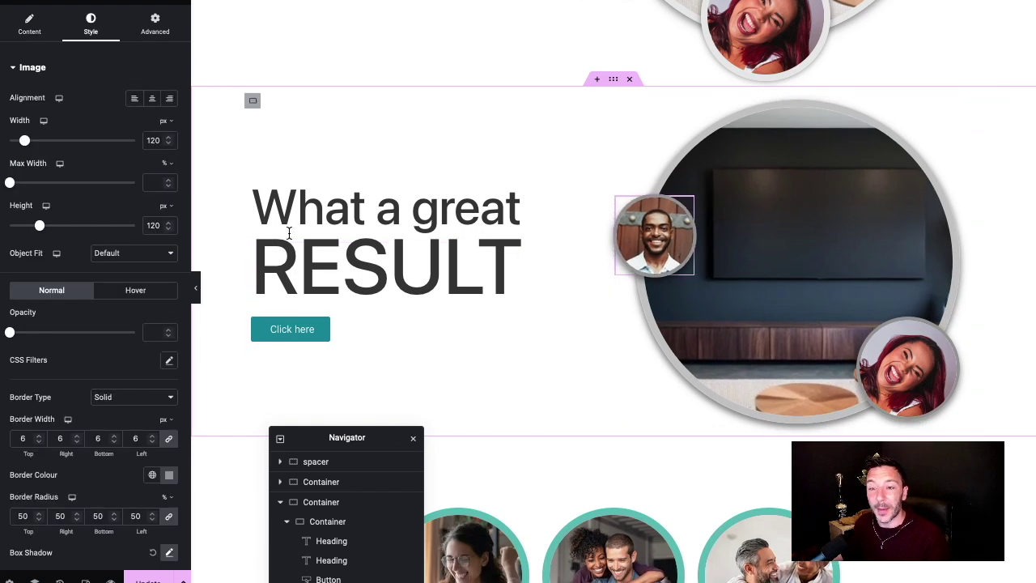
pyautogui.click(55, 38)
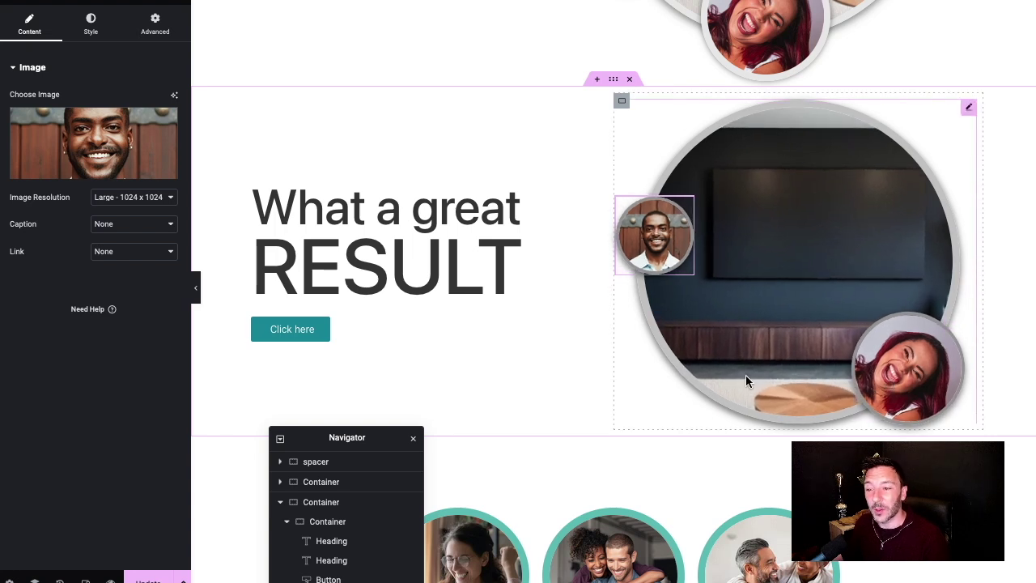
pyautogui.hotkey('ctrl', 'z')
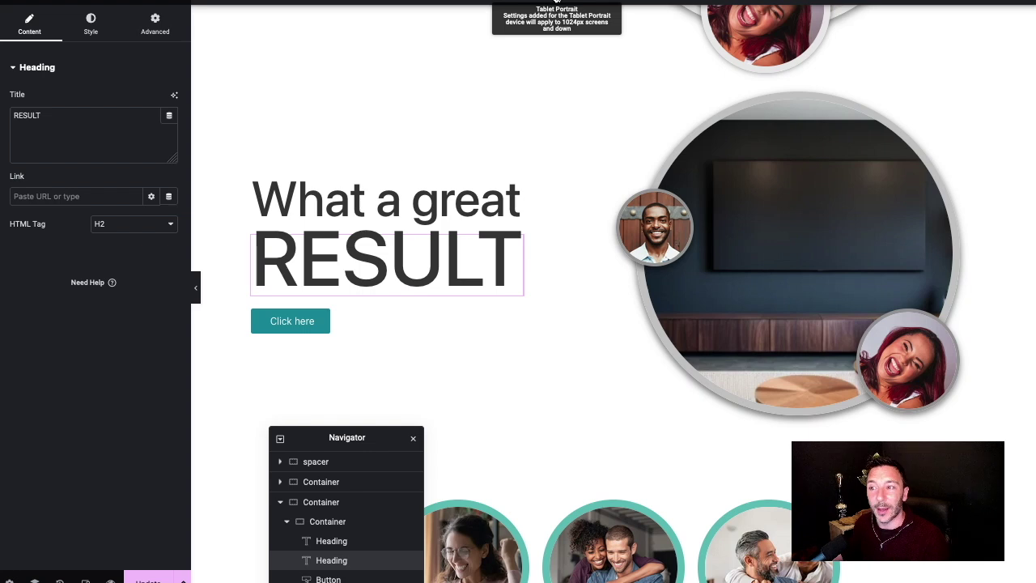
# Step: In Tablet Portrait view, reduce the main photo's height to 353 px so it's circular
pyautogui.click(557, 3)
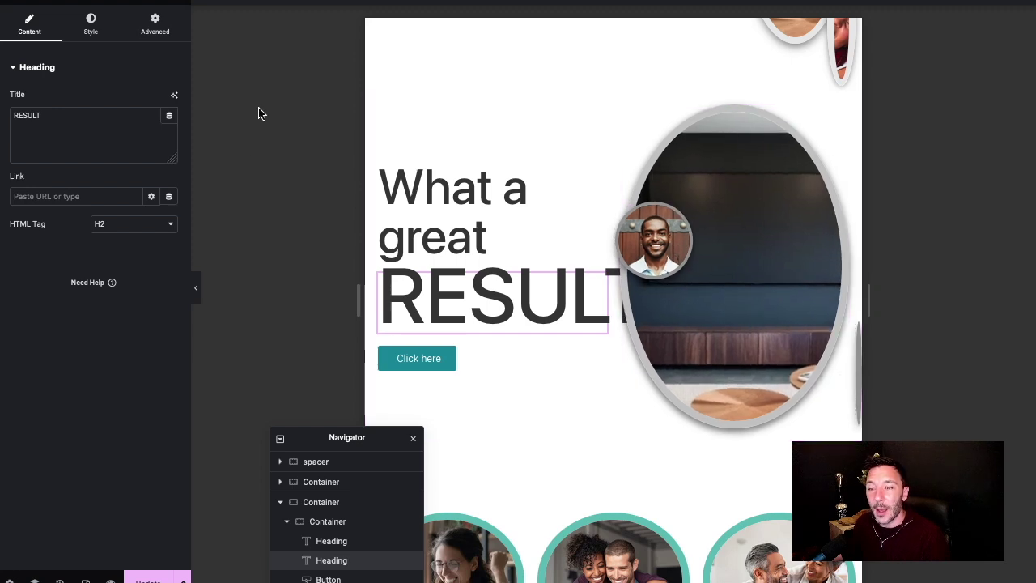
pyautogui.click(841, 111)
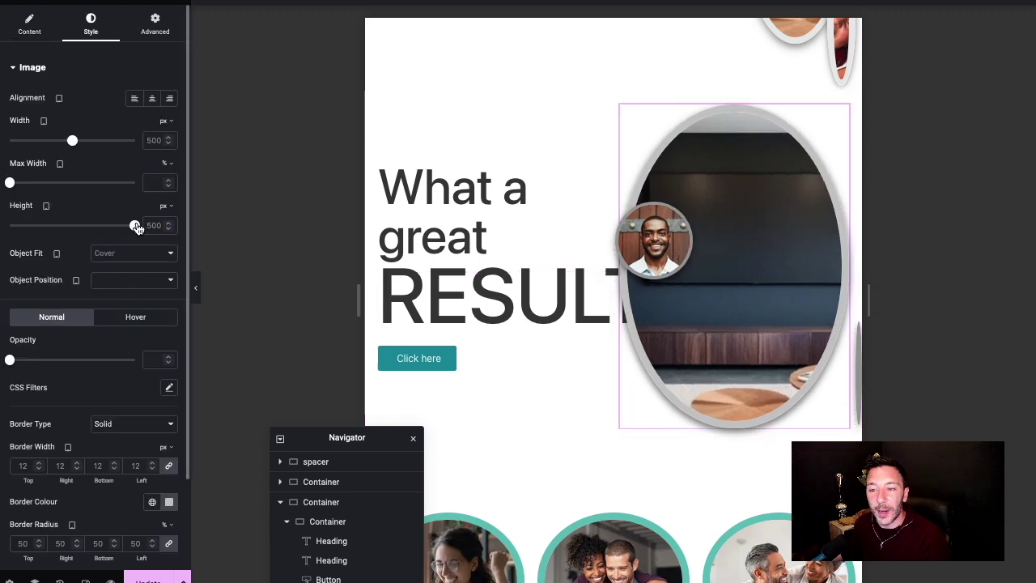
pyautogui.moveTo(136, 226); pyautogui.dragTo(98, 229)
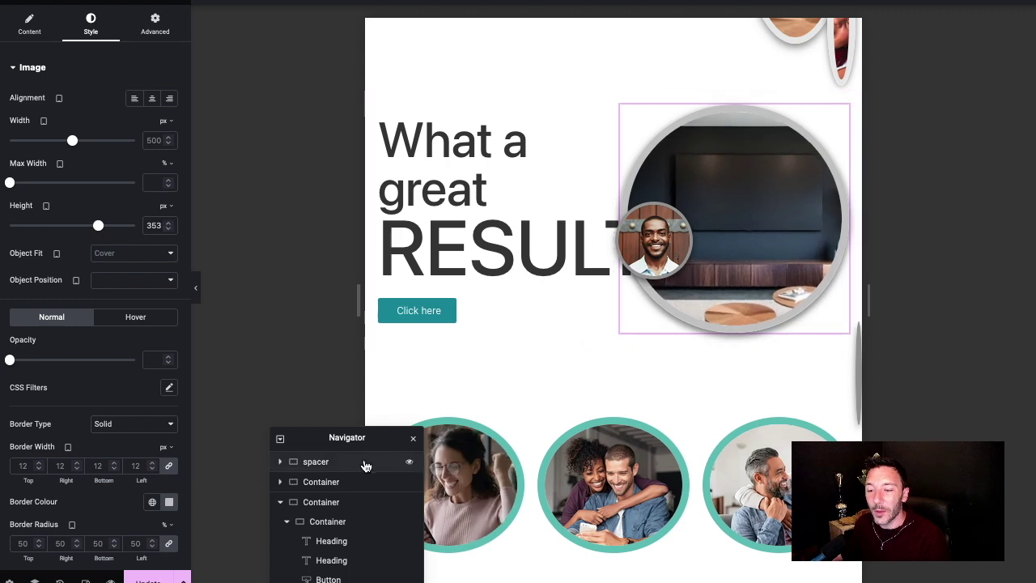
pyautogui.moveTo(308, 437); pyautogui.dragTo(265, 288)
# Step: Set the woman image's absolute offsets to 167 horizontal and -6 vertical
pyautogui.click(285, 507)
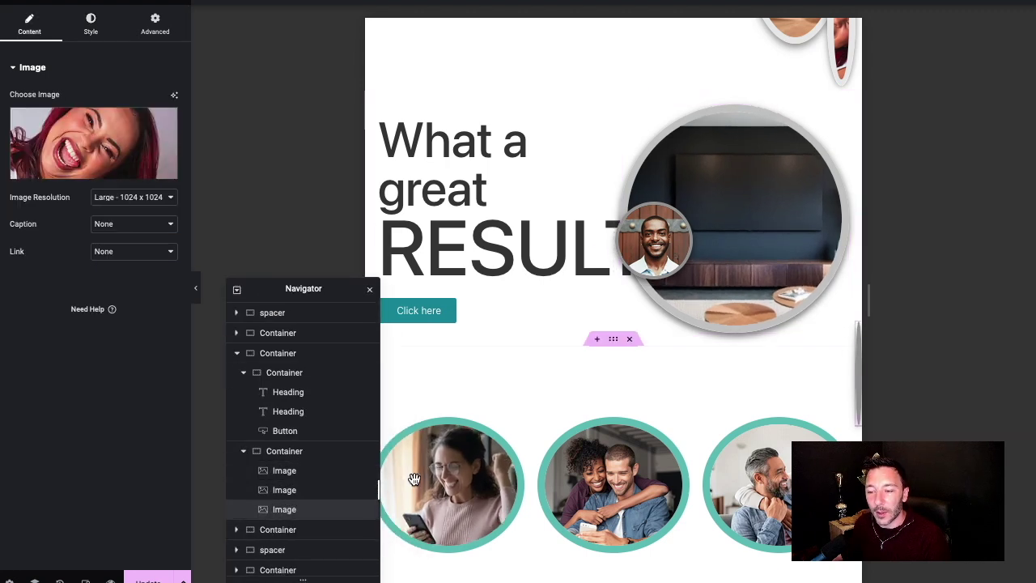
pyautogui.click(157, 19)
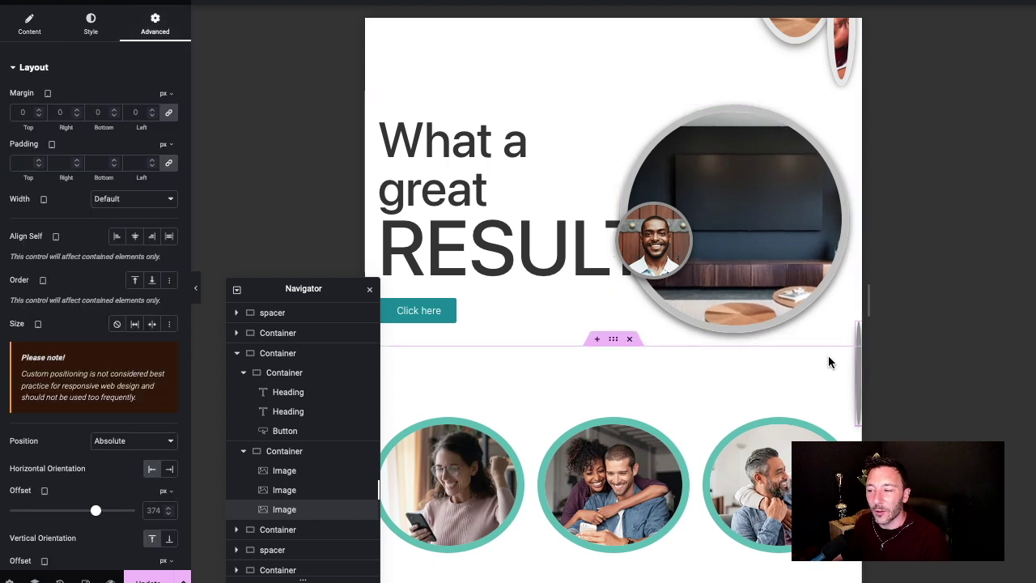
pyautogui.scroll(-4, 114, 470)
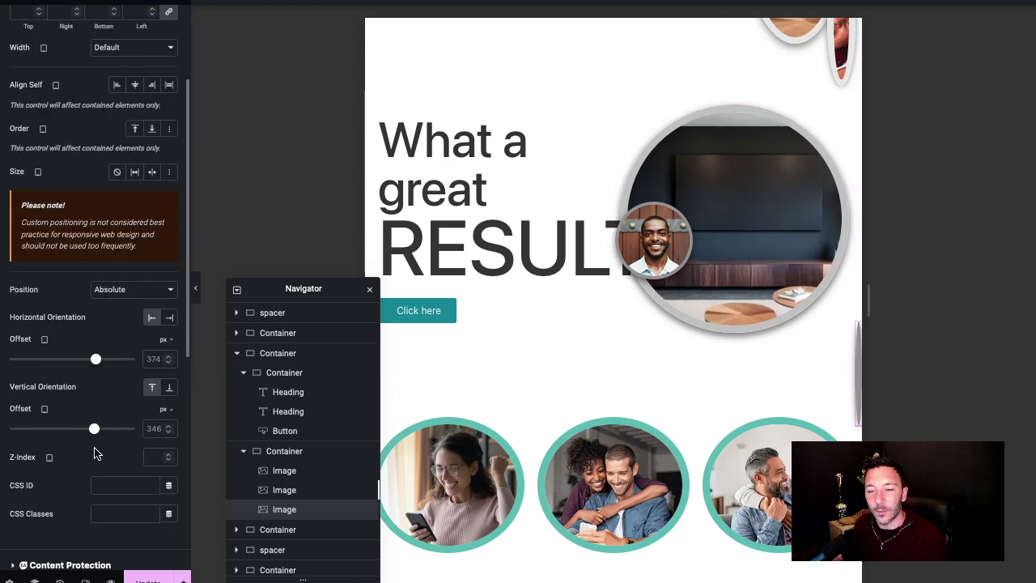
pyautogui.moveTo(96, 359); pyautogui.dragTo(84, 359)
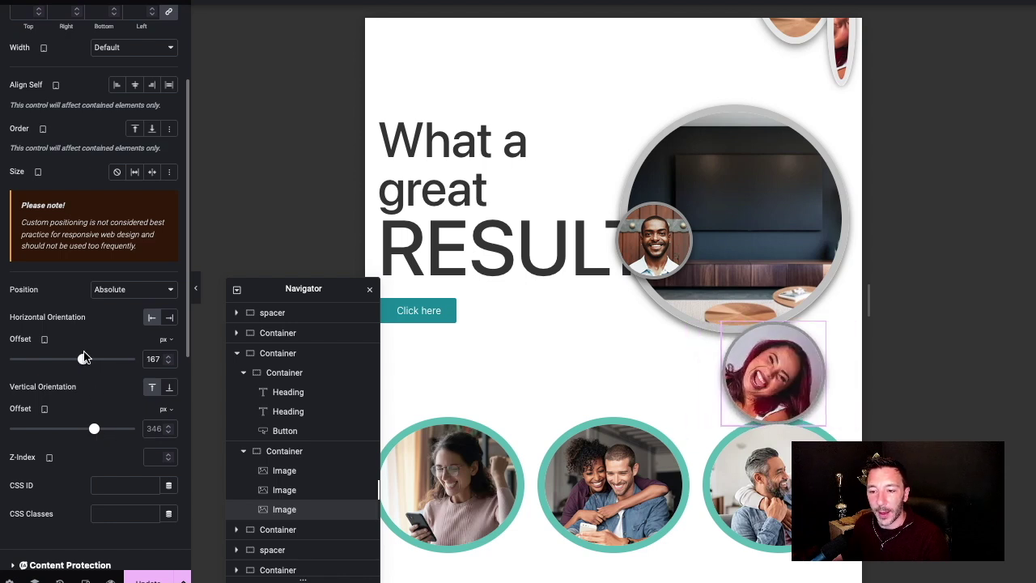
pyautogui.moveTo(96, 432); pyautogui.dragTo(75, 429)
pyautogui.scroll(1, 566, 202)
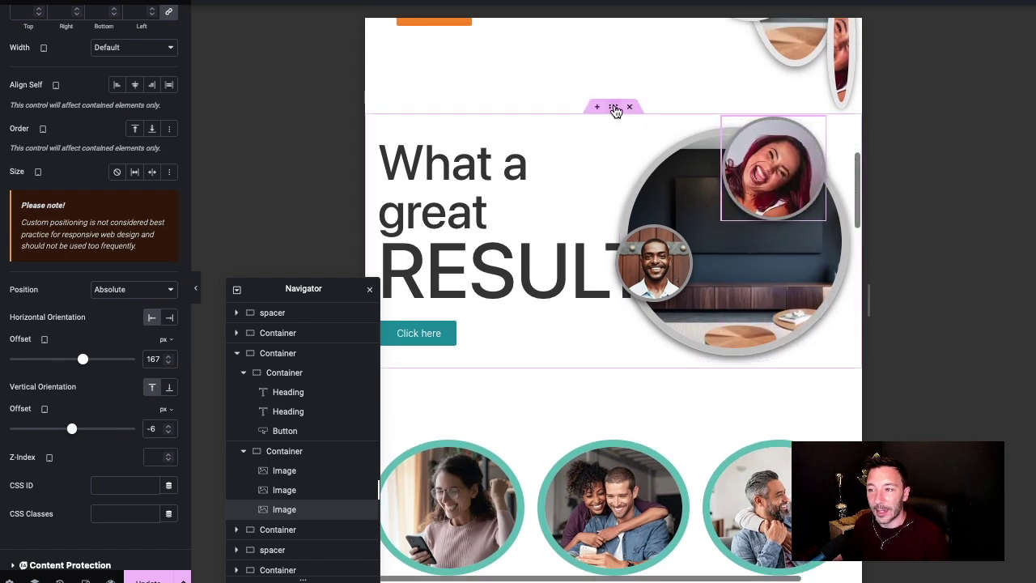
# Step: Adjust the RESULT heading's size for the tablet layout
pyautogui.click(608, 196)
pyautogui.click(536, 262)
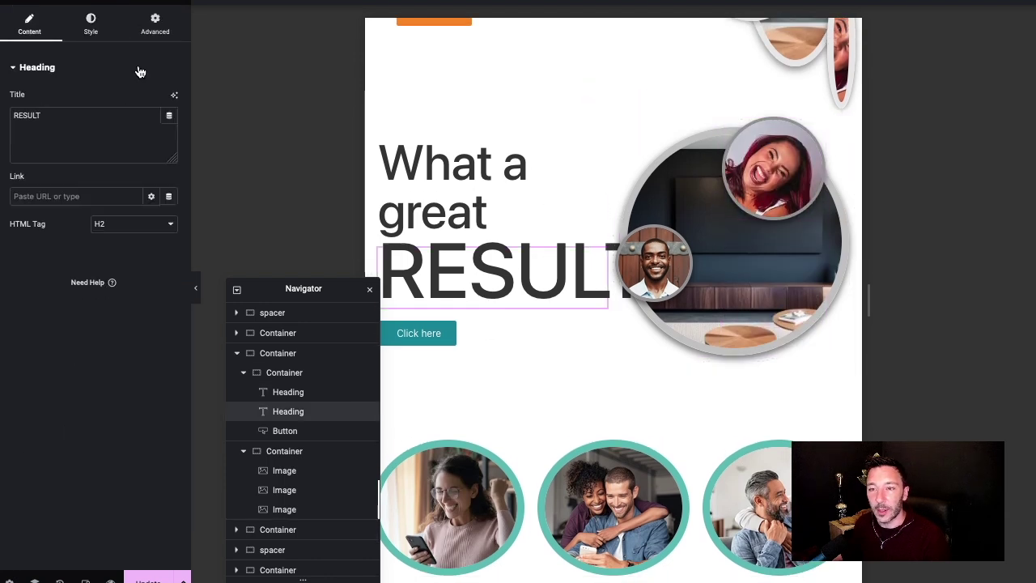
pyautogui.click(92, 28)
pyautogui.click(775, 186)
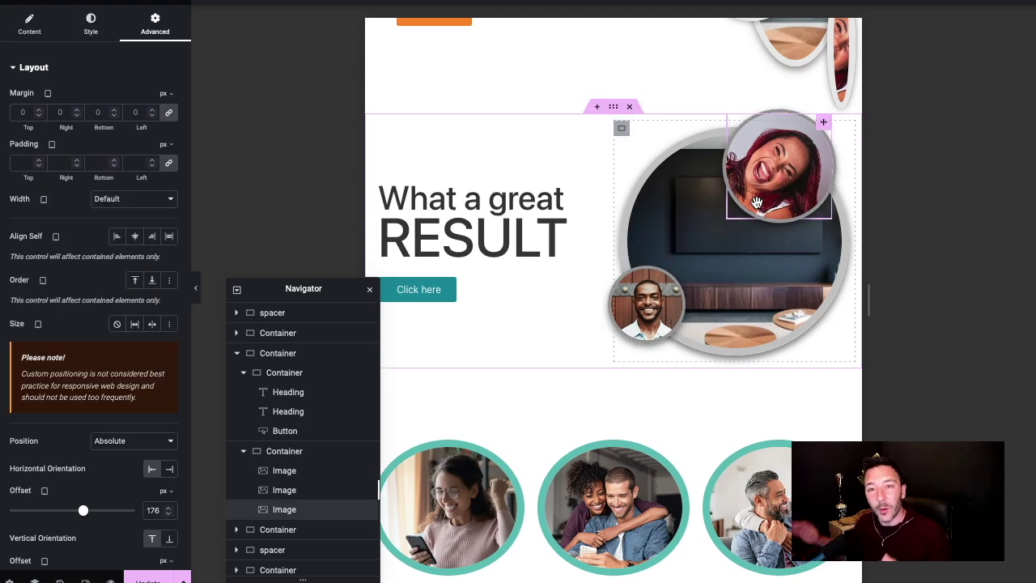
pyautogui.click(577, 3)
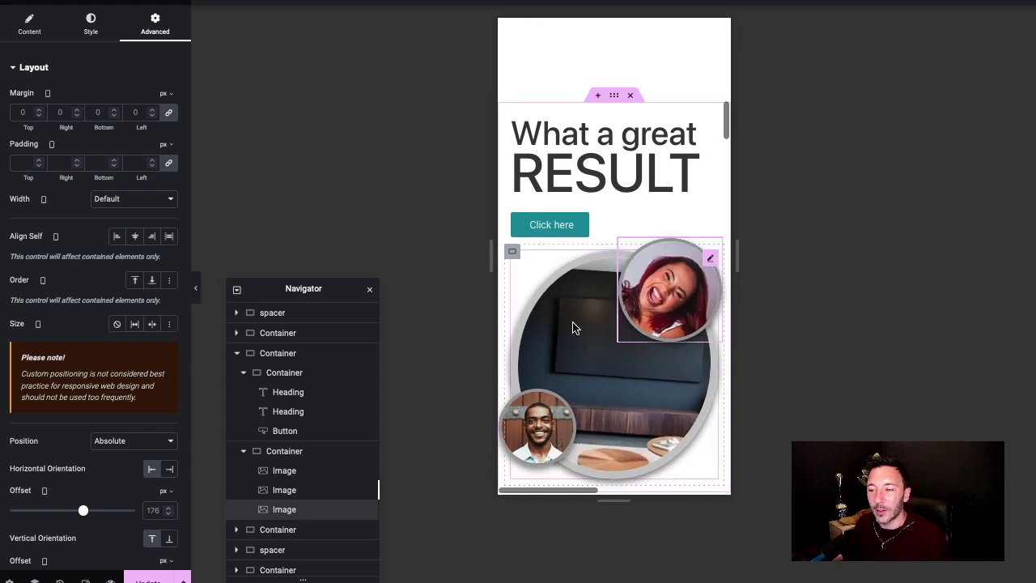
# Step: Move the woman's circle to the photo's lower right on mobile; set desktop horizontal offset to 371 px
pyautogui.click(564, 313)
pyautogui.moveTo(668, 288); pyautogui.dragTo(662, 363)
pyautogui.scroll(1, 634, 266)
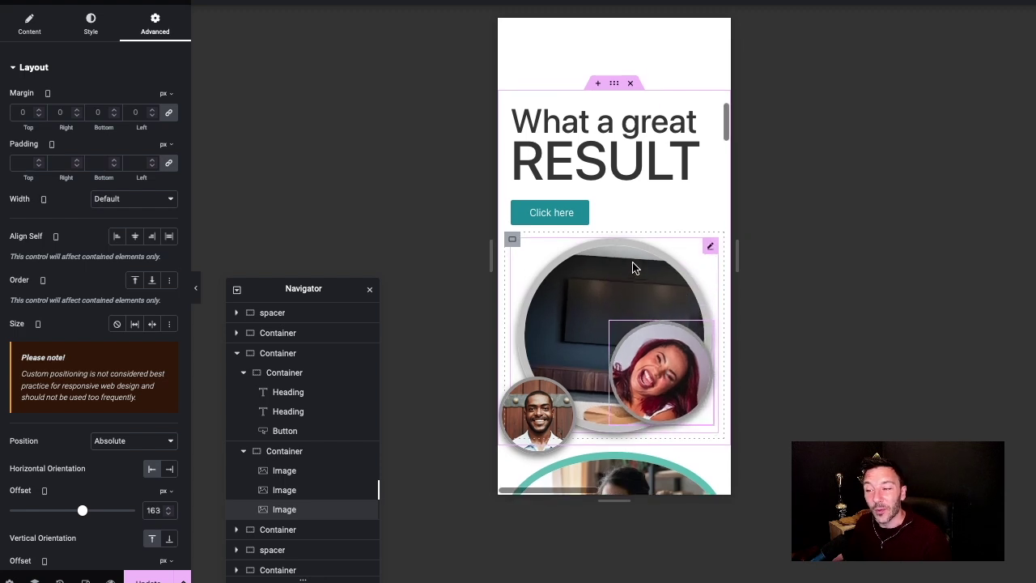
pyautogui.scroll(1, 630, 304)
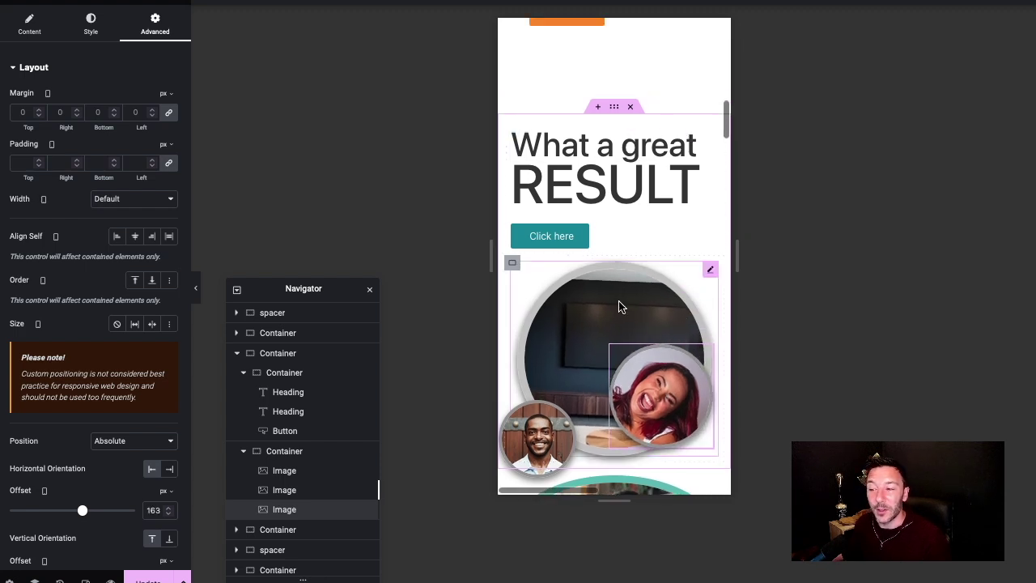
pyautogui.scroll(-2, 618, 306)
pyautogui.moveTo(638, 322); pyautogui.dragTo(641, 324)
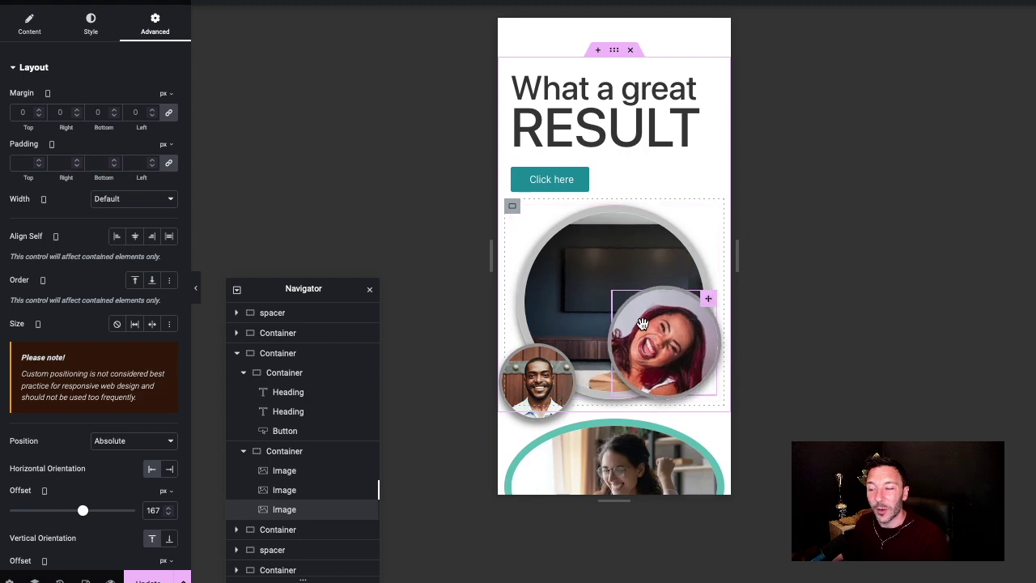
pyautogui.scroll(-1, 628, 240)
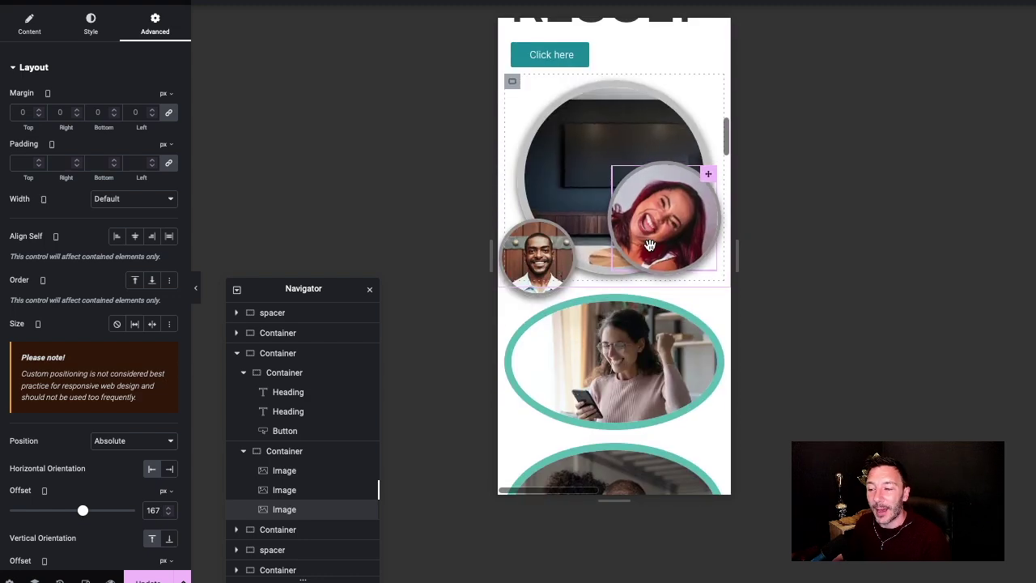
pyautogui.hotkey('ctrl', 'shift', 'm')
pyautogui.moveTo(890, 402); pyautogui.dragTo(899, 403)
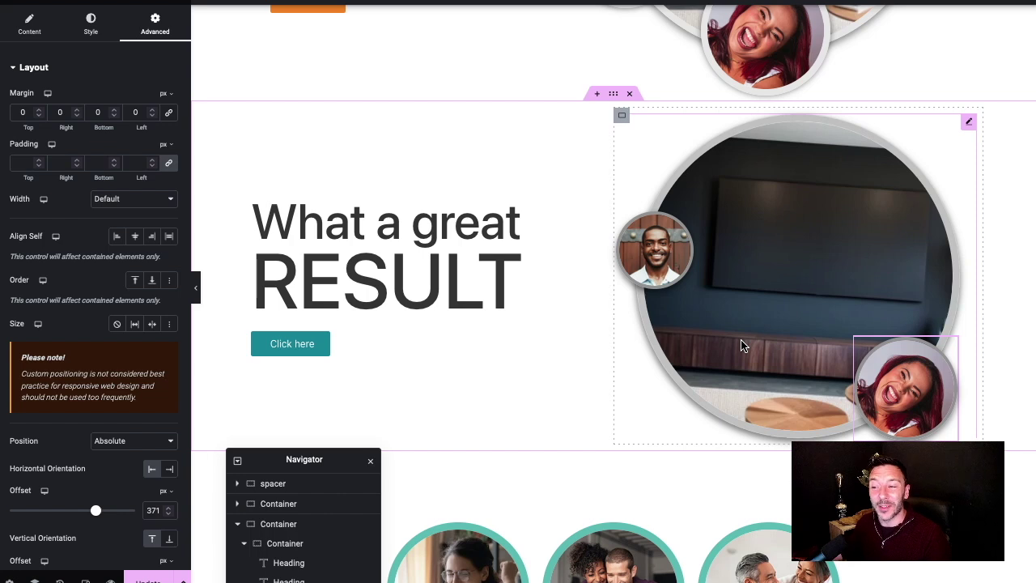
# Step: Lift the man's face circle and give RESULT a Direct mouse-track effect at speed 1
pyautogui.moveTo(660, 253); pyautogui.dragTo(658, 229)
pyautogui.click(517, 275)
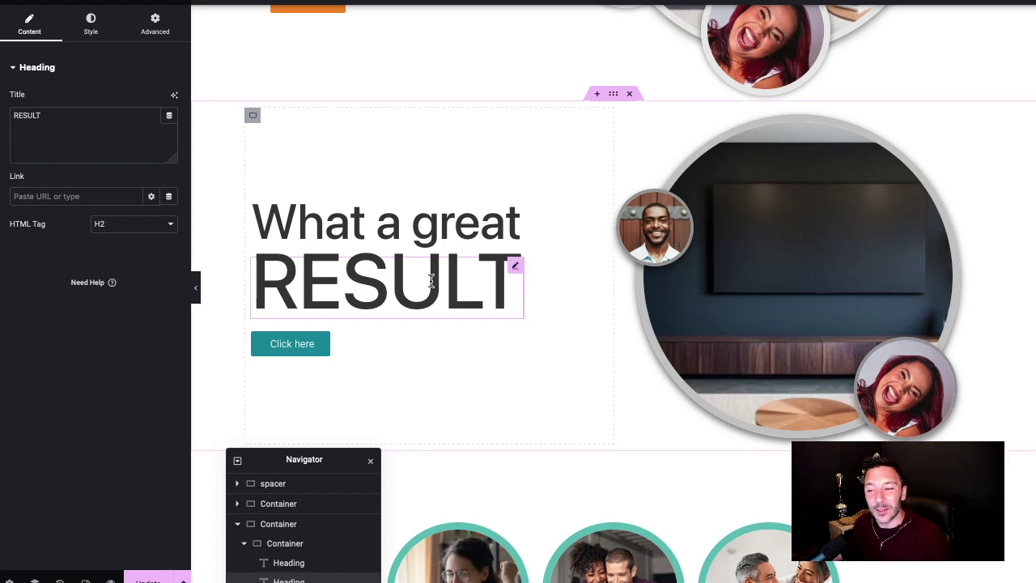
pyautogui.click(156, 30)
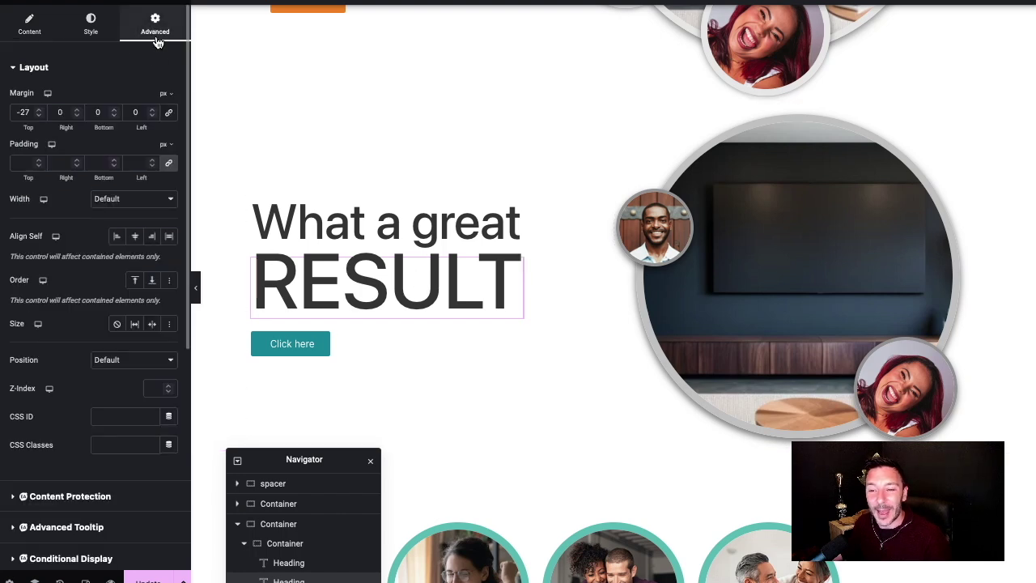
pyautogui.scroll(-2, 139, 122)
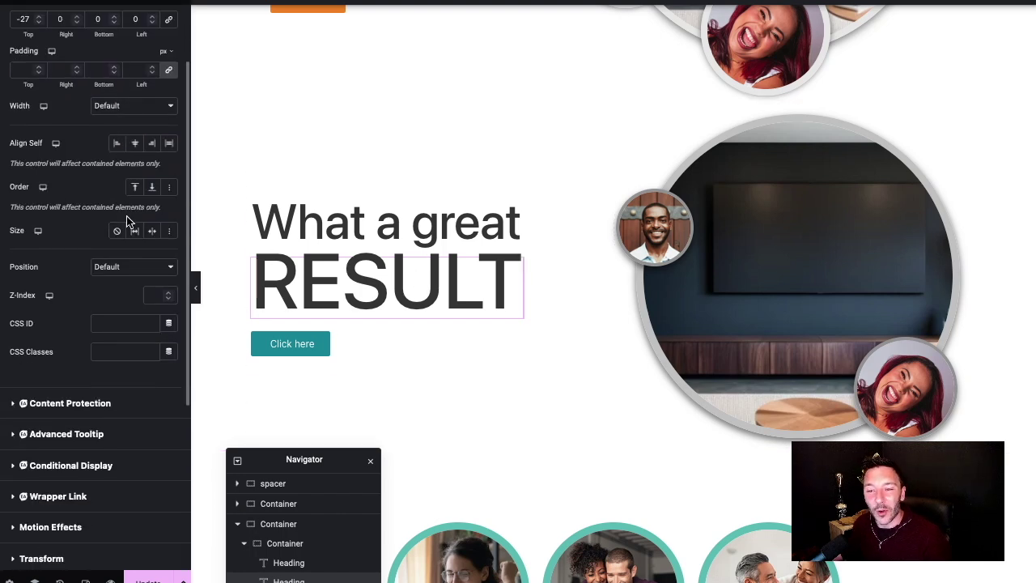
pyautogui.scroll(-3, 132, 227)
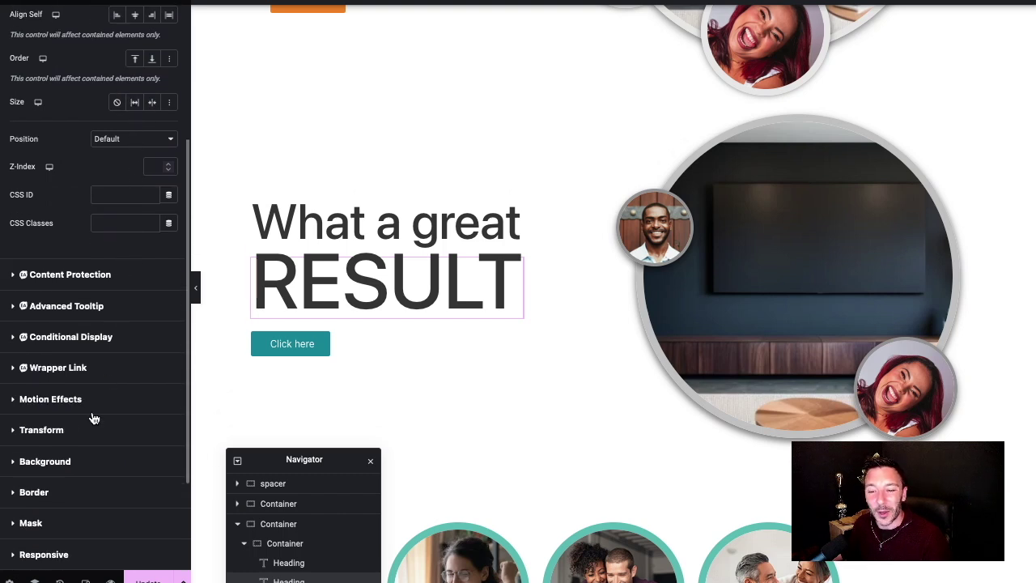
pyautogui.click(138, 400)
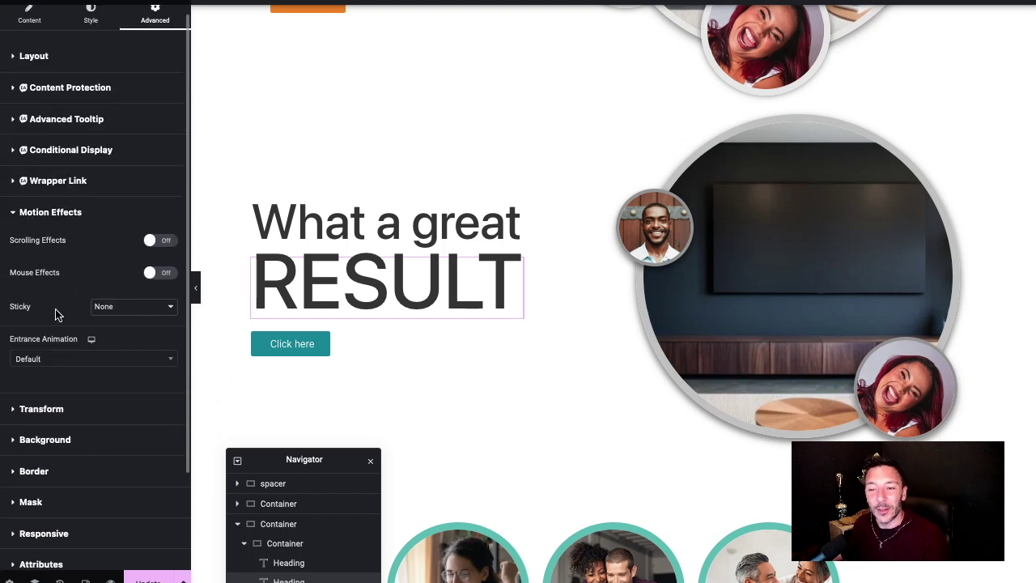
pyautogui.click(158, 273)
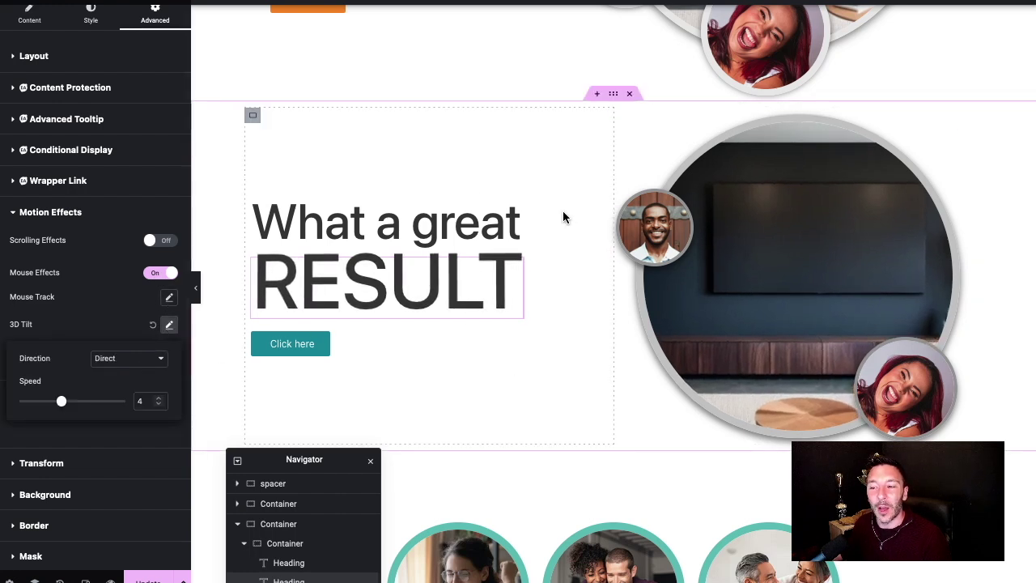
pyautogui.click(169, 297)
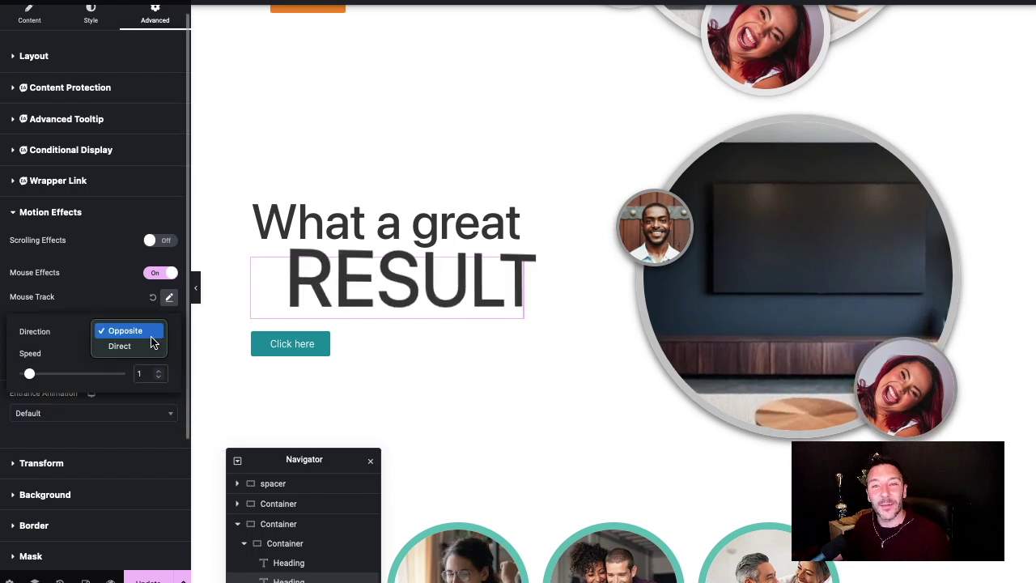
pyautogui.click(141, 350)
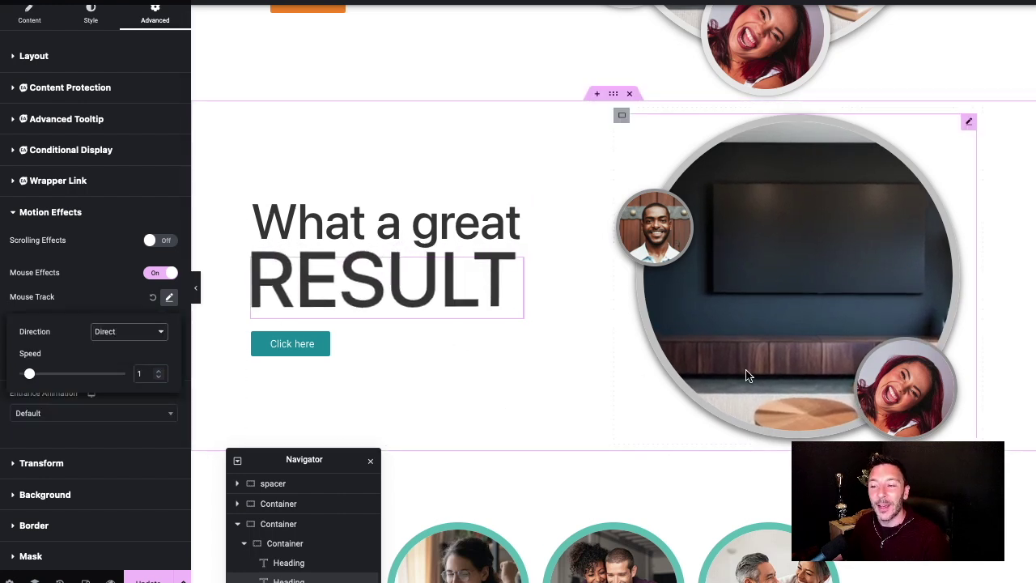
pyautogui.scroll(-1, 413, 286)
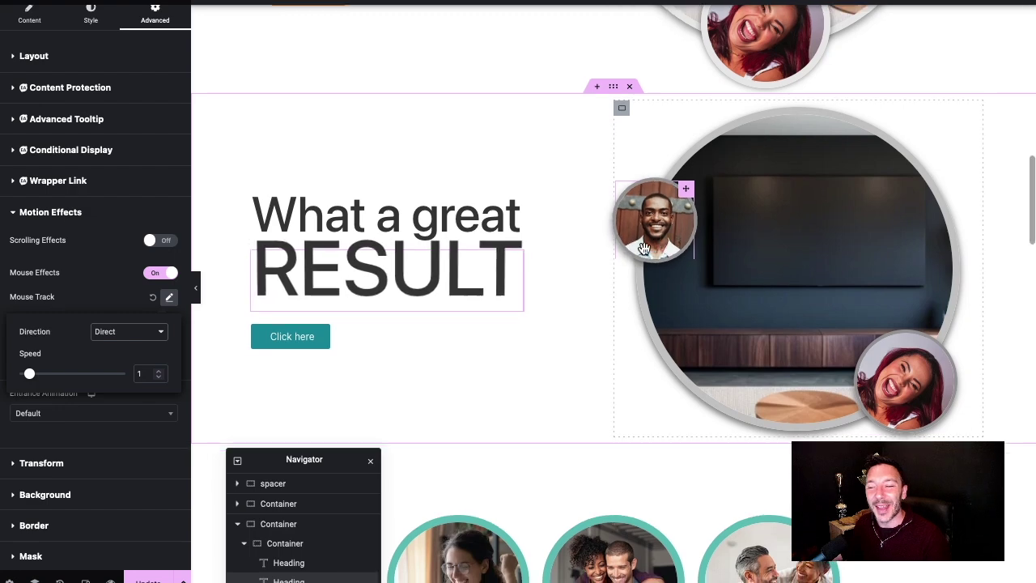
pyautogui.click(139, 208)
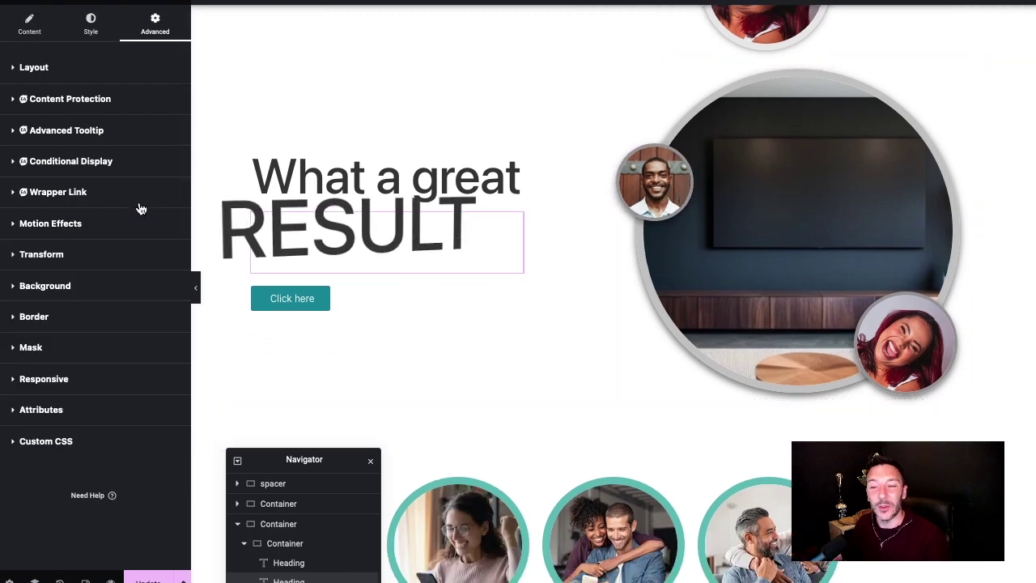
pyautogui.scroll(-1, 710, 208)
# Step: Scroll the live preview up and down to watch the 'RESULT' heading shift and tilt with the mouse
pyautogui.scroll(2, 630, 289)
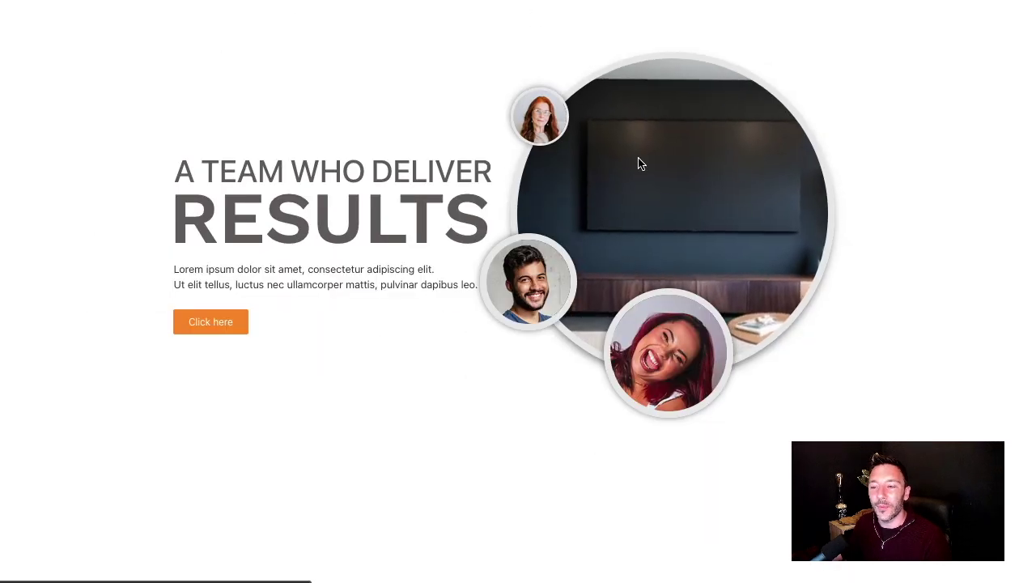
pyautogui.scroll(-4, 885, 238)
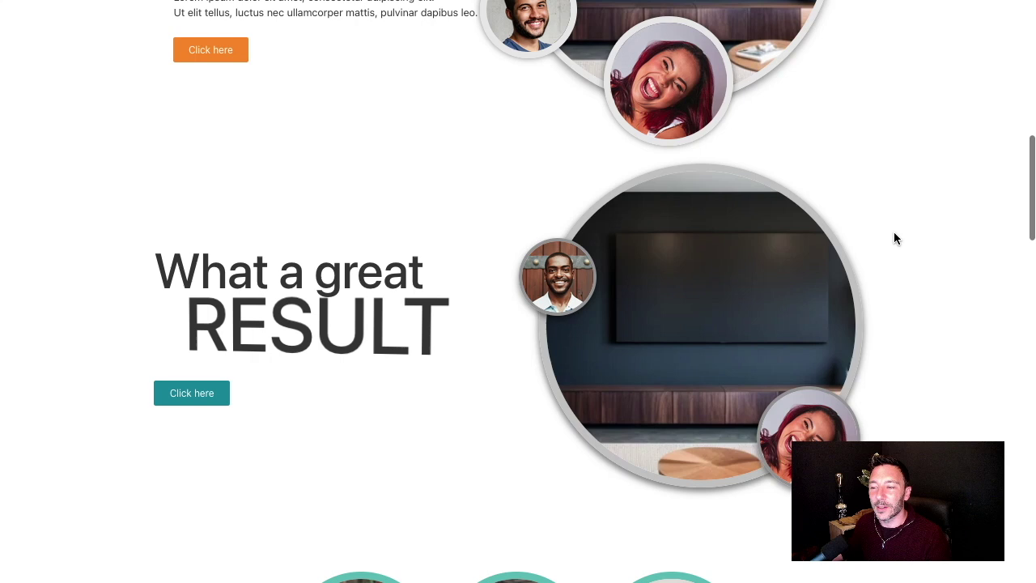
pyautogui.scroll(-1, 700, 289)
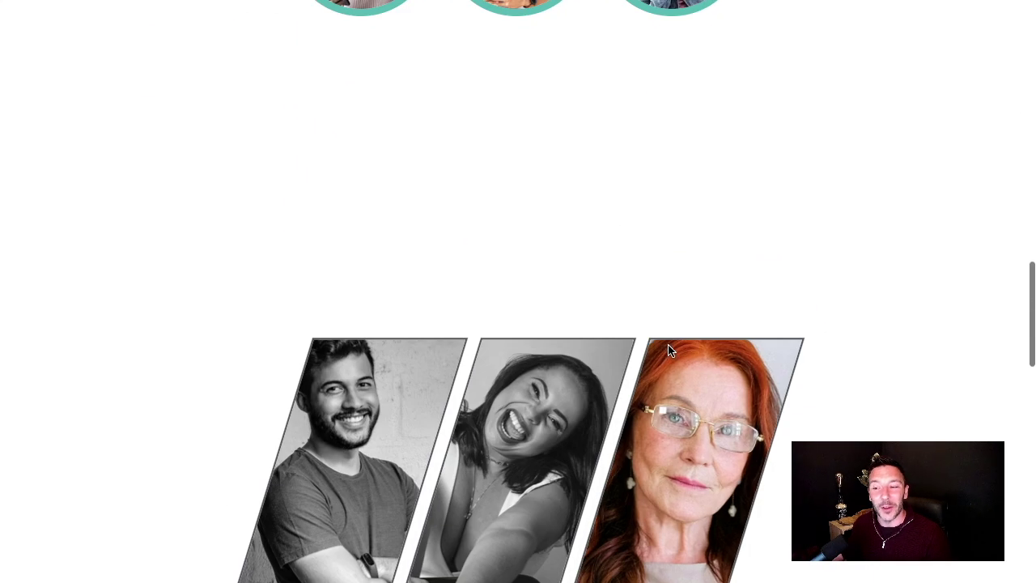
pyautogui.scroll(6, 720, 295)
pyautogui.scroll(1, 442, 256)
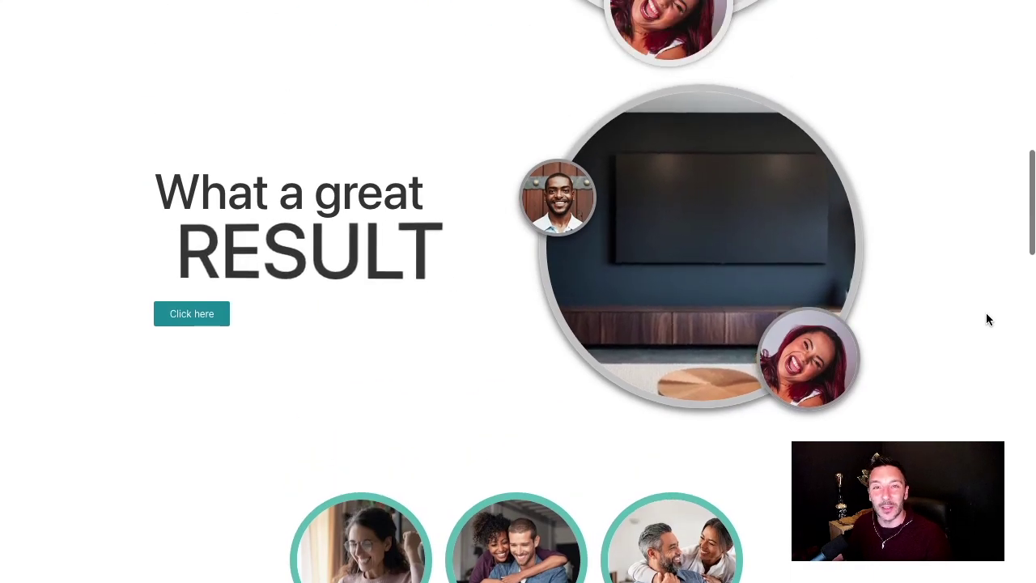